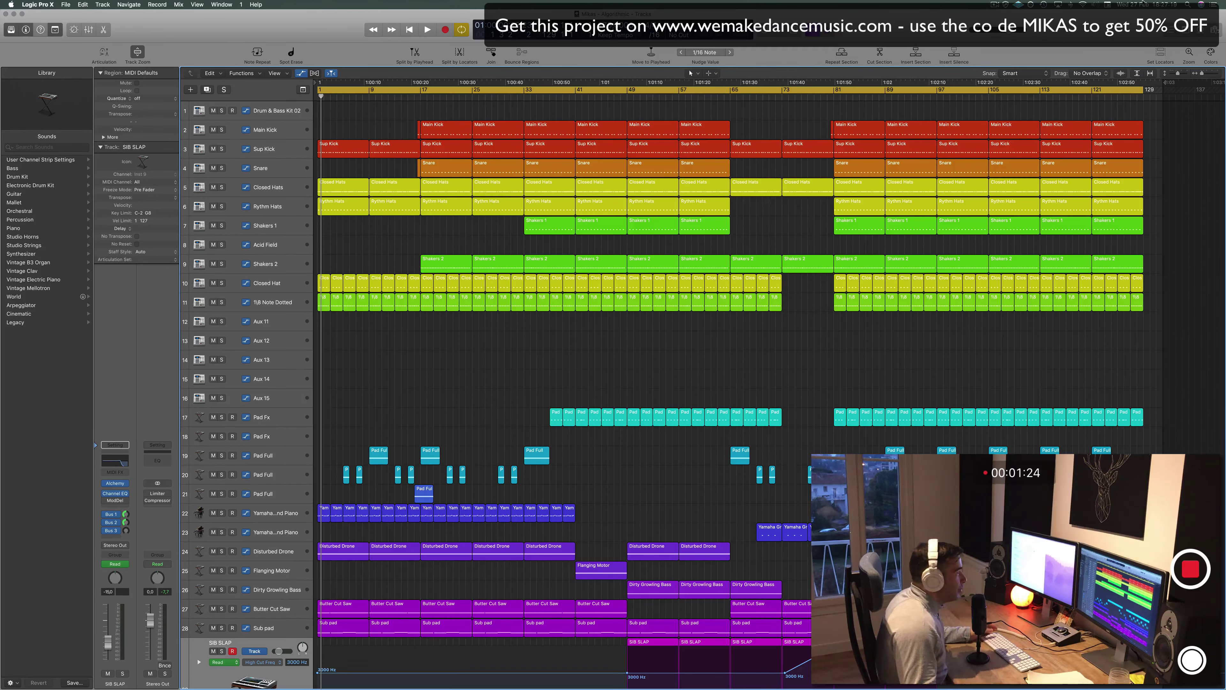
scroll(446, 245, down, 5)
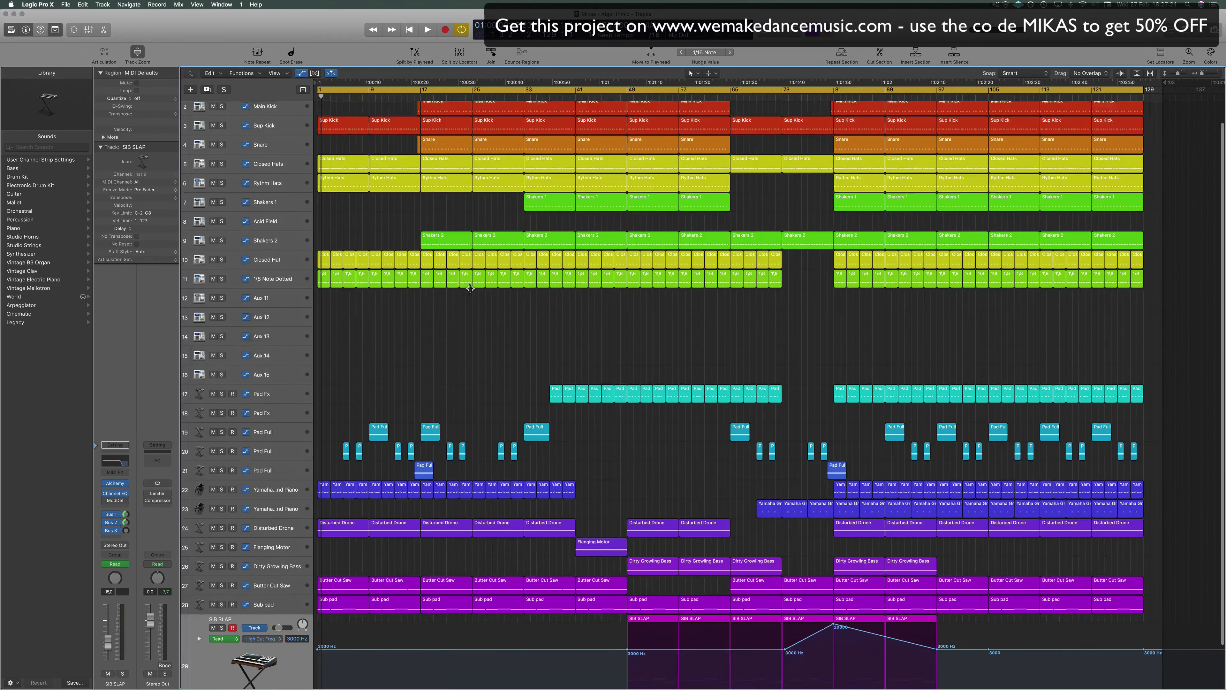
scroll(323, 198, up, 4)
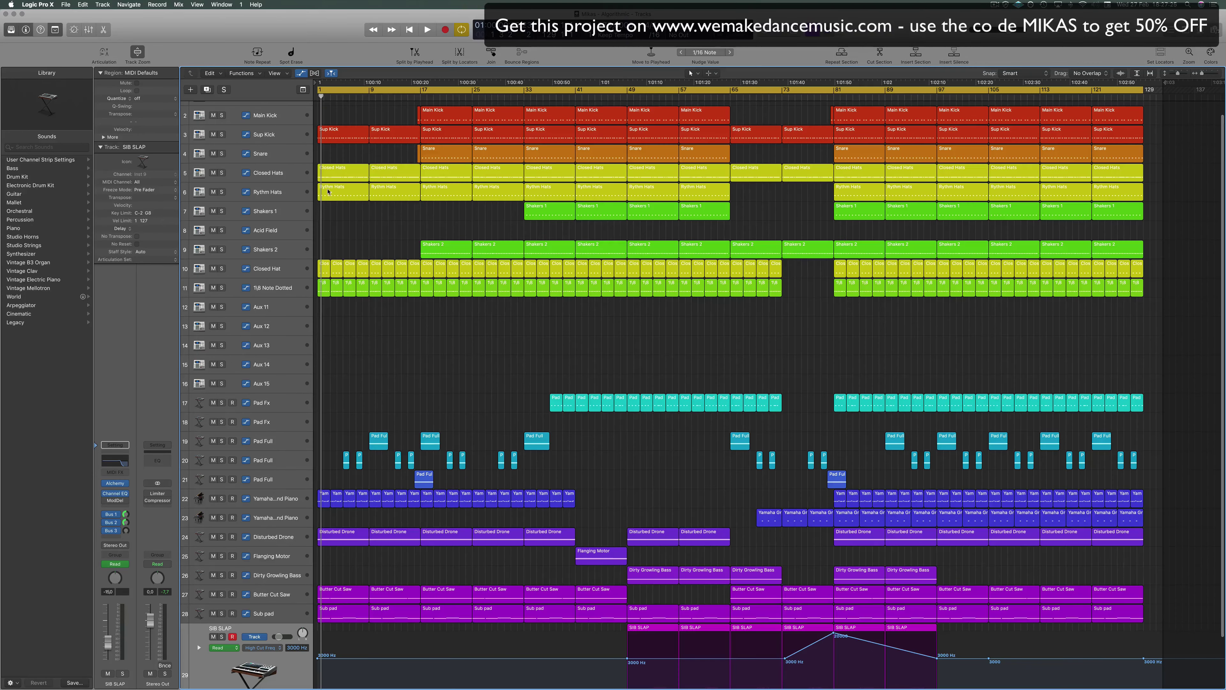
scroll(362, 241, up, 1)
scroll(362, 241, up, 2)
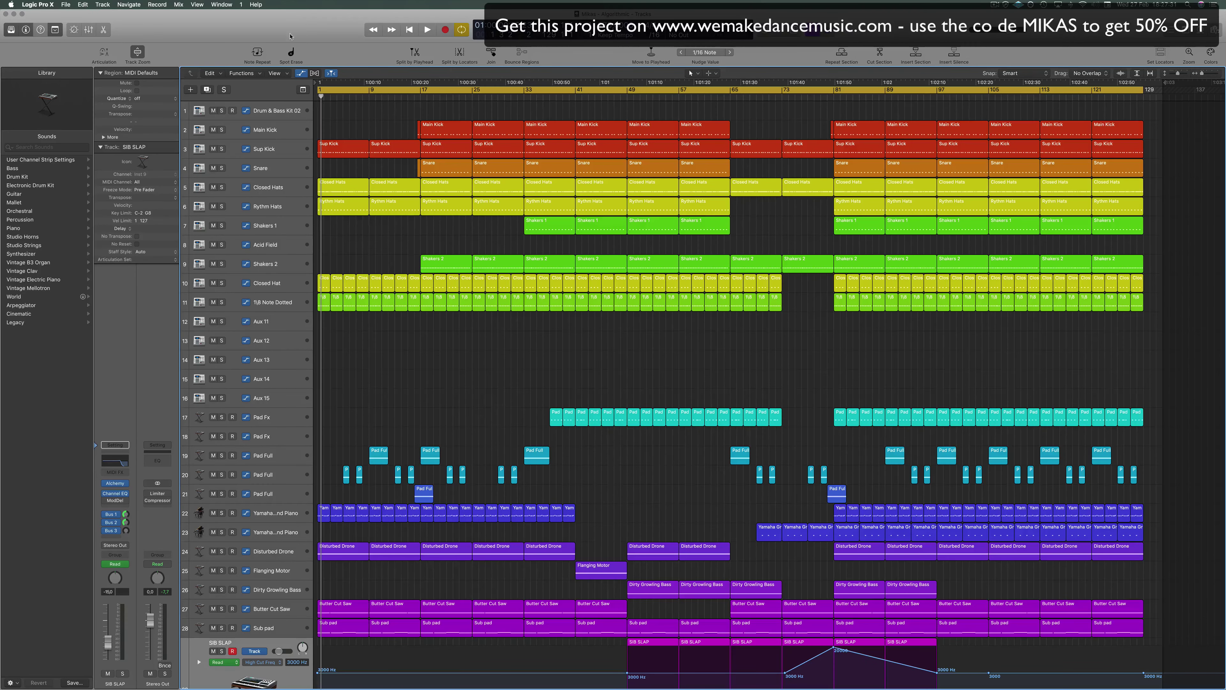
Solo the Main Kick track, set the cycle range to bars 17–33 and start playback.
drag(319, 92, 416, 95)
click(222, 130)
key(c)
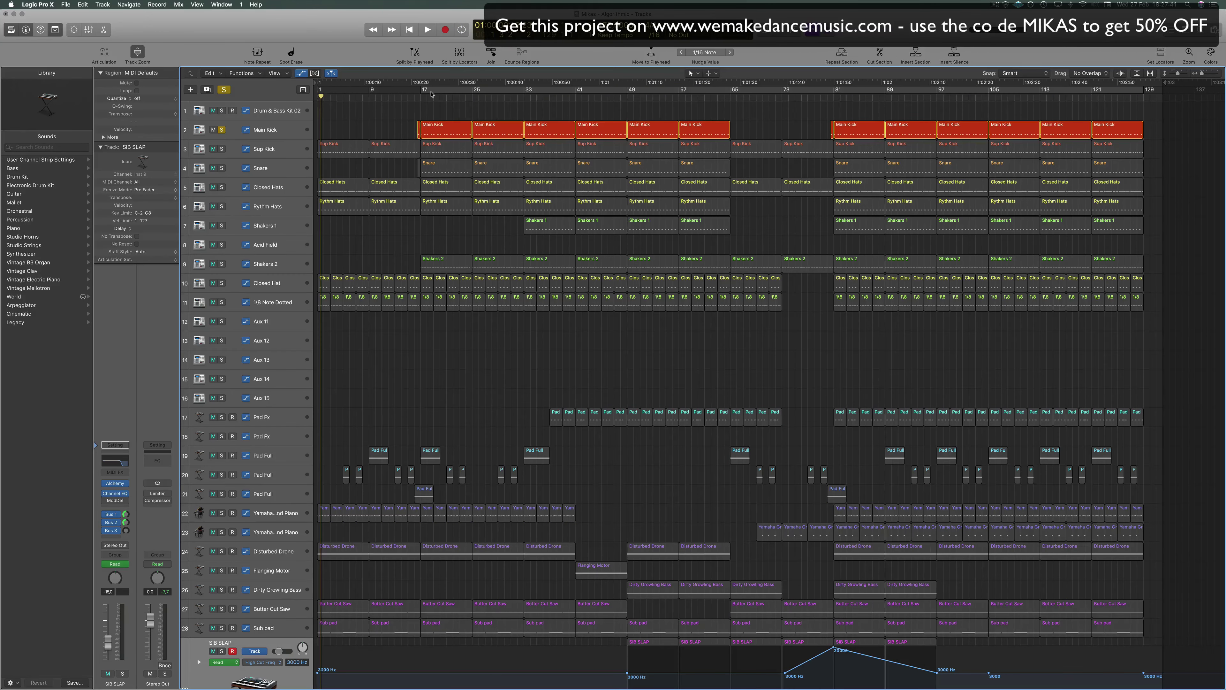
drag(432, 94, 524, 94)
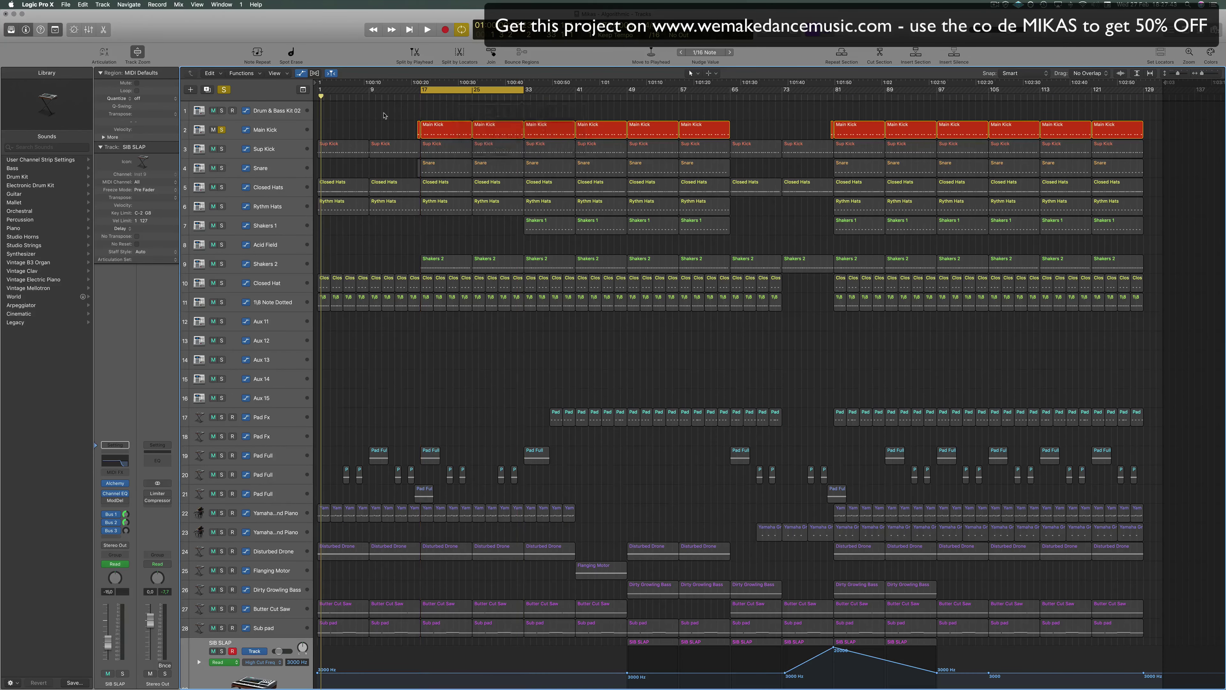
key(space)
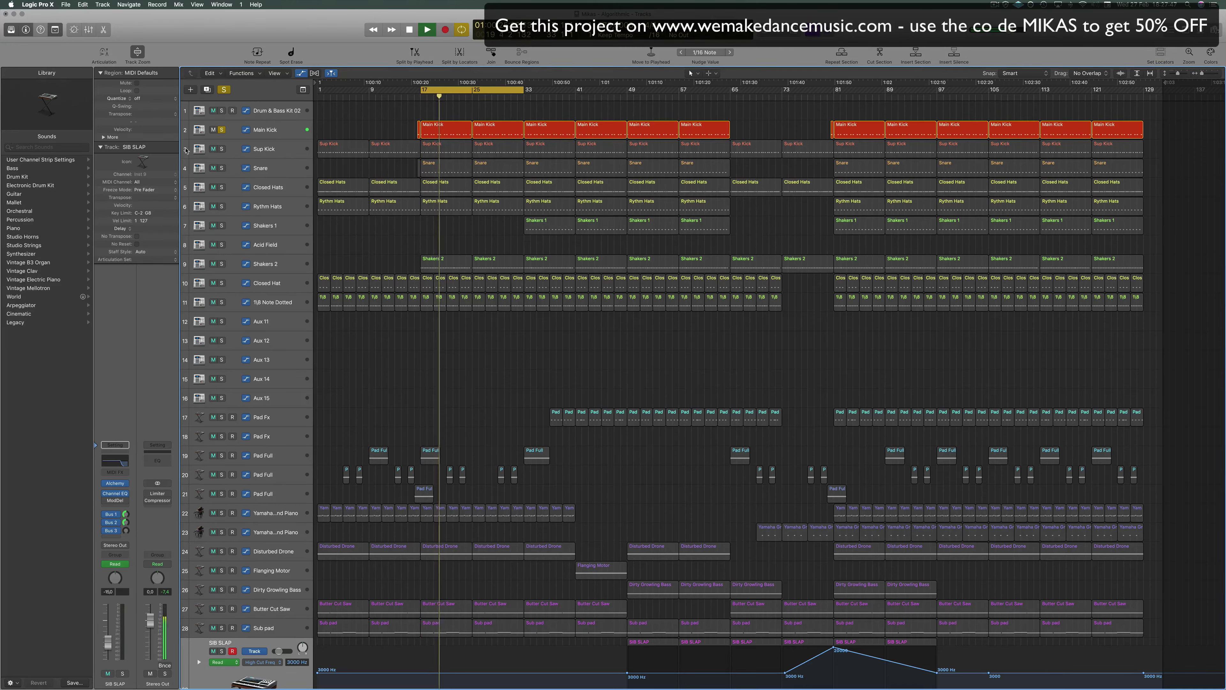
Add the Sup Kick, Snare and Closed Hats tracks to the soloed tracks during playback.
click(221, 150)
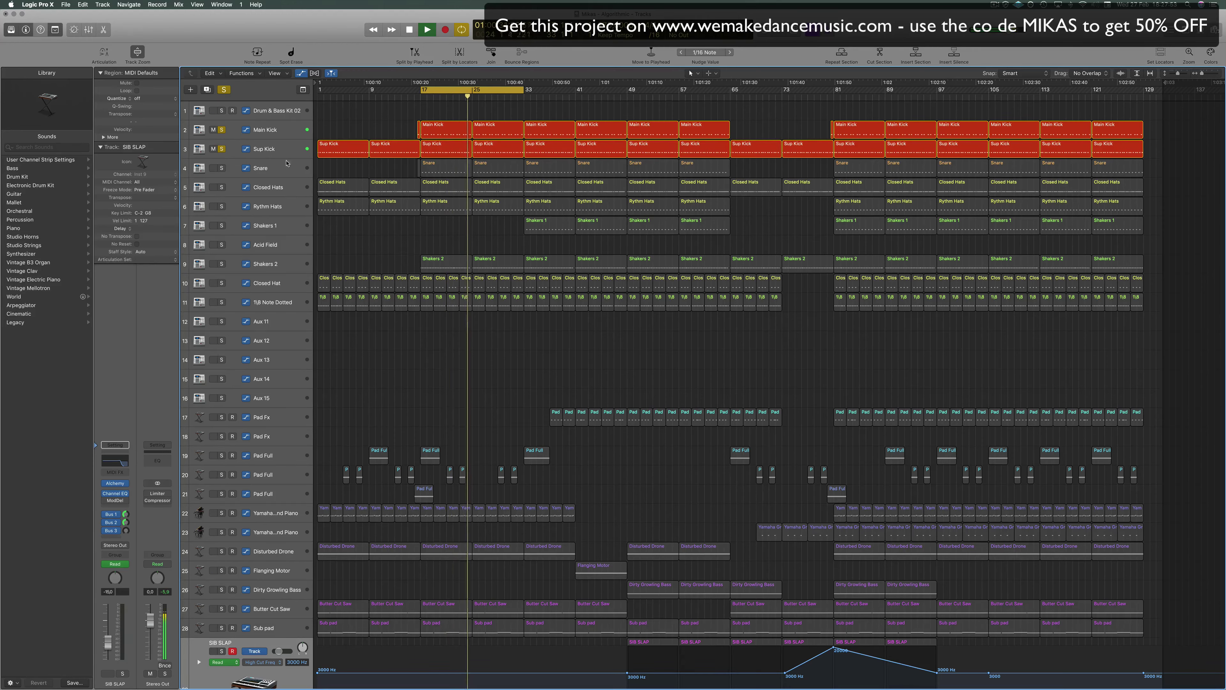
click(222, 168)
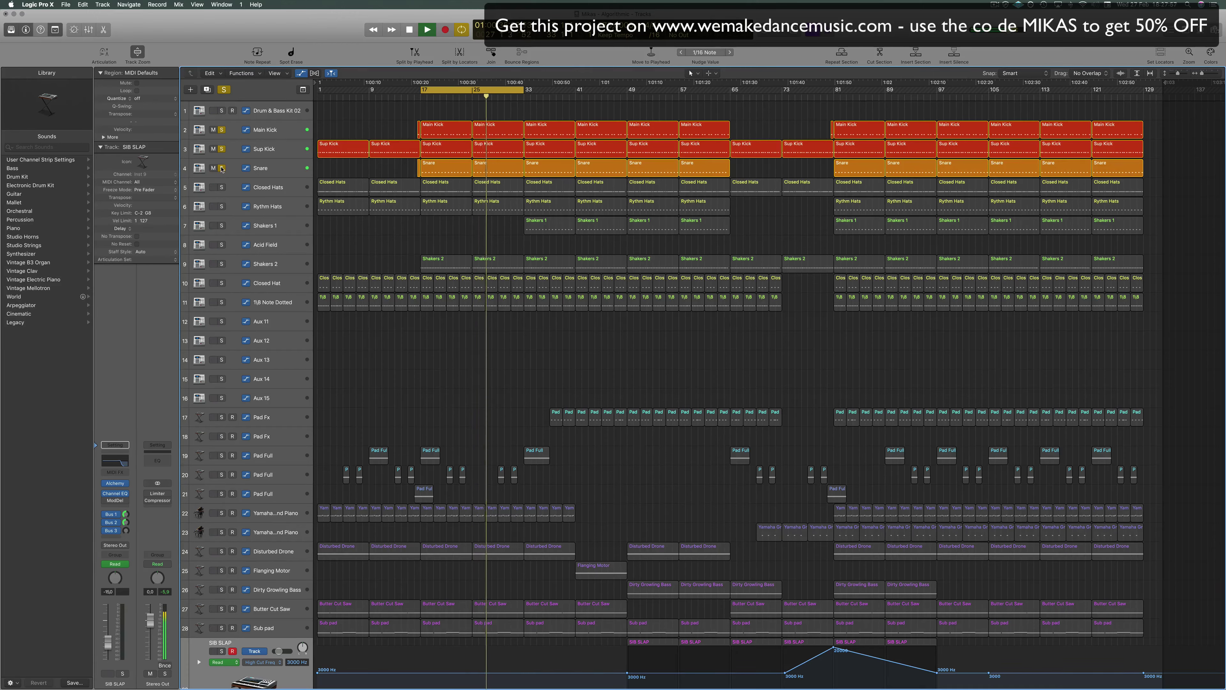
click(222, 187)
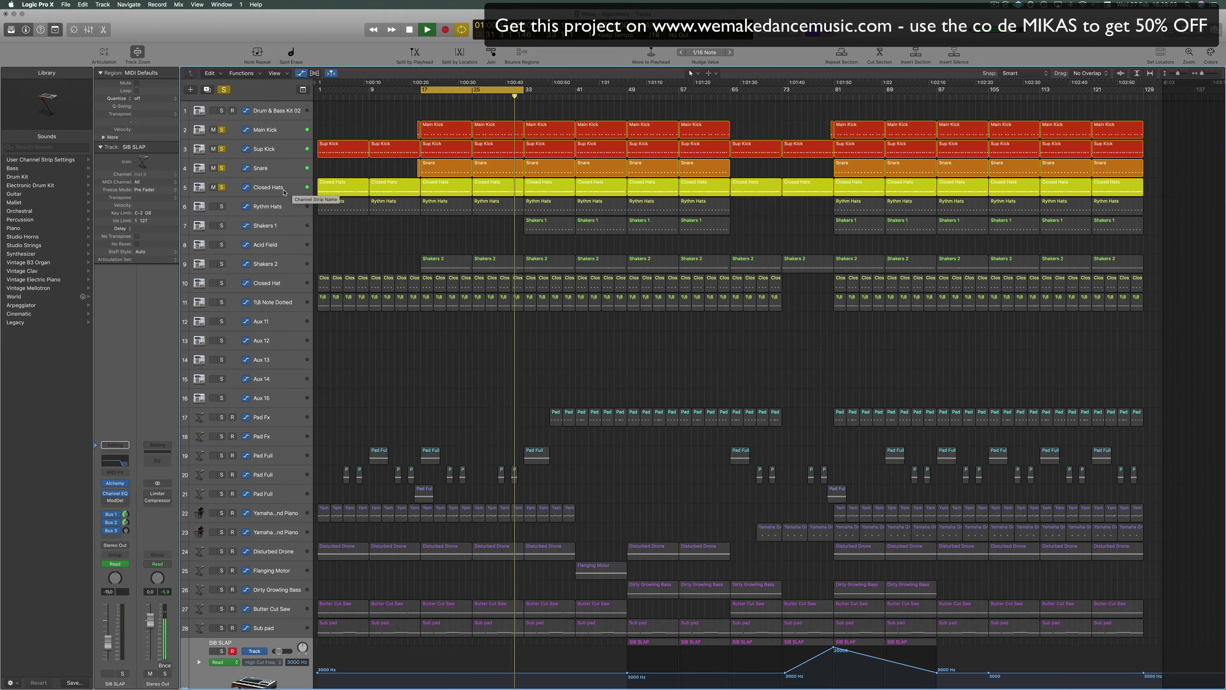
Examine the Stereo Delay settings on the Bus 2 send of the Closed Hats track, then close the plug-in window.
click(285, 190)
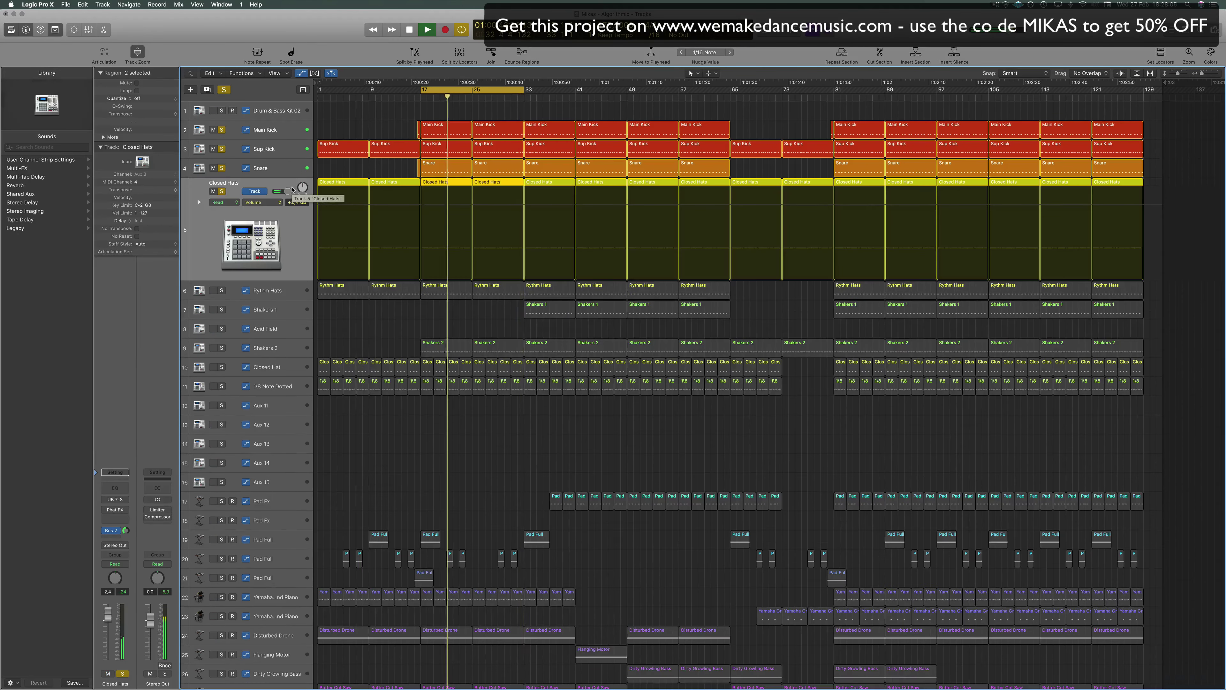
click(114, 531)
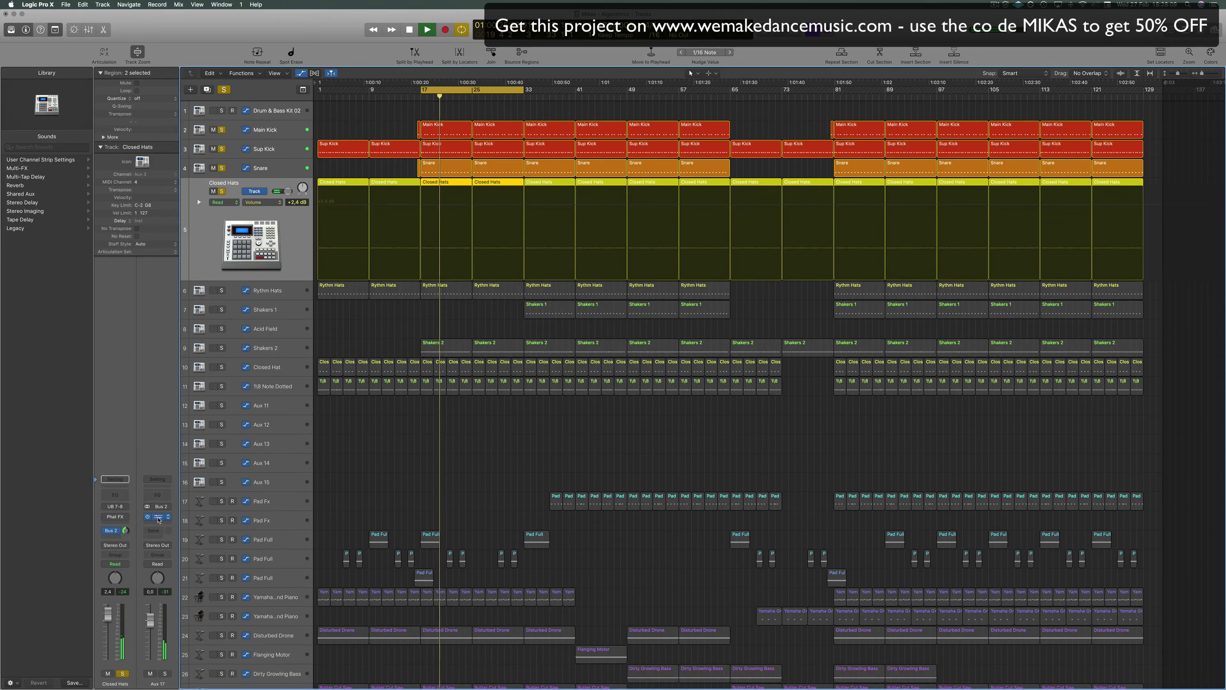
click(158, 518)
drag(244, 33, 677, 125)
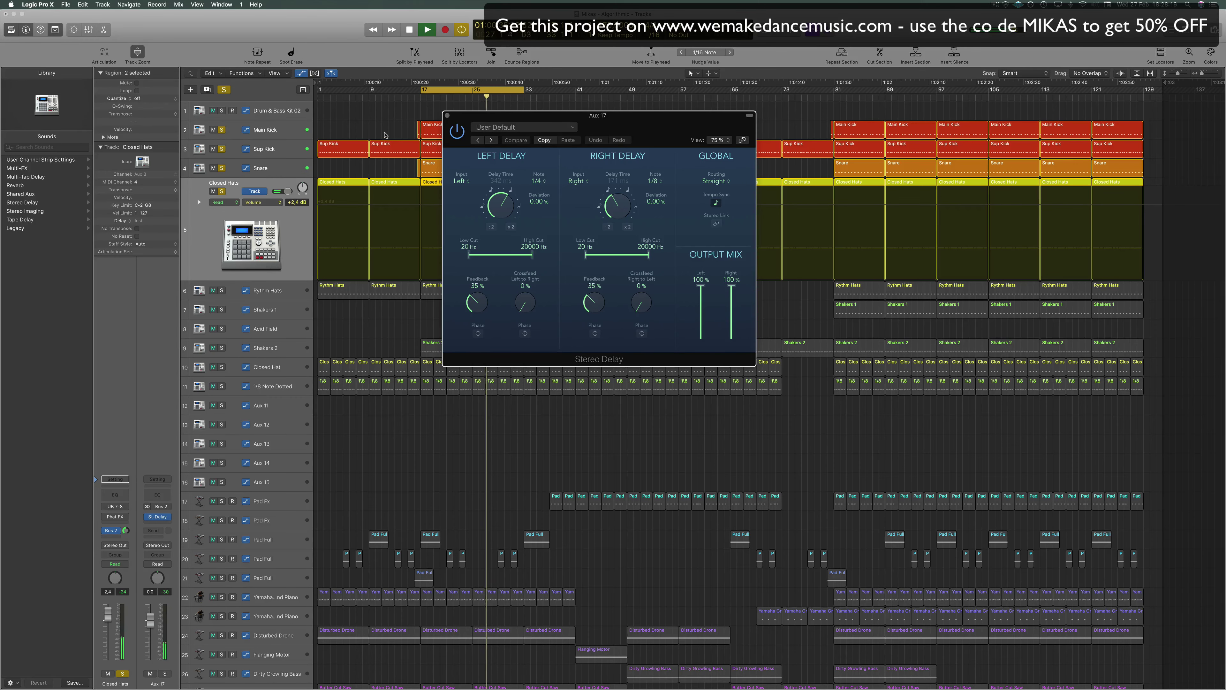
click(447, 115)
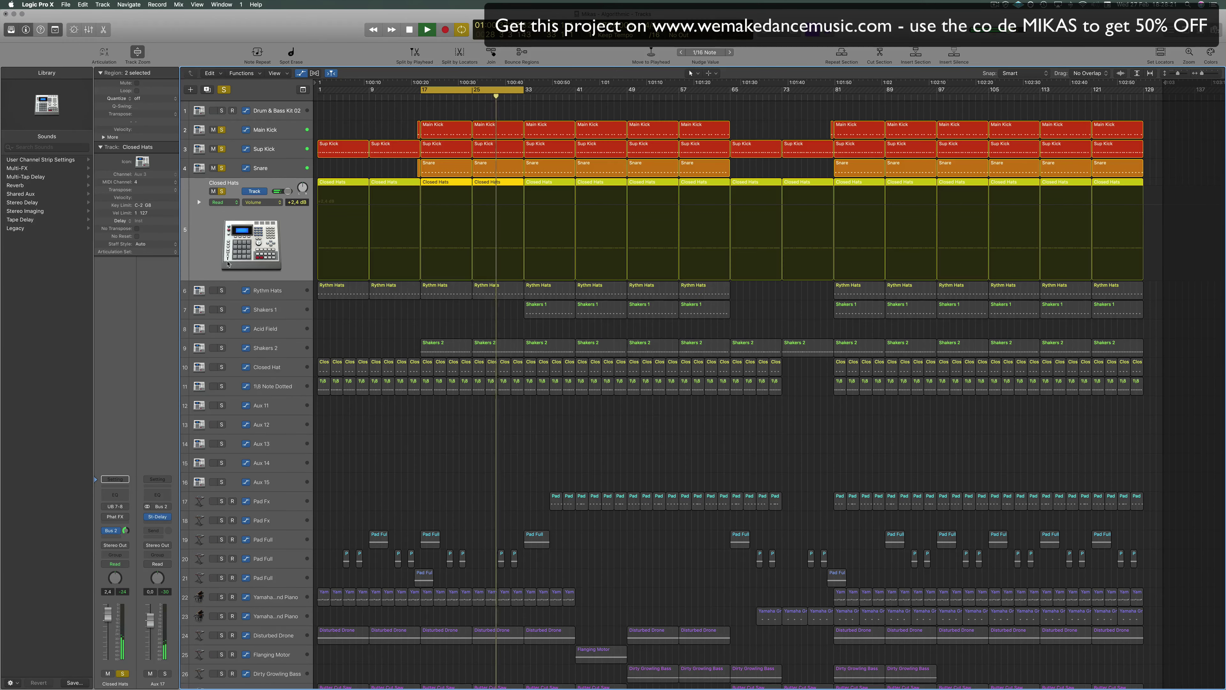
Solo the Rythm Hats track and lower its volume to -6.6 dB.
click(222, 290)
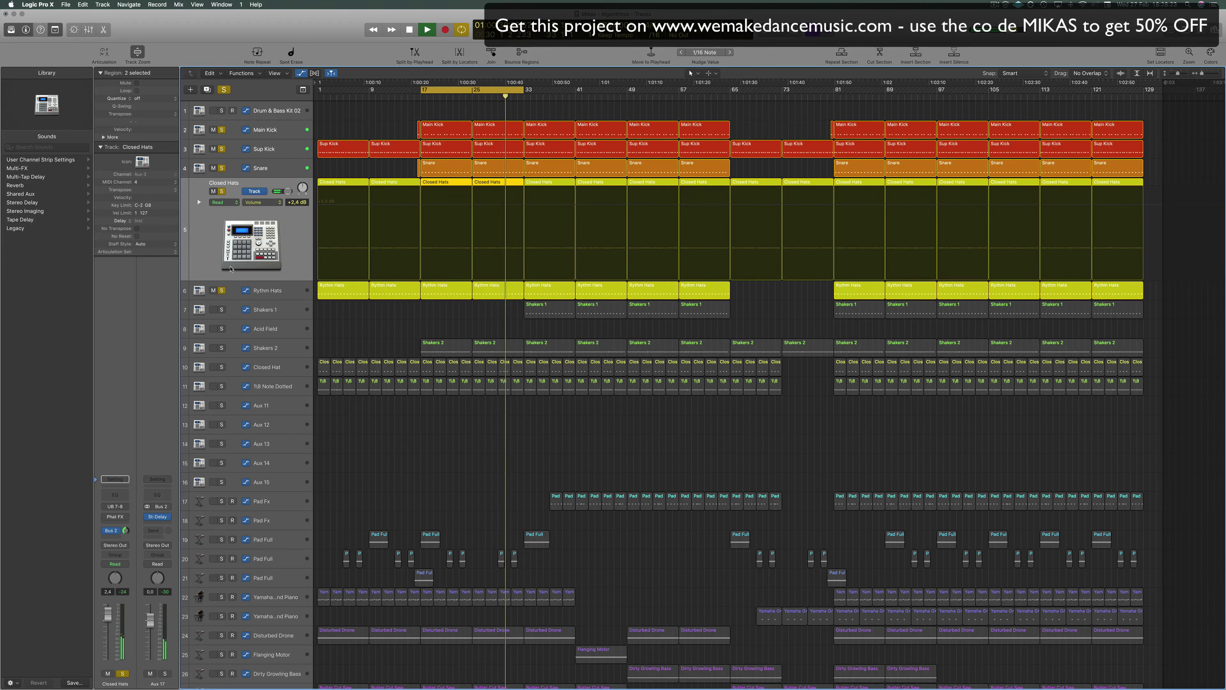
click(286, 292)
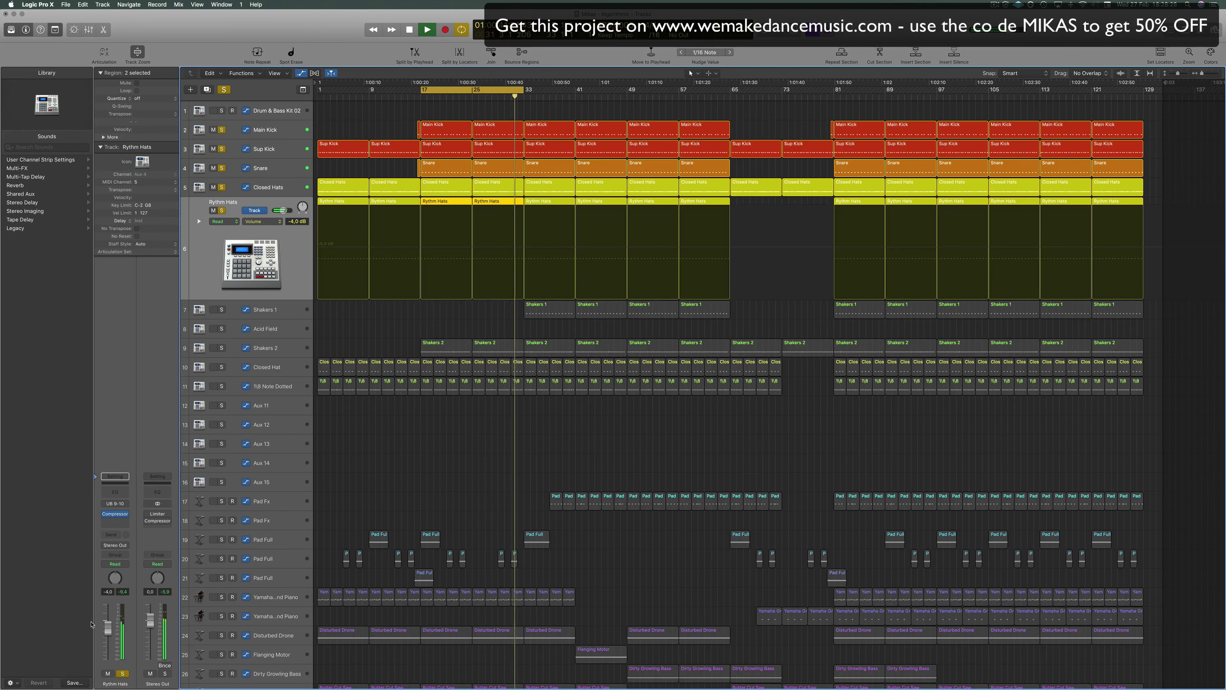
drag(108, 628, 109, 638)
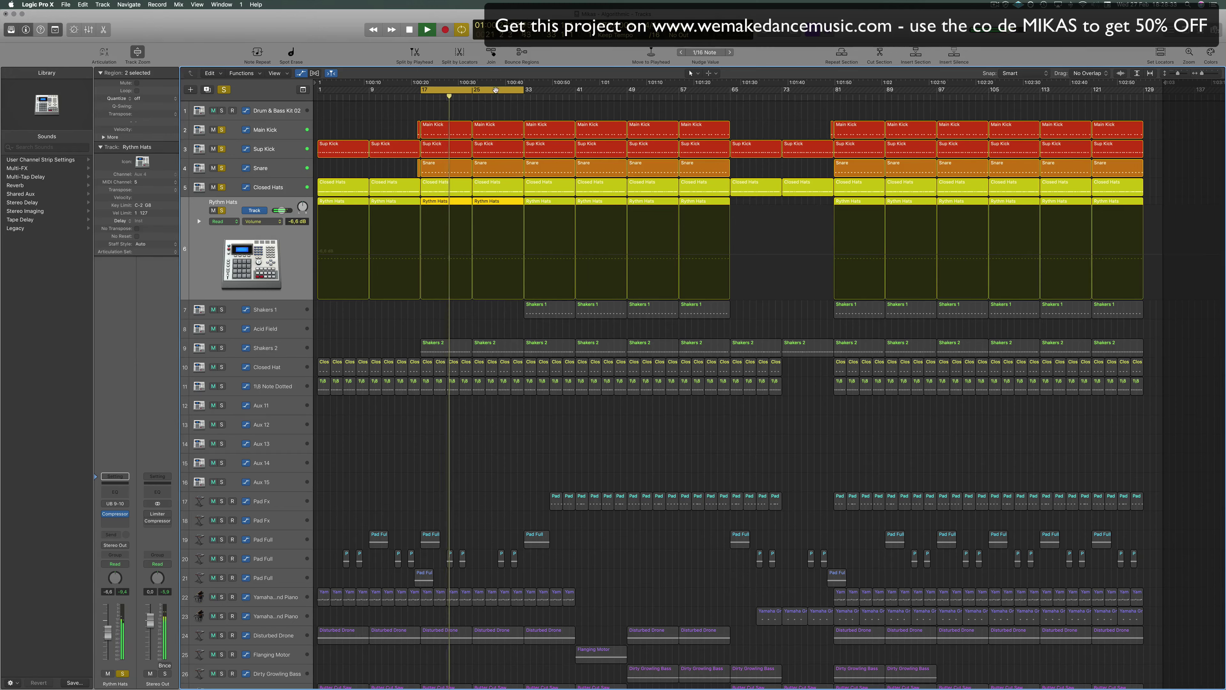
Move the cycle range to bars 33–49 and solo the Shakers 1 track.
drag(495, 89, 596, 89)
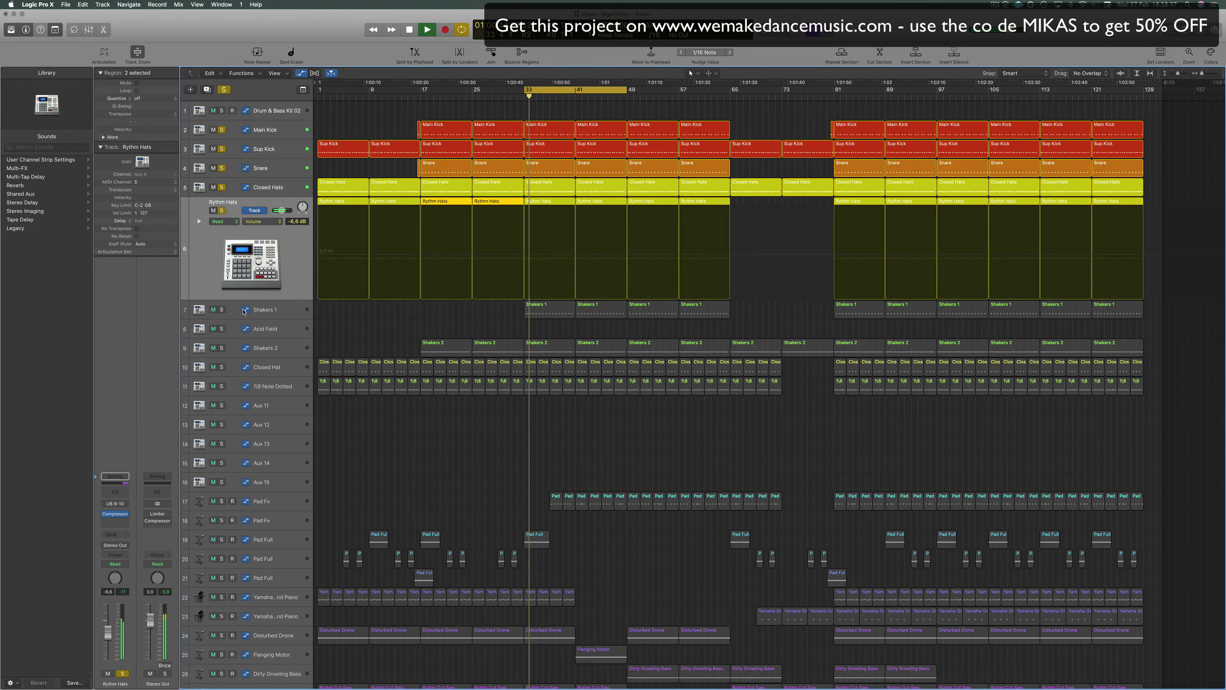
click(260, 311)
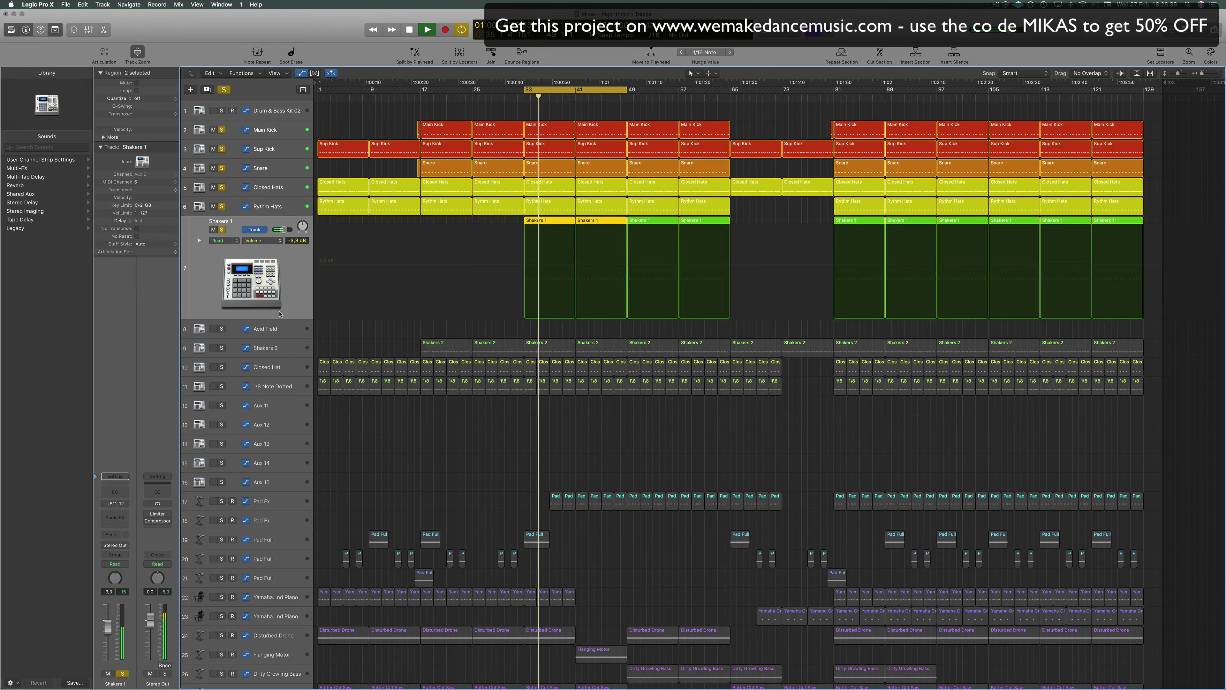
Solo the Shakers 2 track and lower its volume slightly.
click(221, 348)
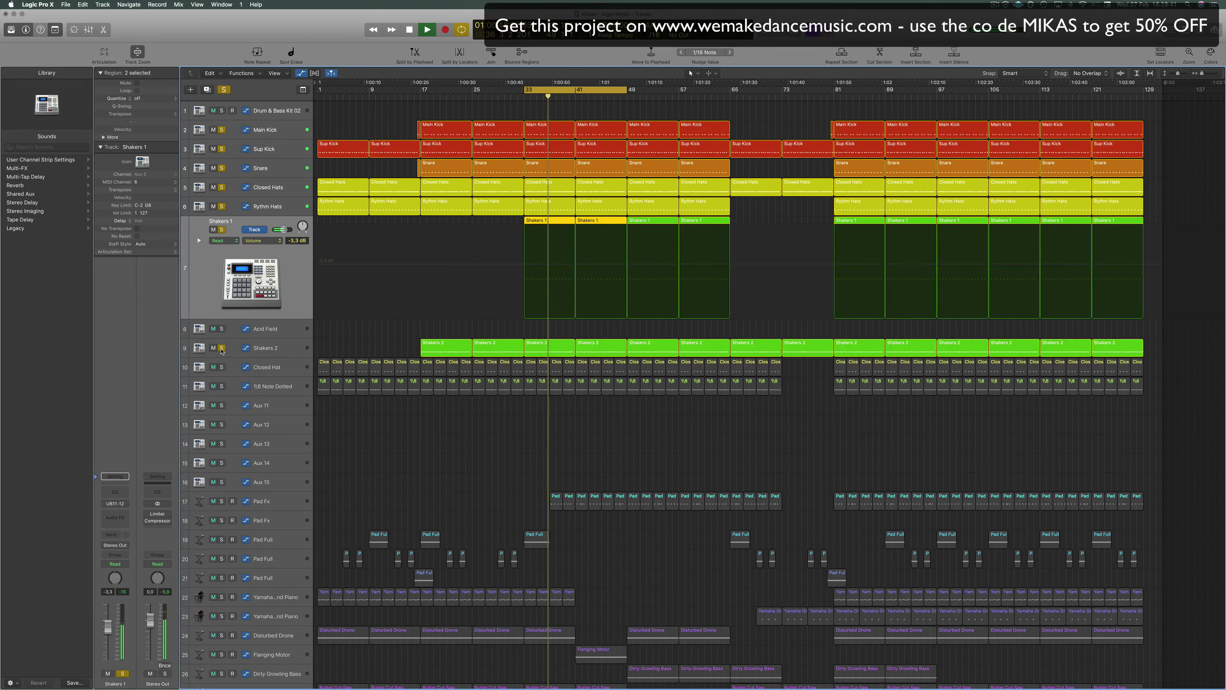
click(283, 345)
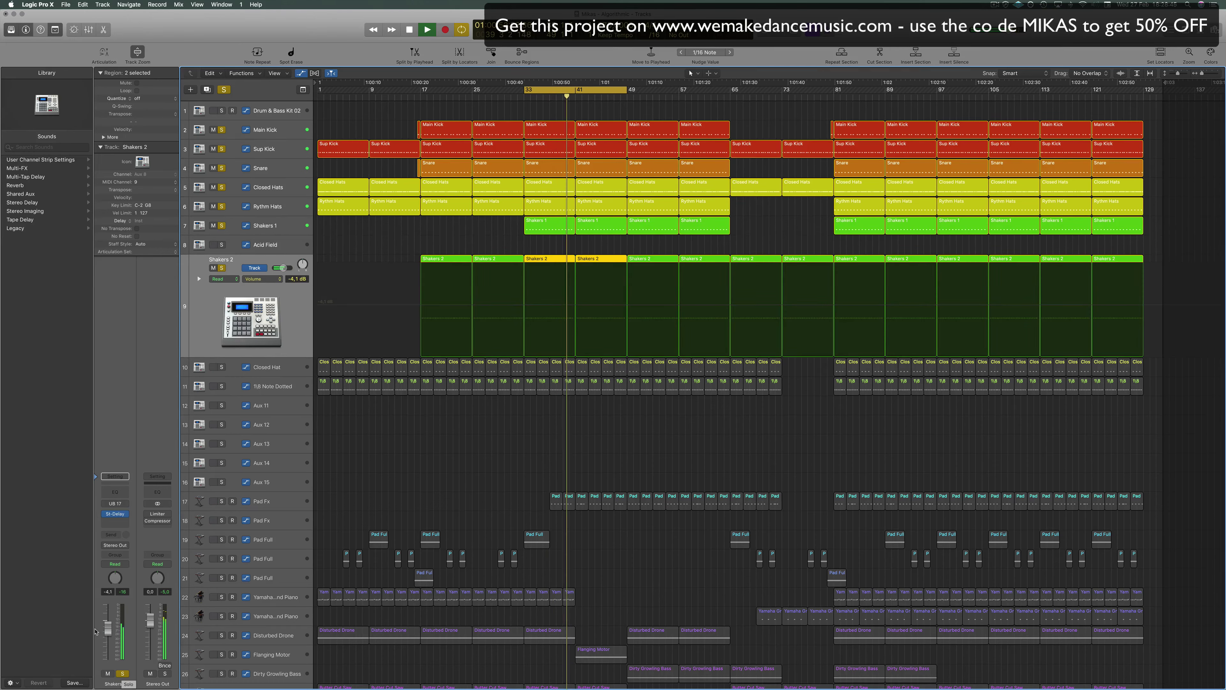
drag(107, 628, 107, 630)
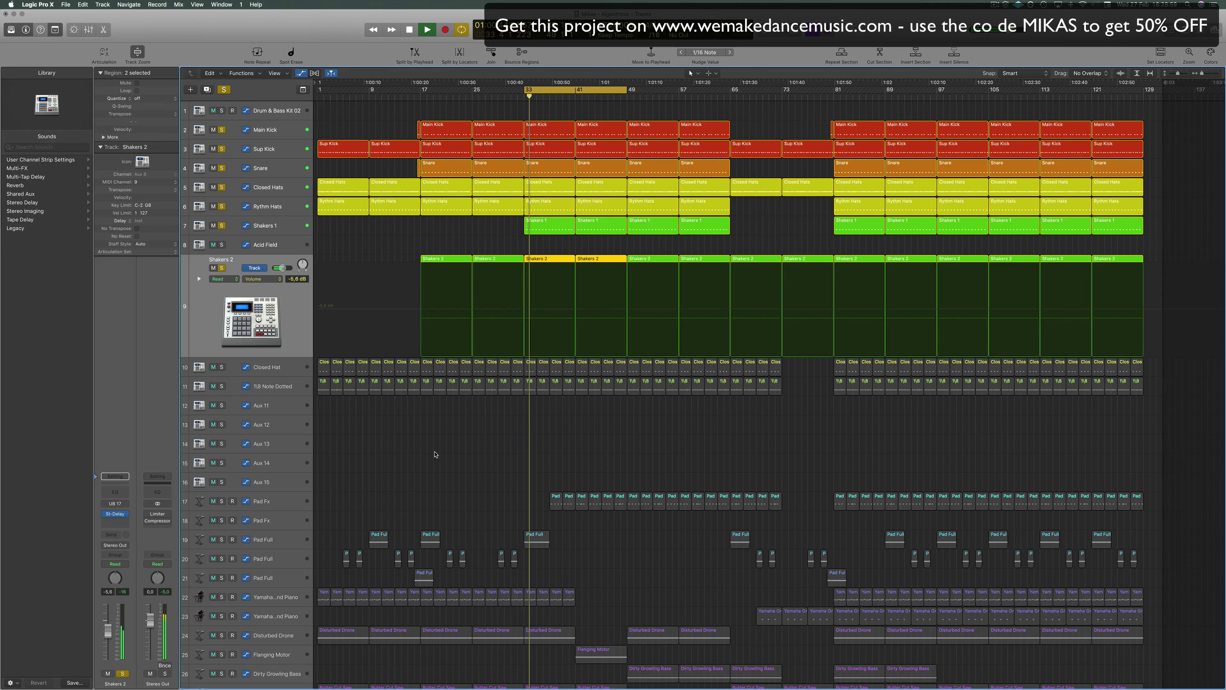
Solo the Closed Hat track and lower its volume to -4.5 dB.
click(221, 368)
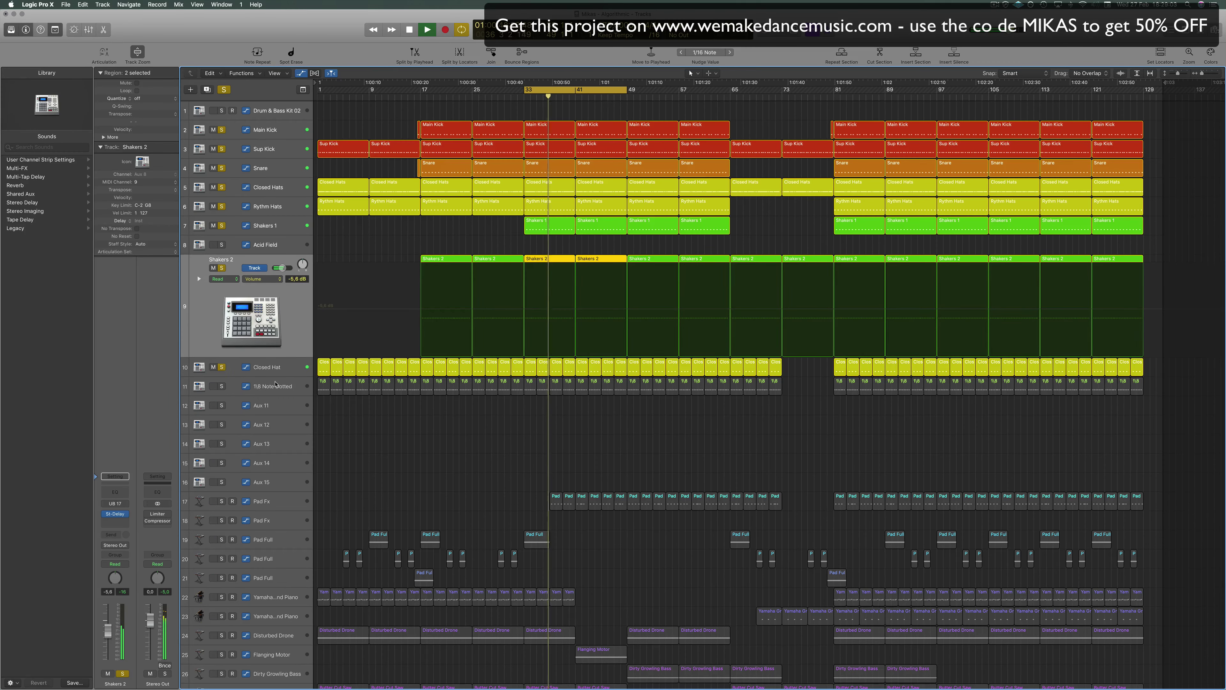
key(Down)
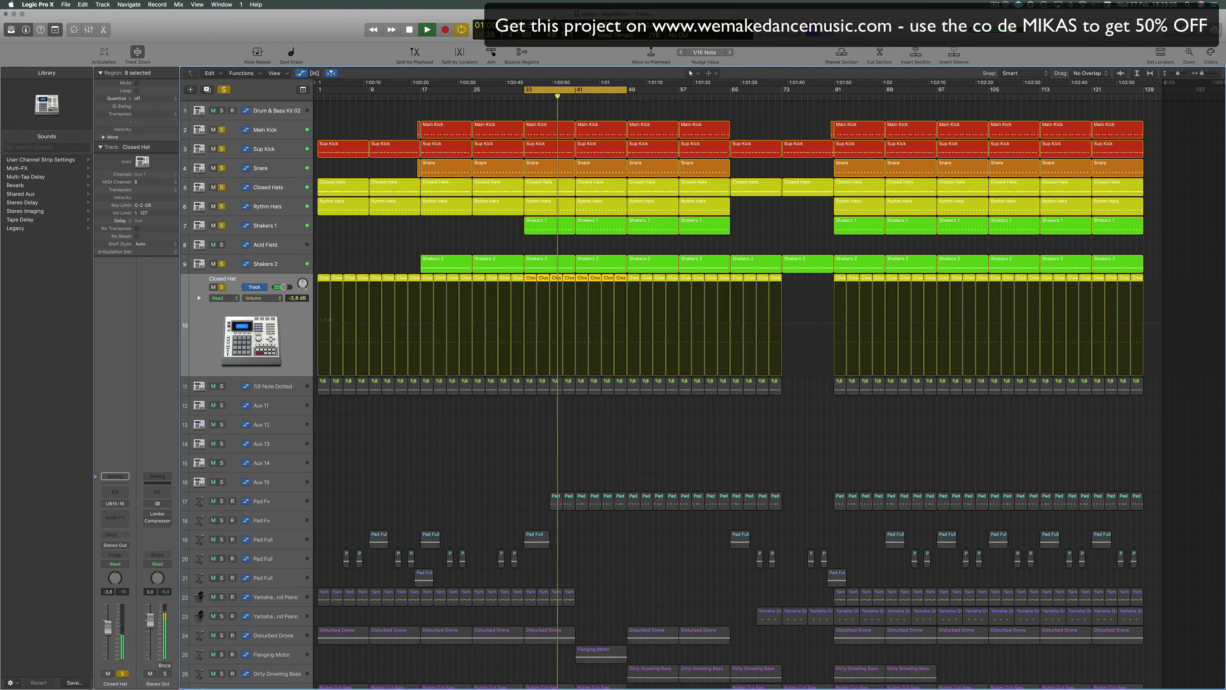
drag(107, 632, 108, 634)
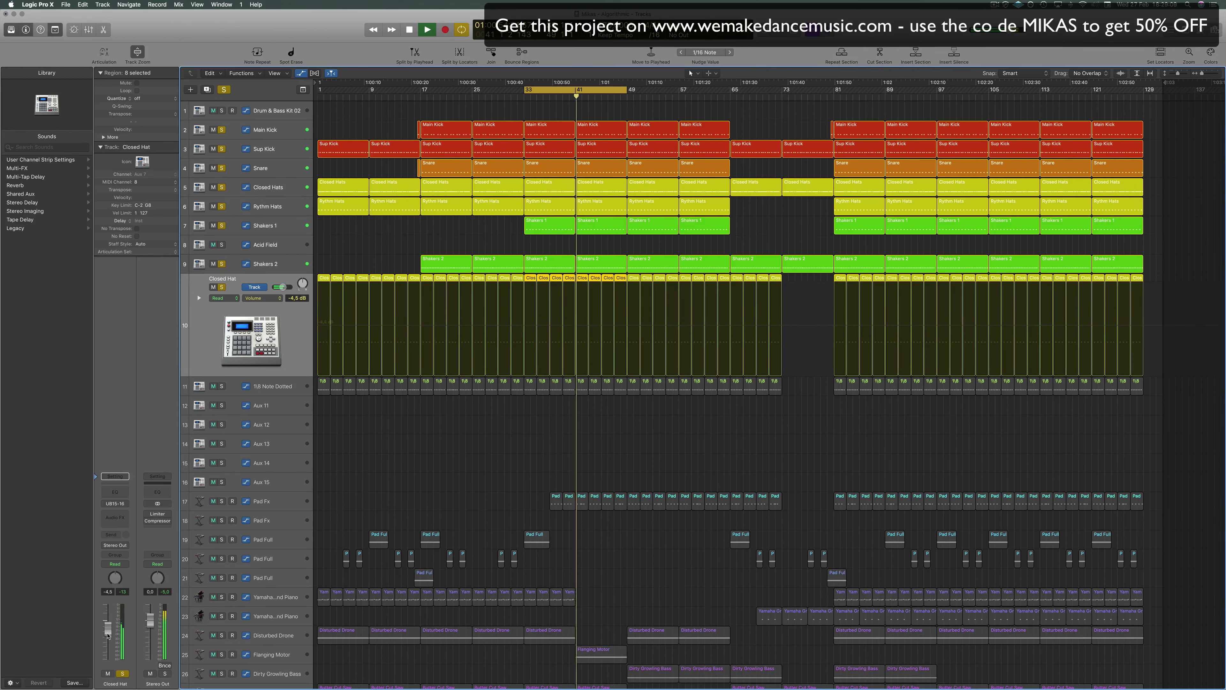
Examine the Ultrabeat instrument on the Drum & Bass Kit 02 track, then close its window.
click(290, 111)
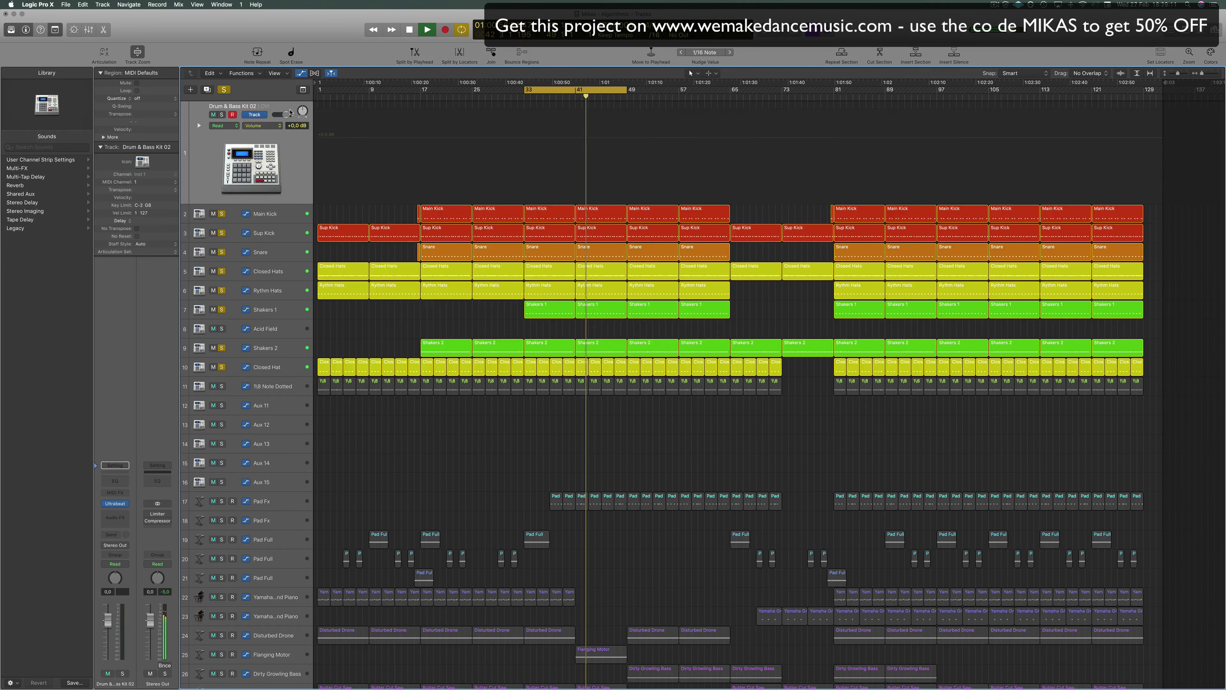
click(116, 505)
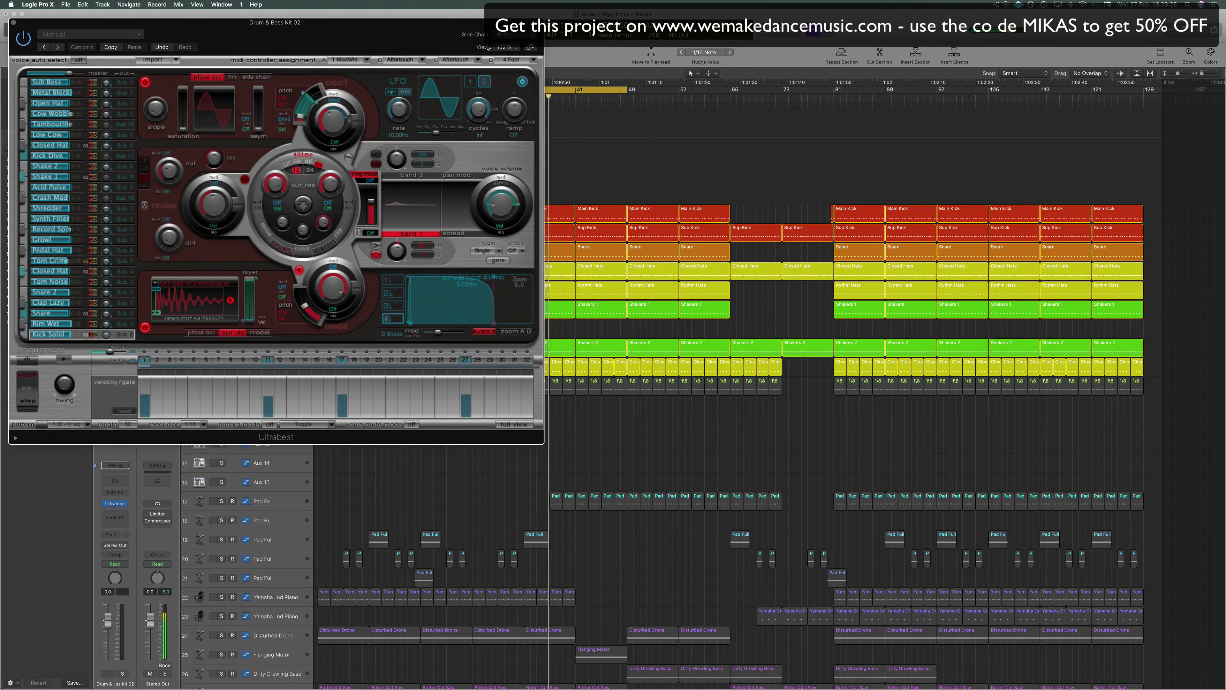
drag(379, 33, 428, 44)
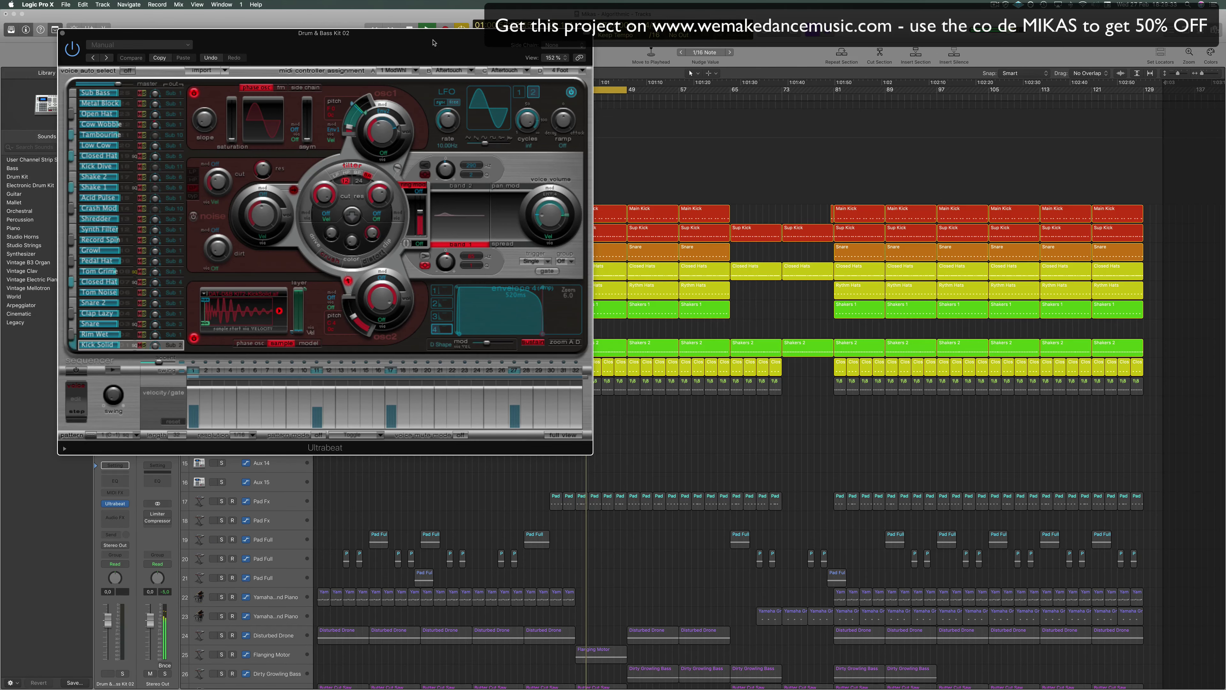
drag(433, 43, 431, 45)
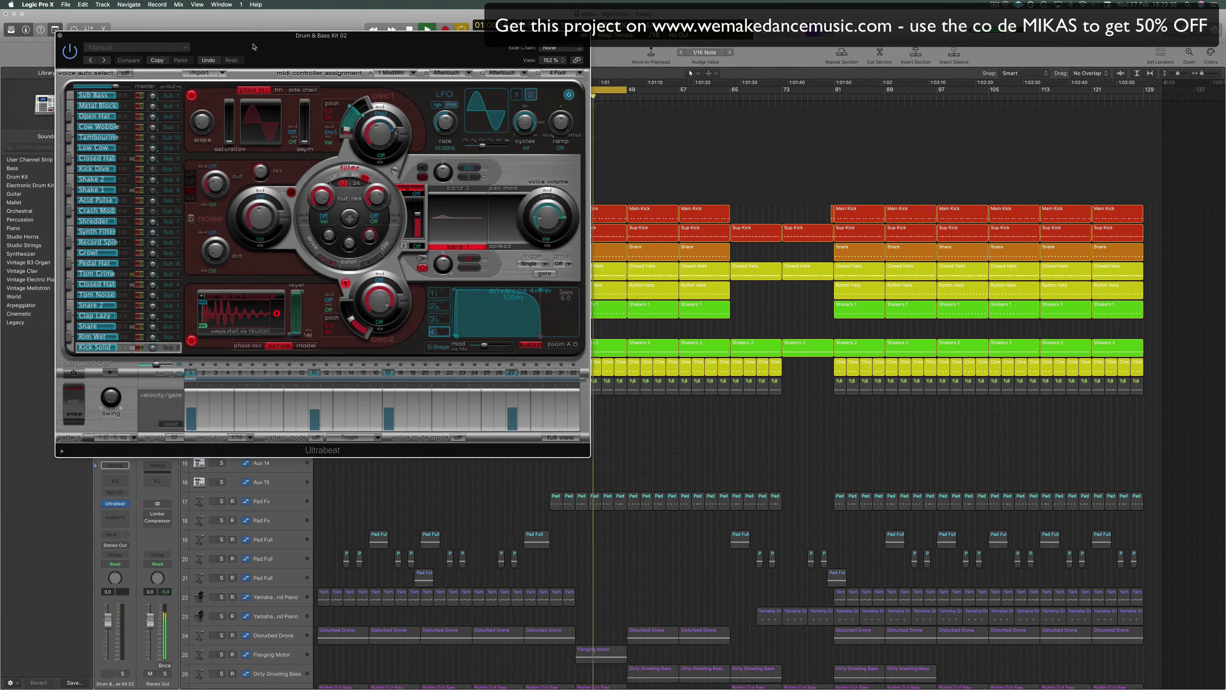
click(60, 36)
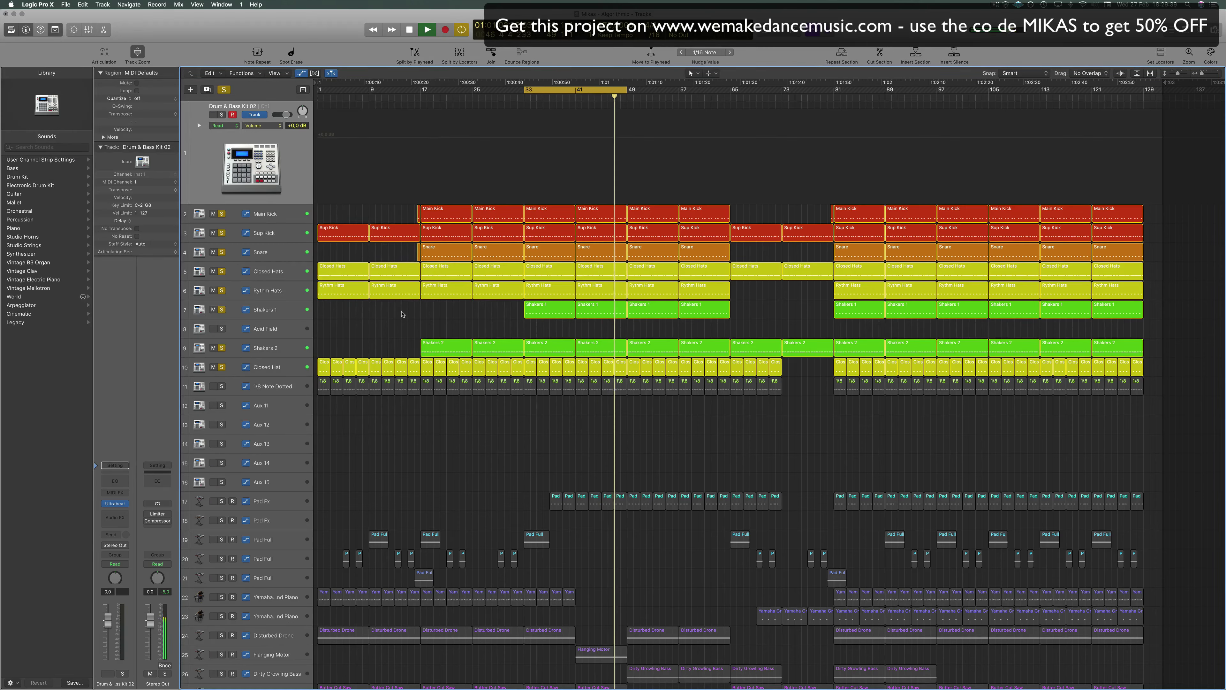
Solo the 1\8 Note Dotted track and raise its volume to -9.0 dB.
click(221, 387)
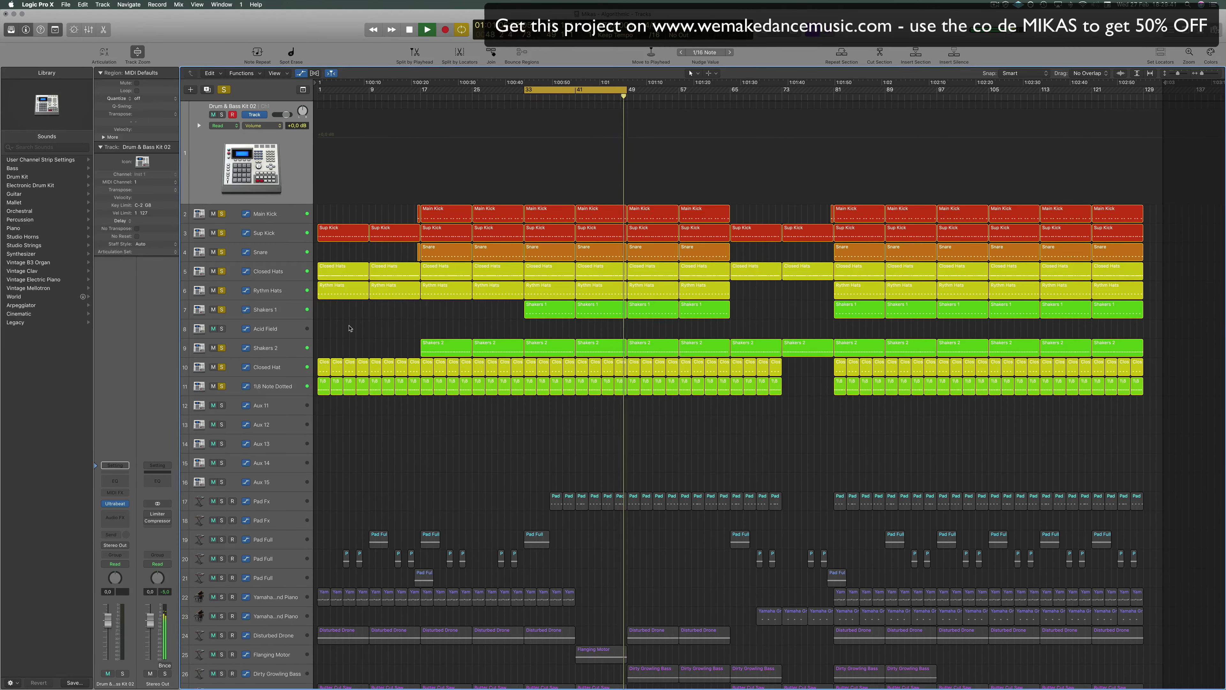
click(268, 386)
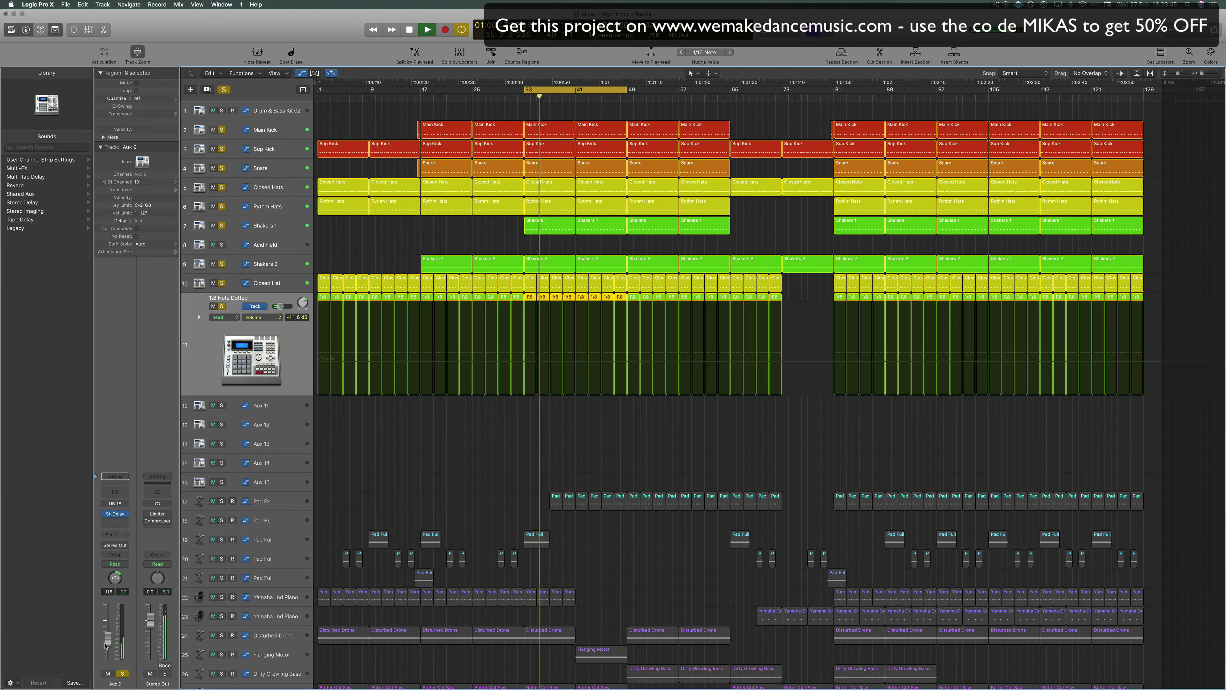
Add a Channel EQ to the 1\8 Note Dotted track with a low cut at 1620 Hz and a +6.0 dB high shelf at 10200 Hz.
click(106, 496)
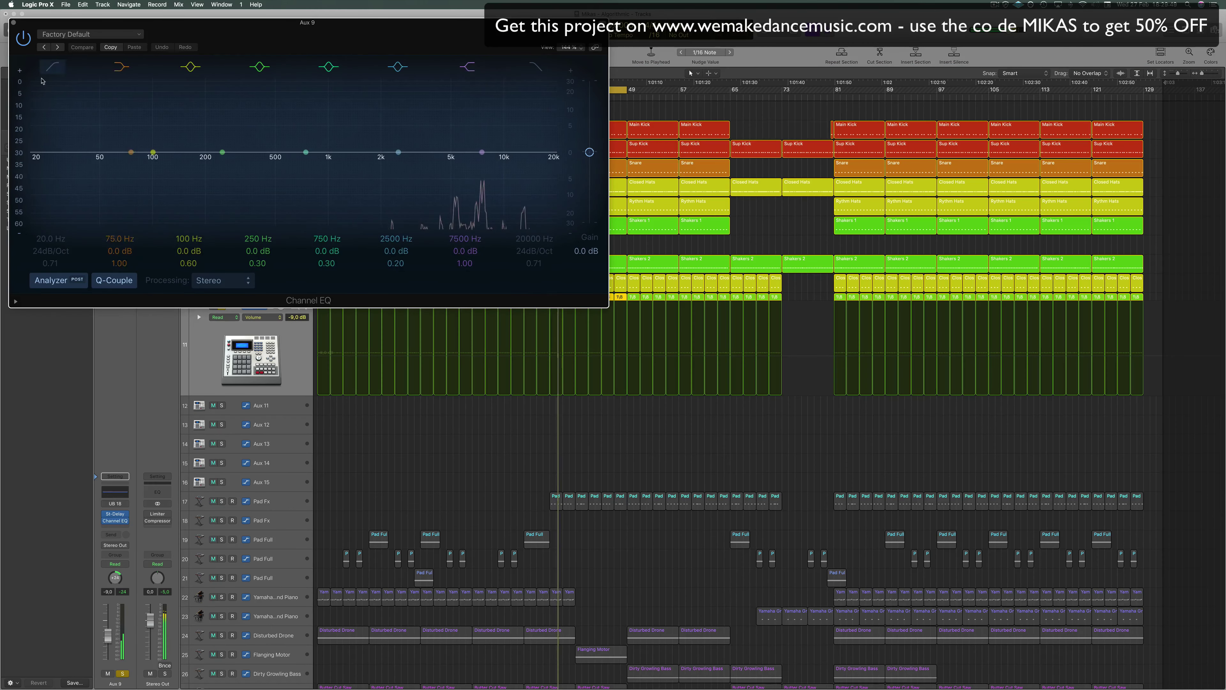
drag(59, 162, 394, 167)
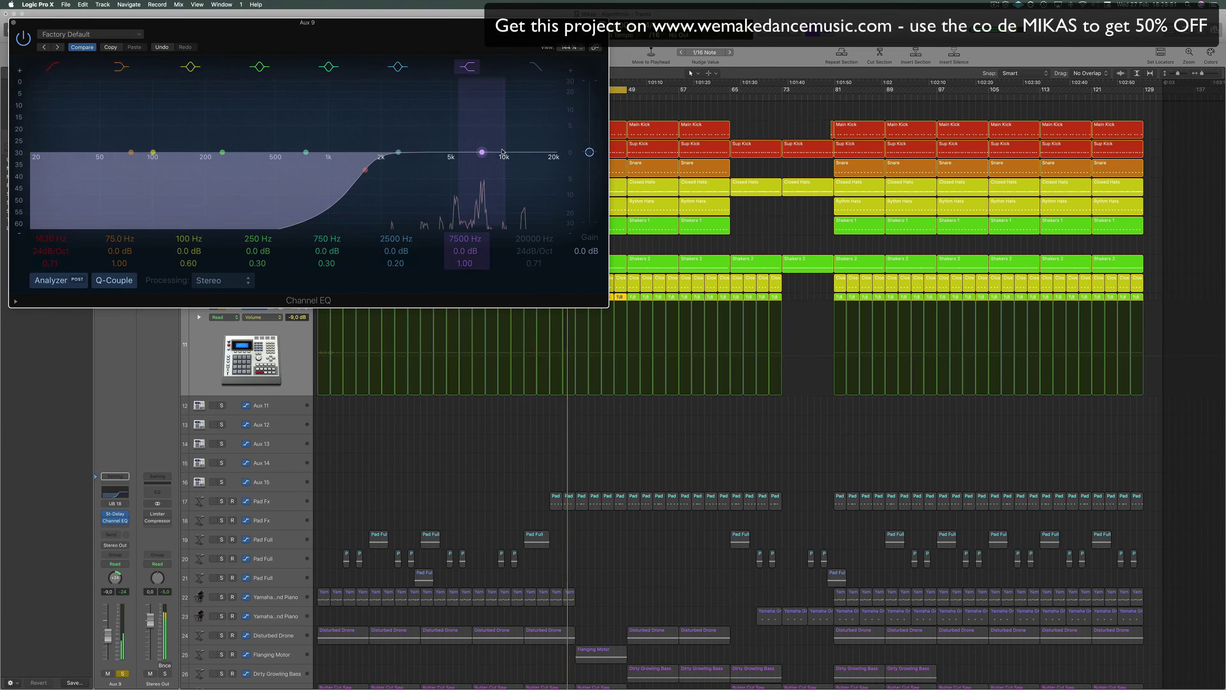
drag(488, 153, 530, 128)
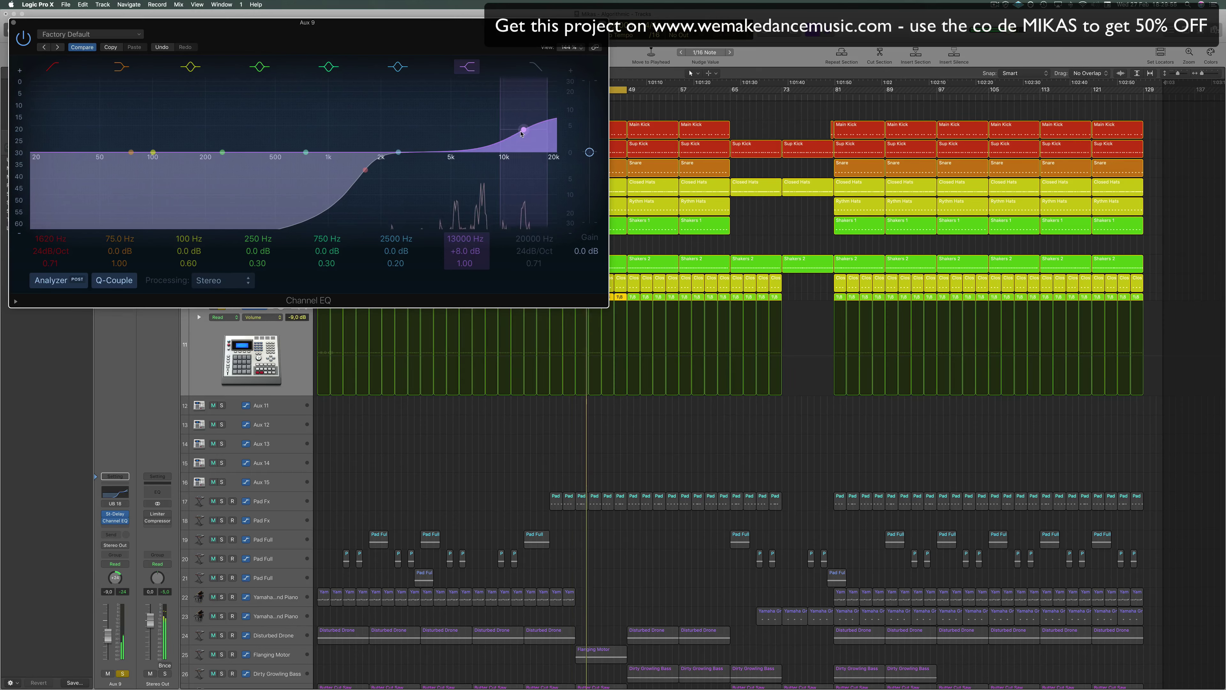
drag(530, 127, 505, 136)
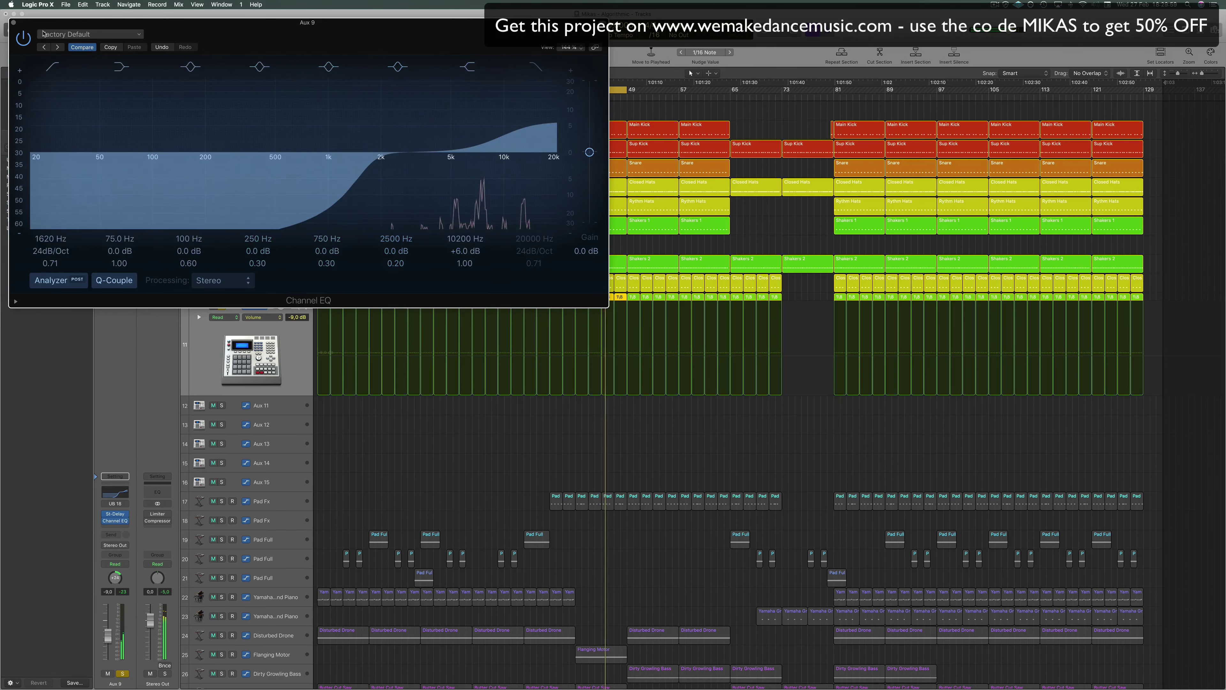
Close the Channel EQ, lower the 1\8 Note Dotted track's volume to -10.0 dB and audition the soloed drum tracks together.
click(14, 22)
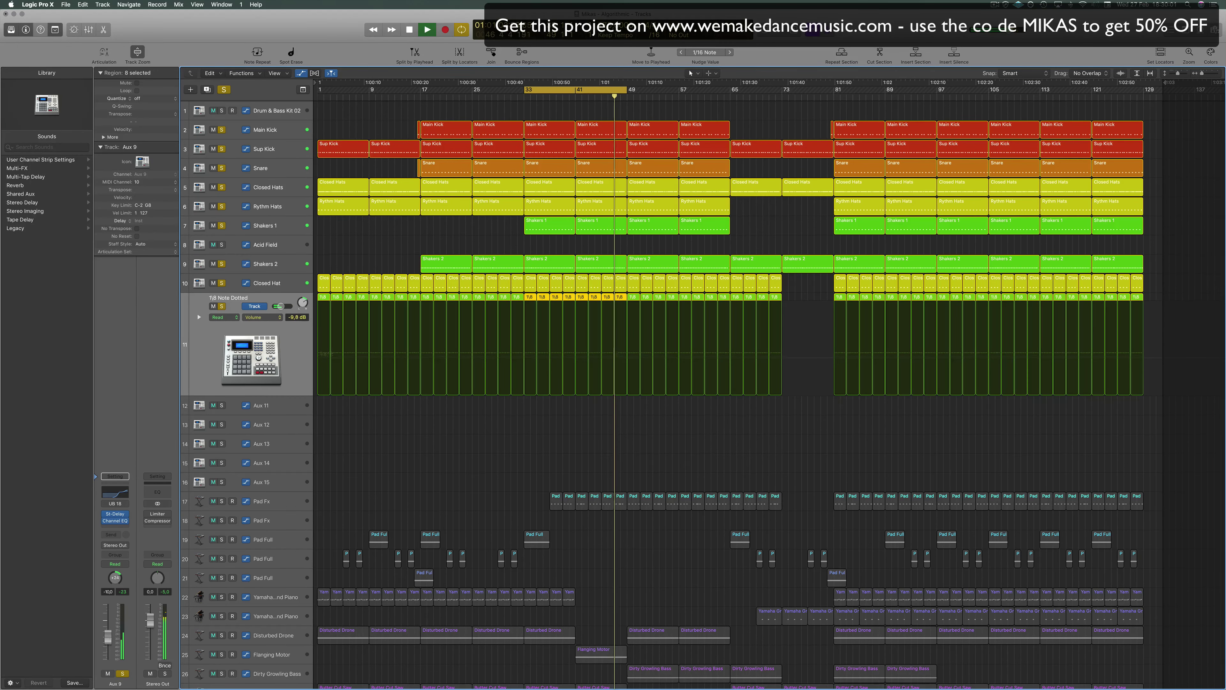
click(441, 471)
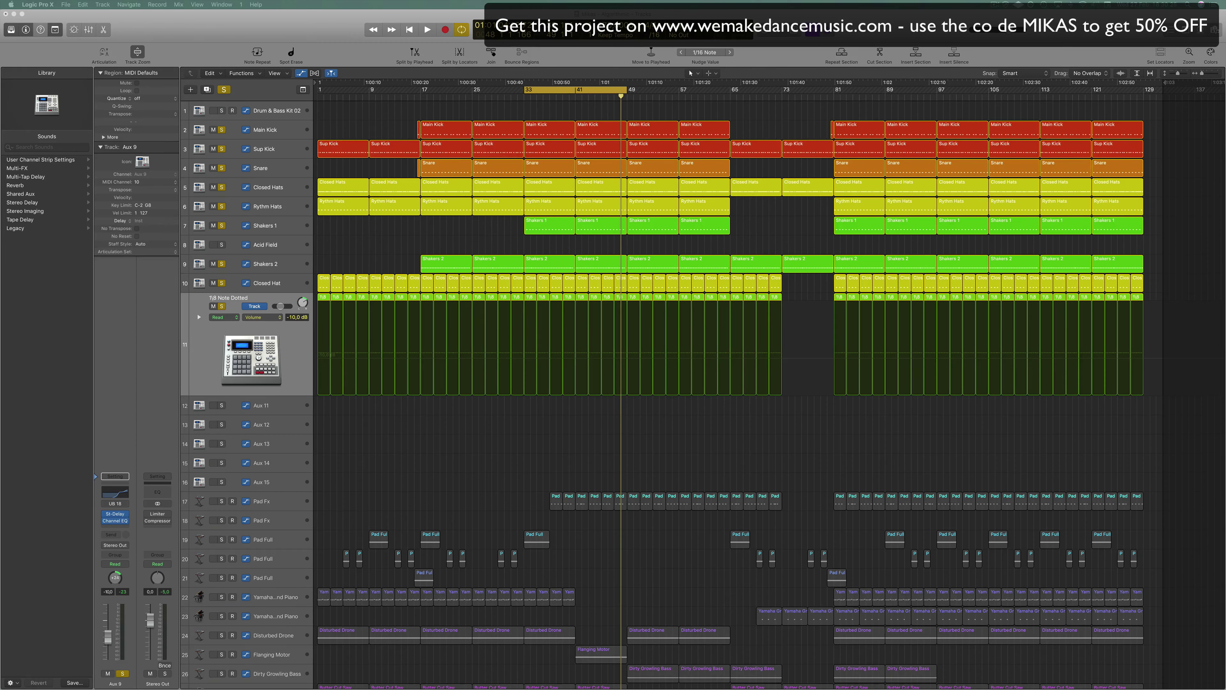
click(492, 430)
key(space)
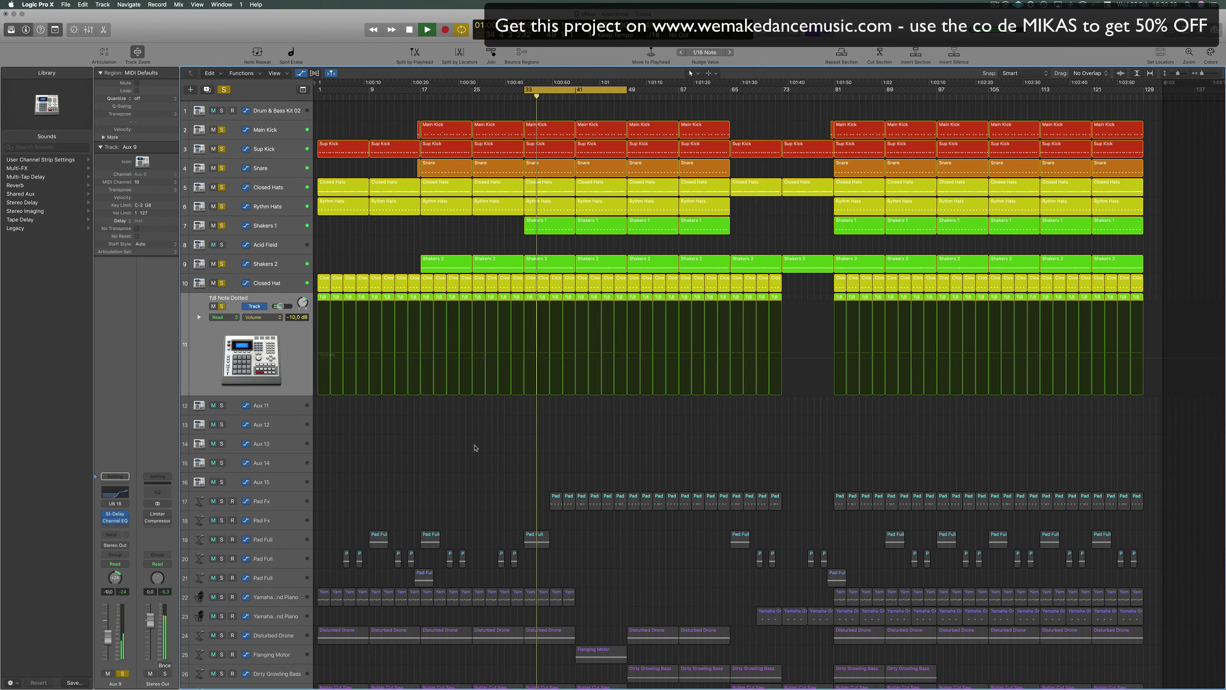
key(space)
Move the cycle range to bars 1 to 17 and play the full arrangement with all track solos turned off.
scroll(535, 443, down, 1)
scroll(535, 442, down, 5)
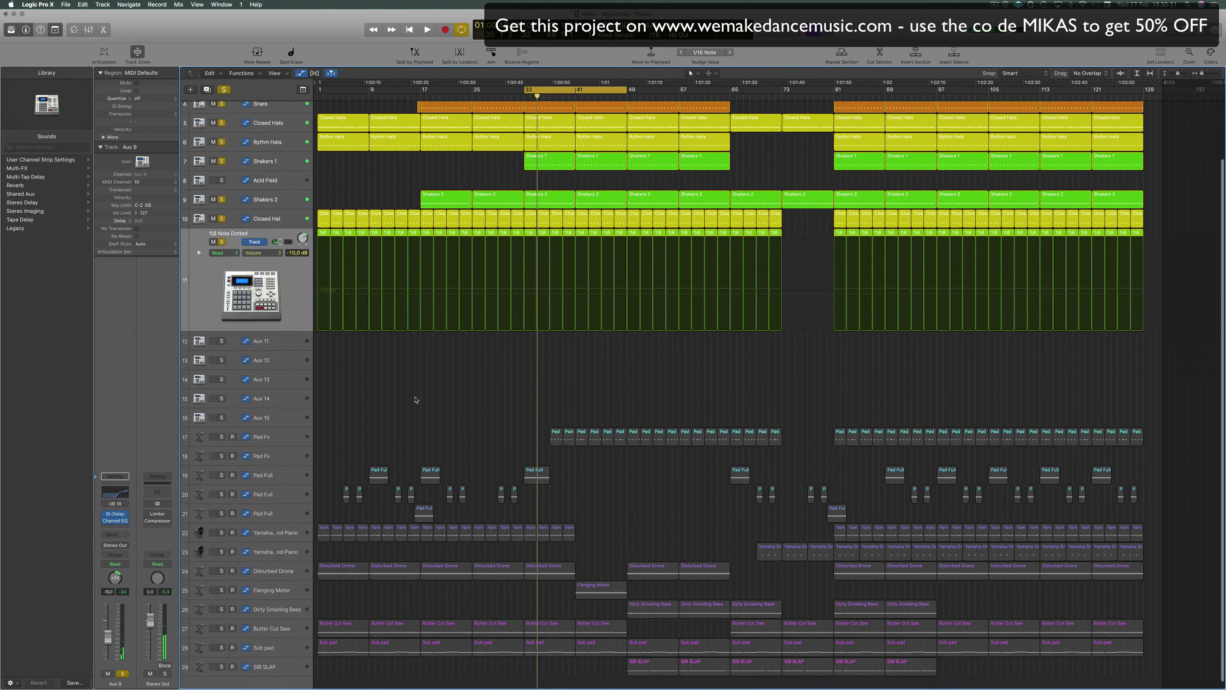
drag(560, 92, 354, 101)
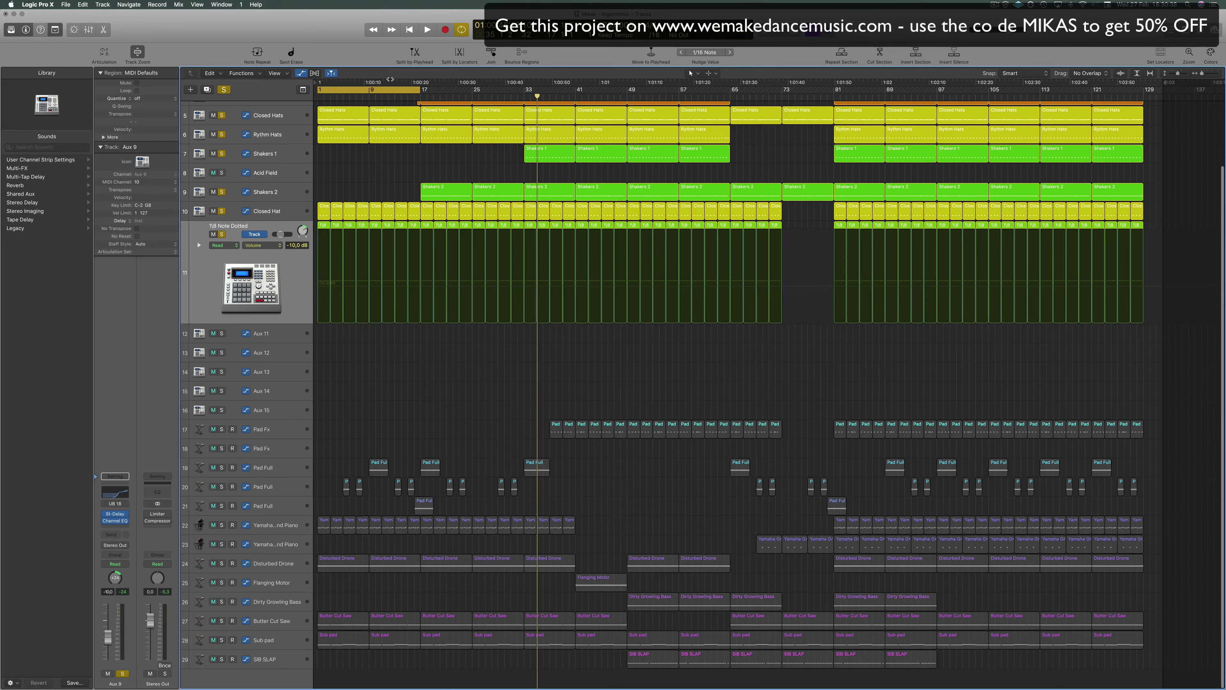
scroll(325, 176, up, 5)
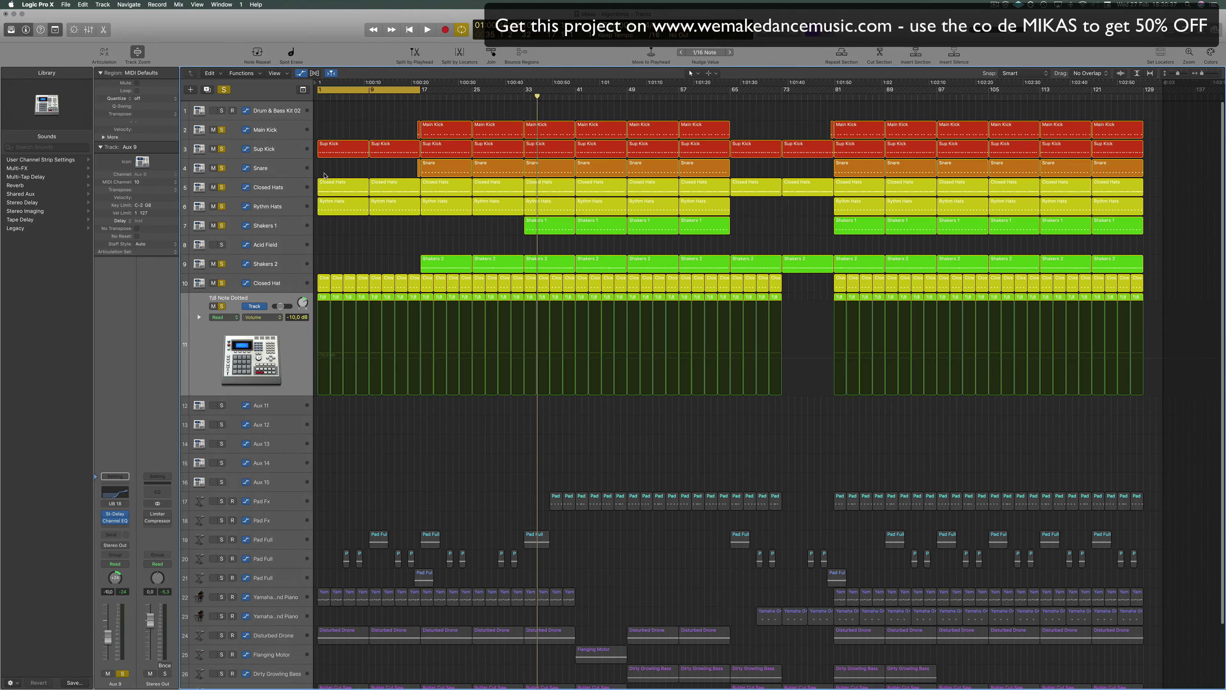
click(224, 89)
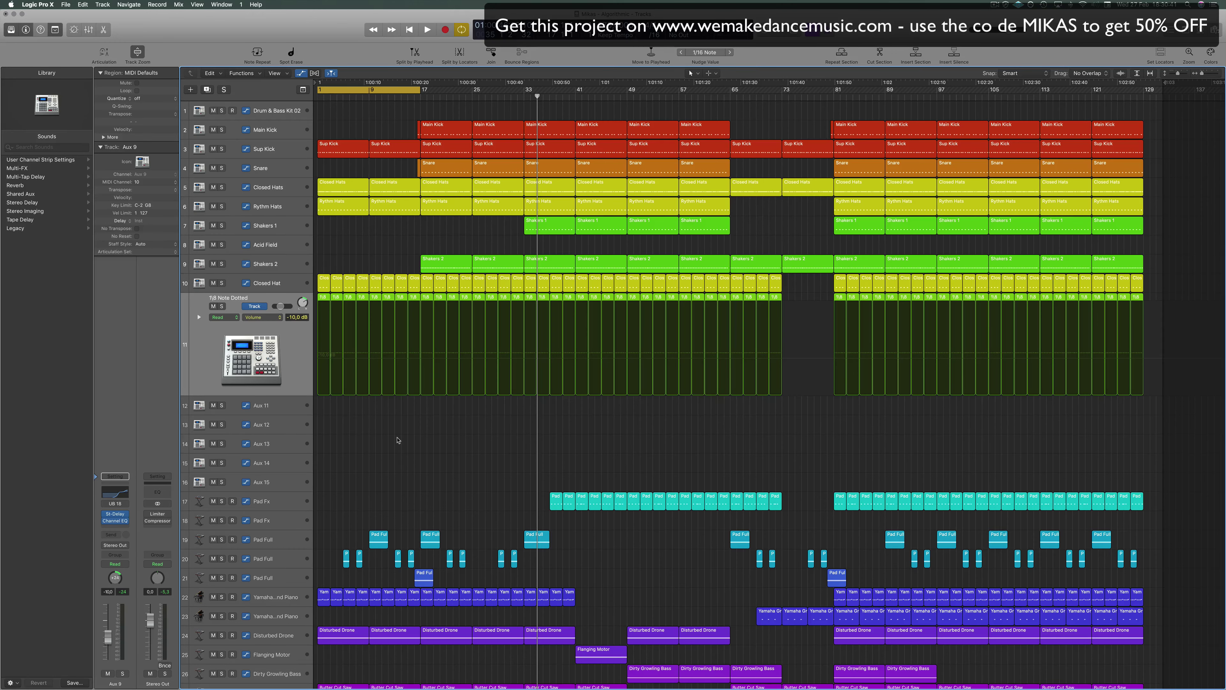
key(space)
scroll(401, 426, down, 2)
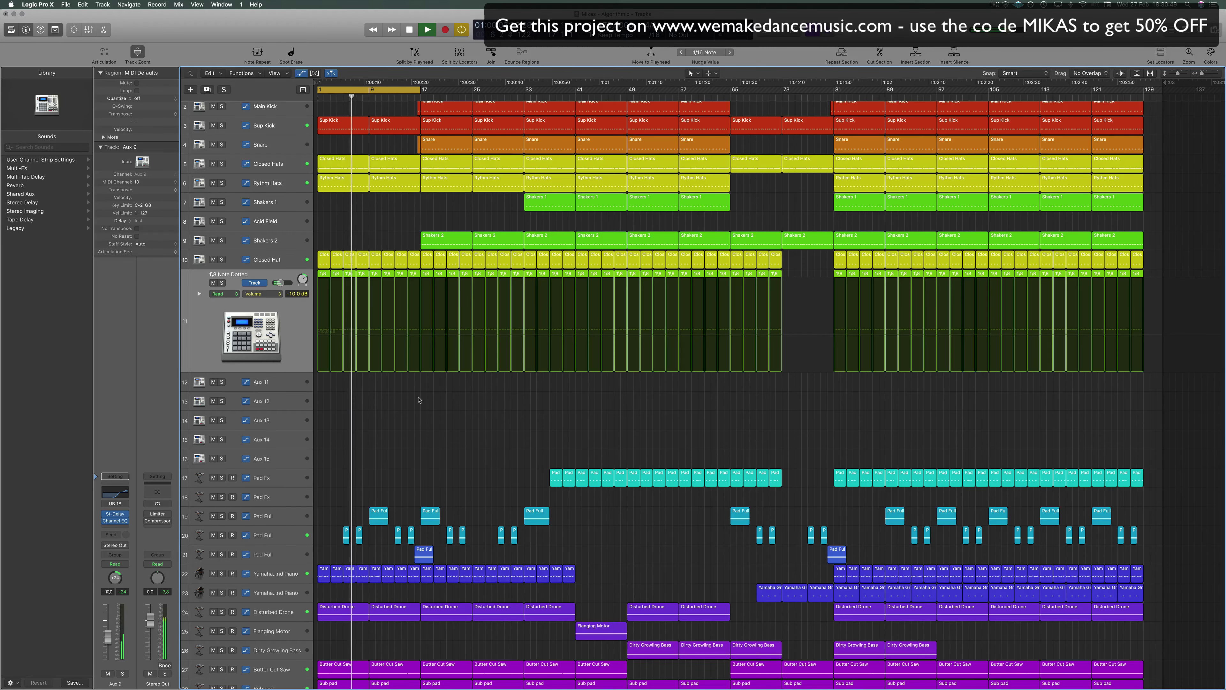
Select the Pad Full track 20, examine the SilverVerb on its Aux 22 send return, and close the plug-in window.
click(284, 540)
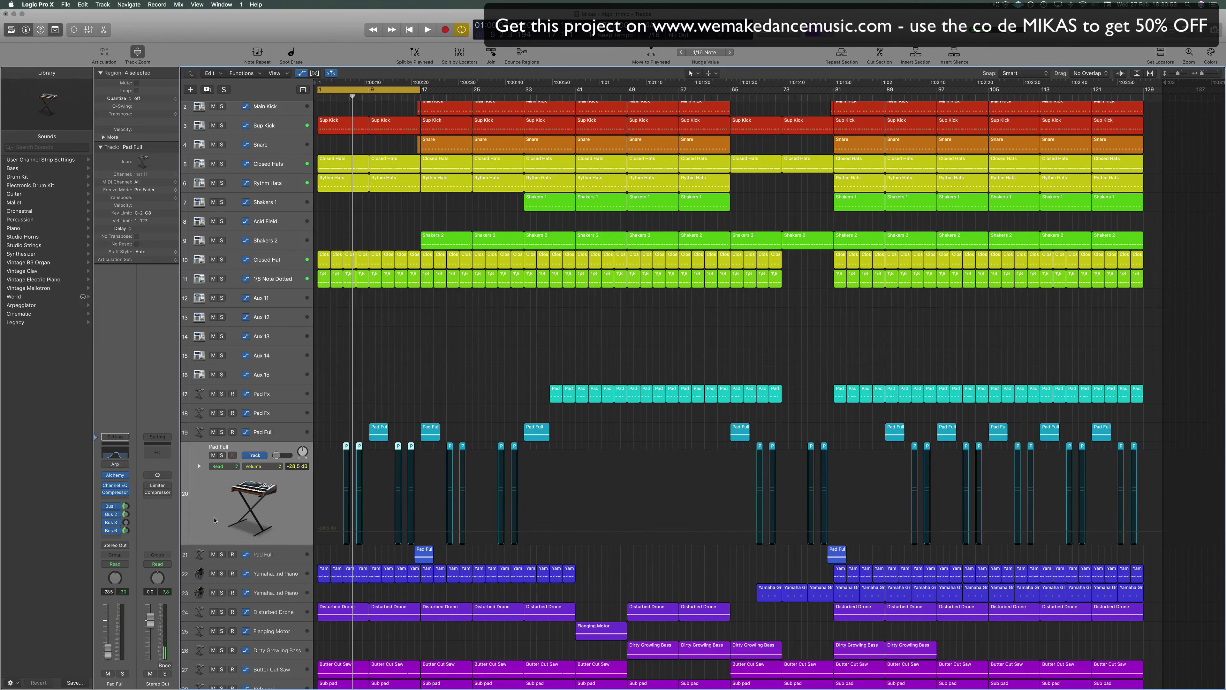
click(114, 531)
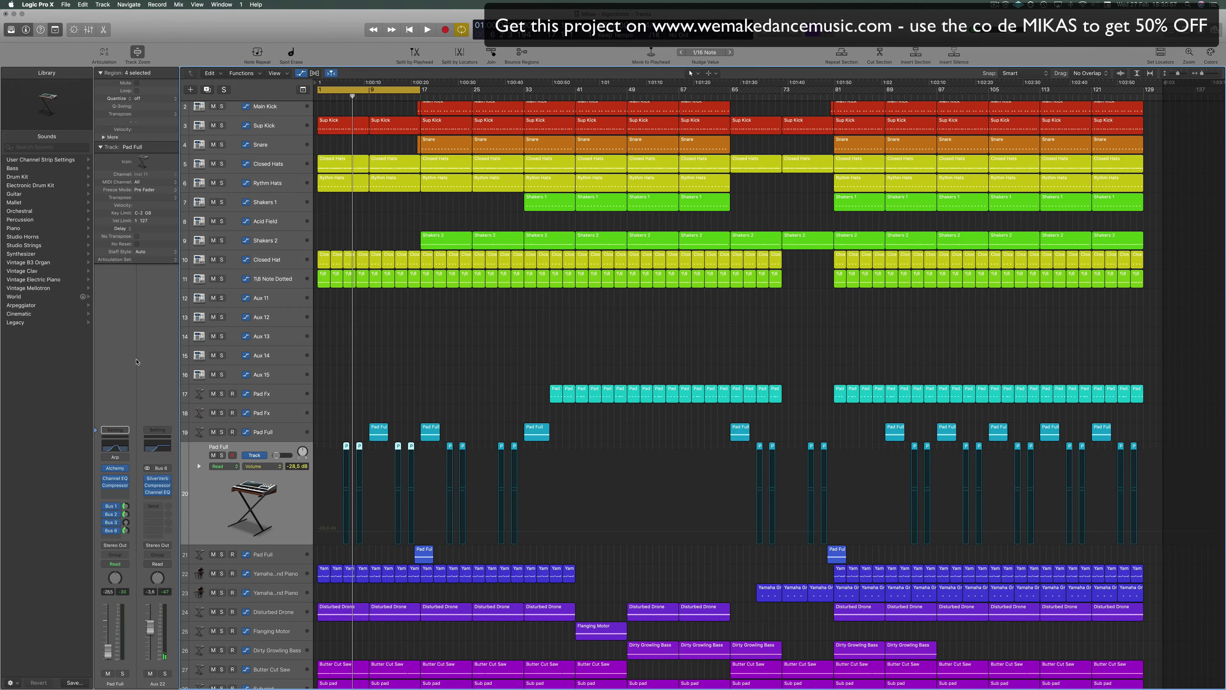
click(158, 480)
drag(224, 36, 296, 45)
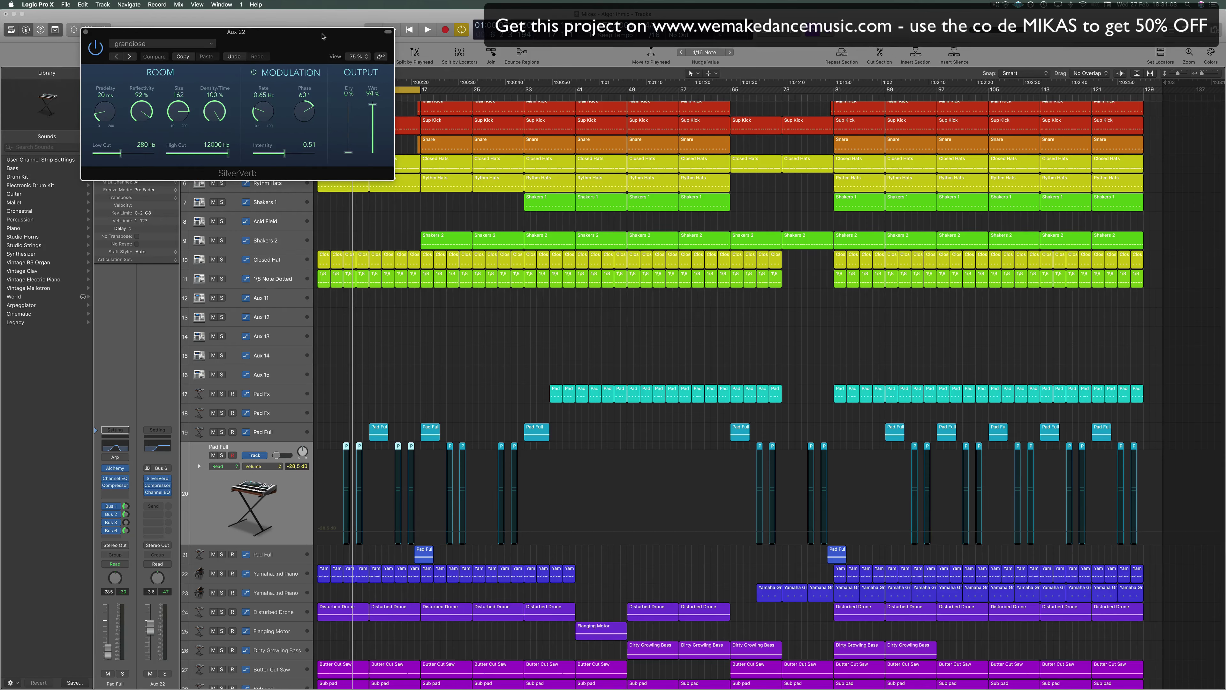
drag(277, 36, 255, 37)
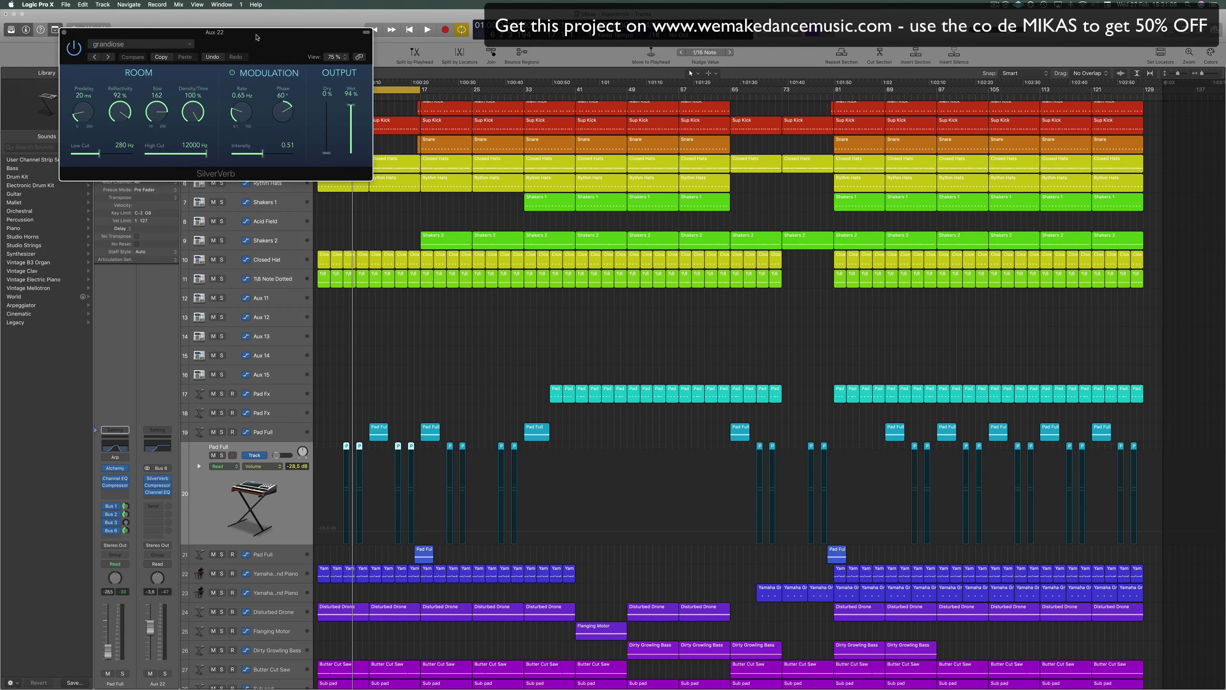
click(64, 33)
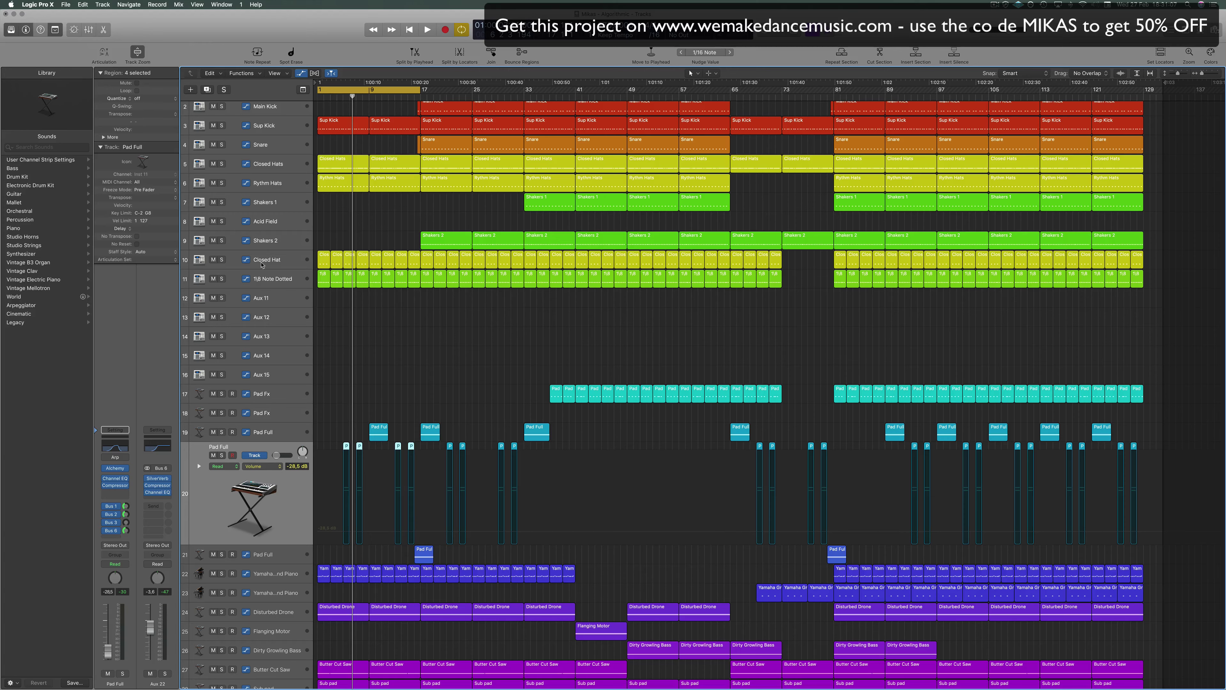
Solo the Pad Full track 20 and listen to its regions within the cycle range.
click(220, 456)
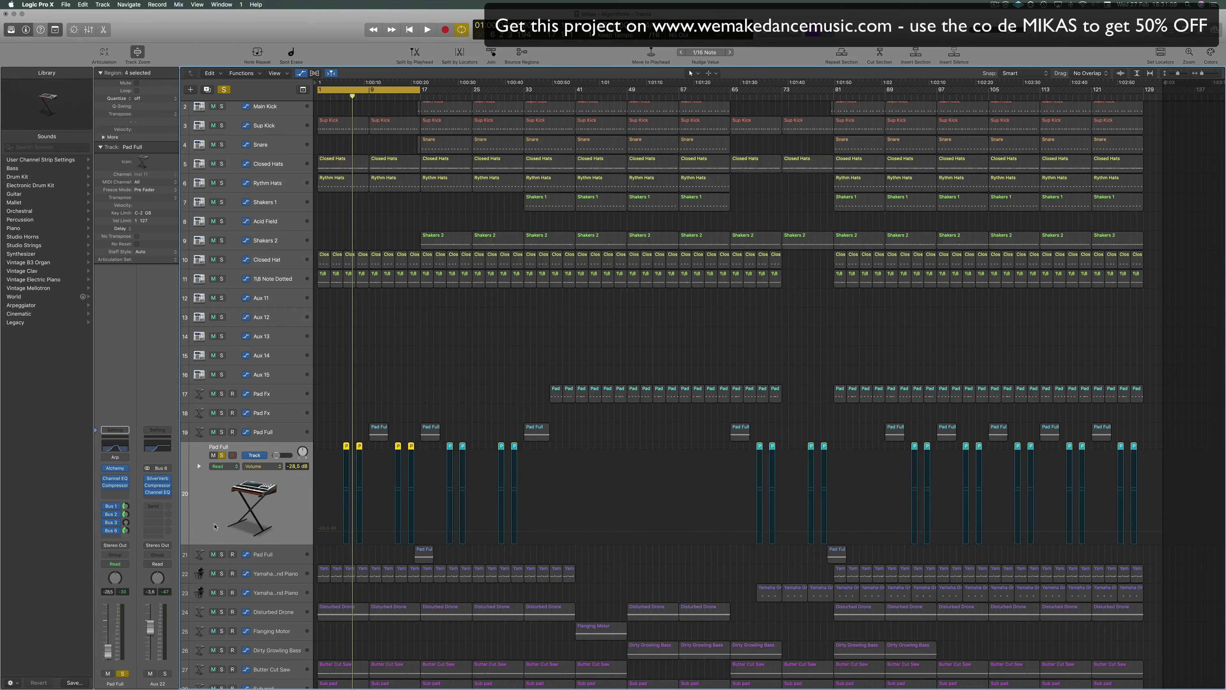
key(space)
click(342, 99)
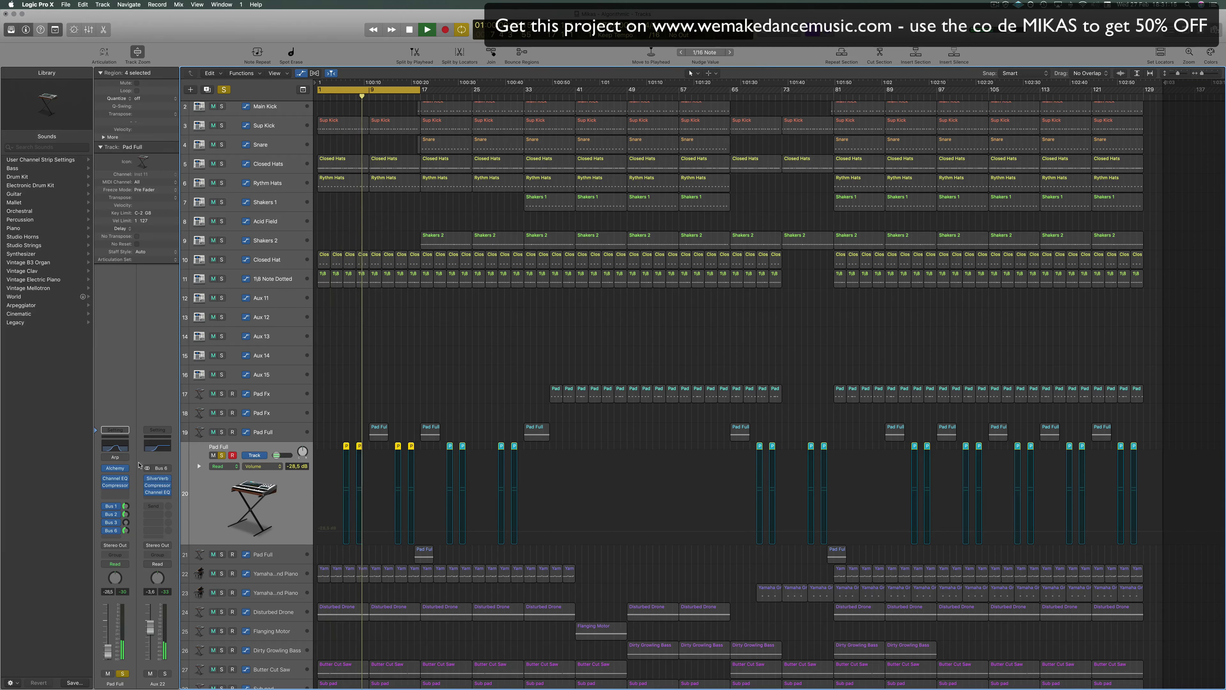
key(space)
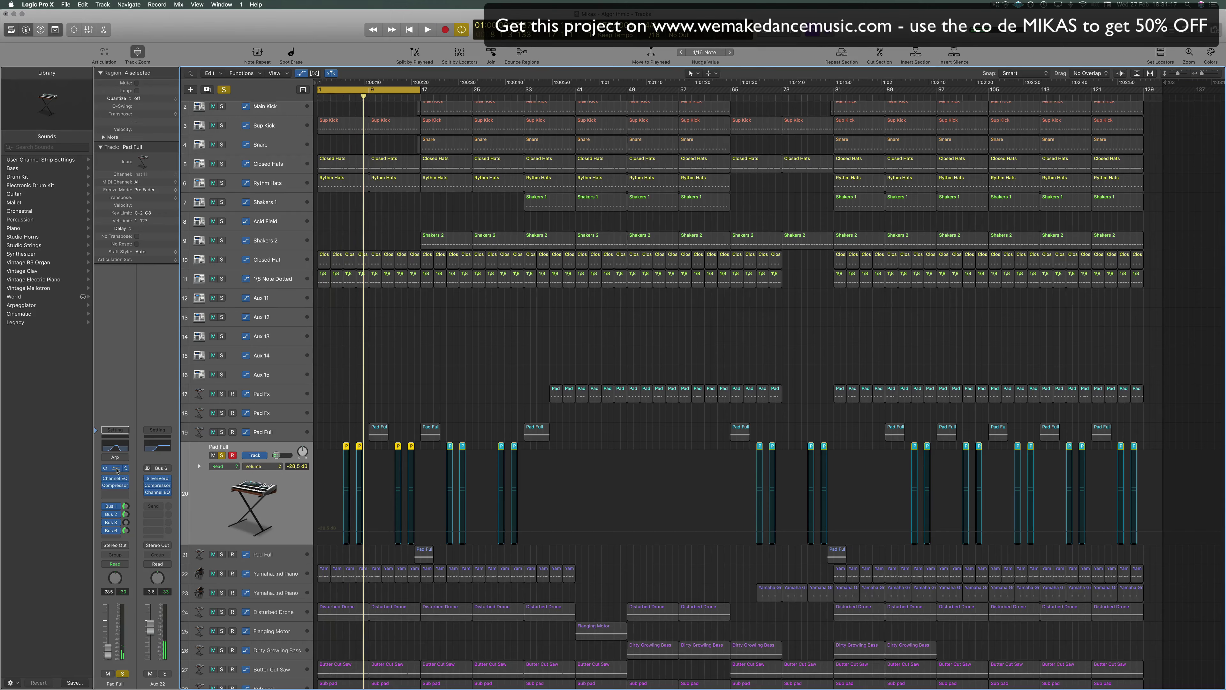
Examine the Android Funk preset in the Pad Full track's Alchemy instrument, close its window and unsolo the track.
click(116, 469)
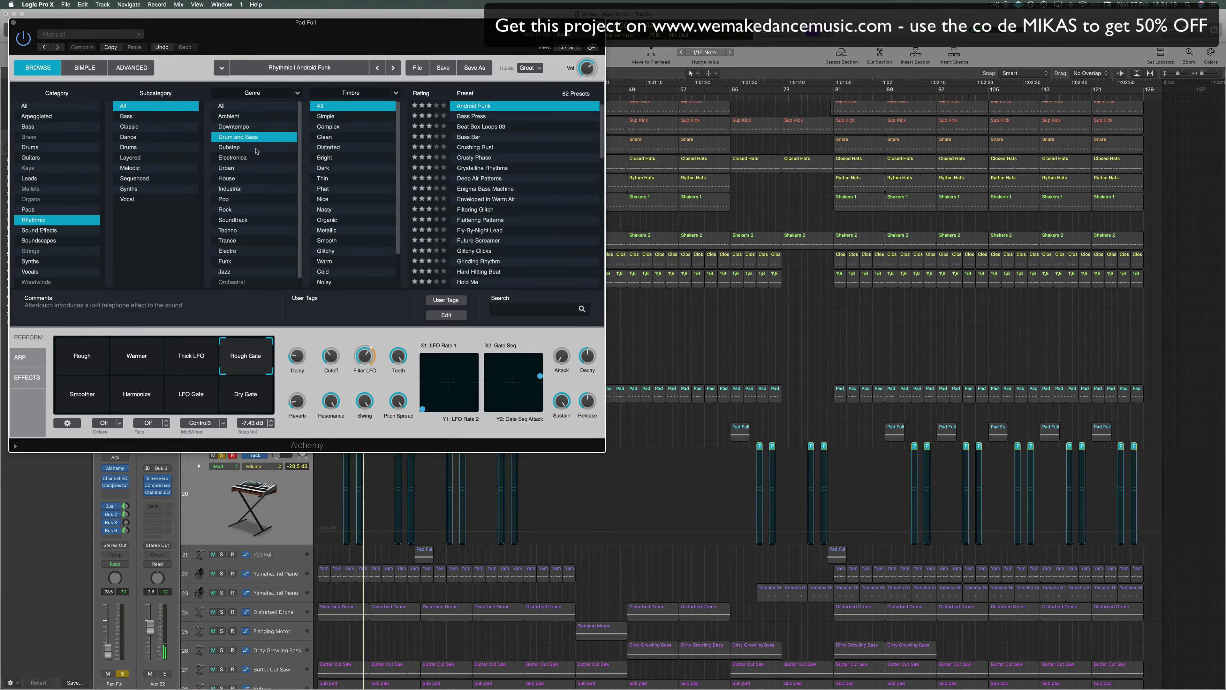
drag(400, 21, 512, 25)
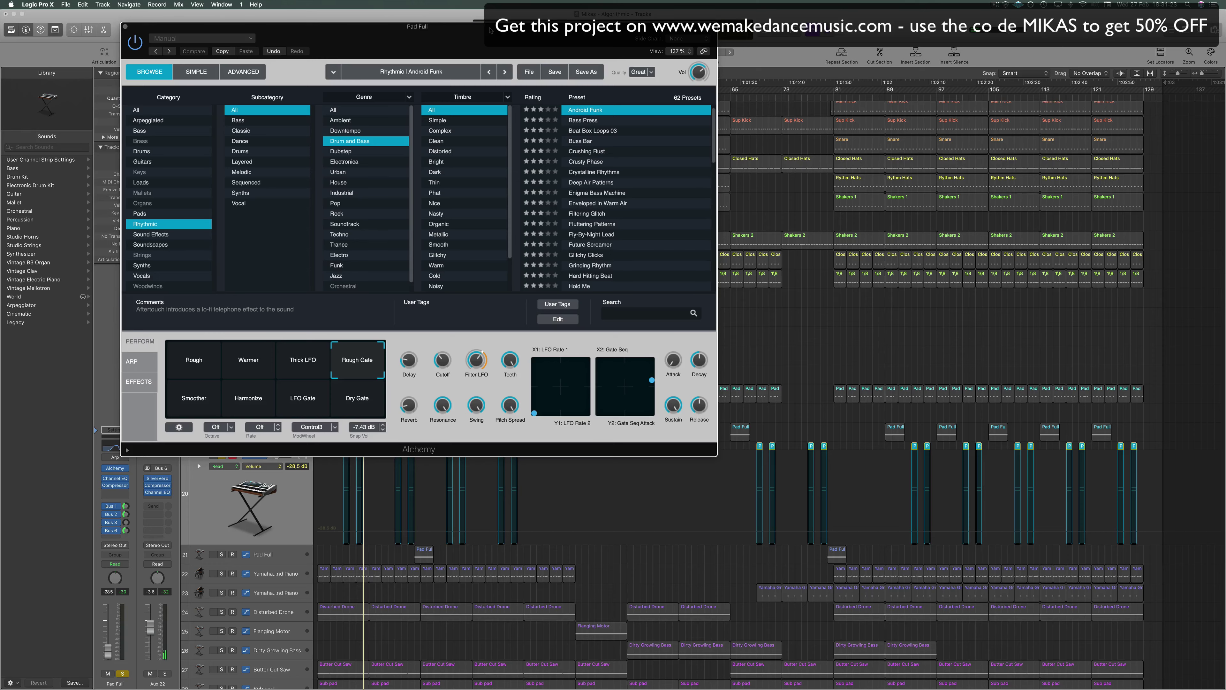
drag(491, 30, 492, 30)
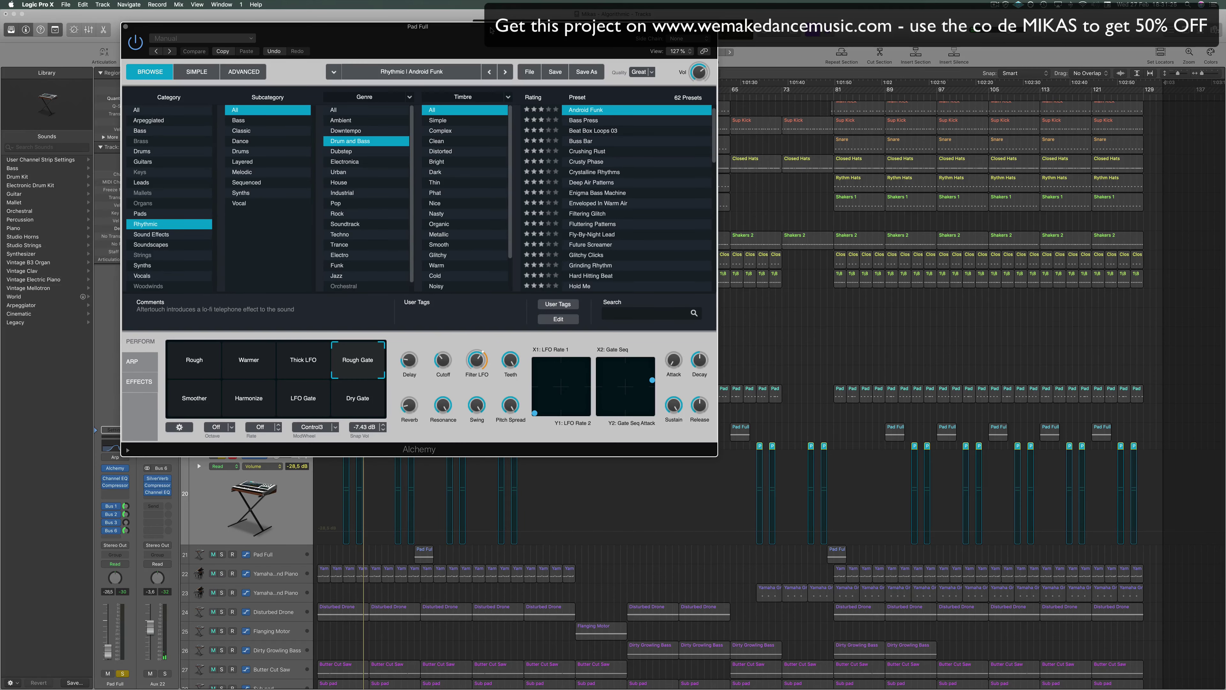
drag(491, 30, 481, 39)
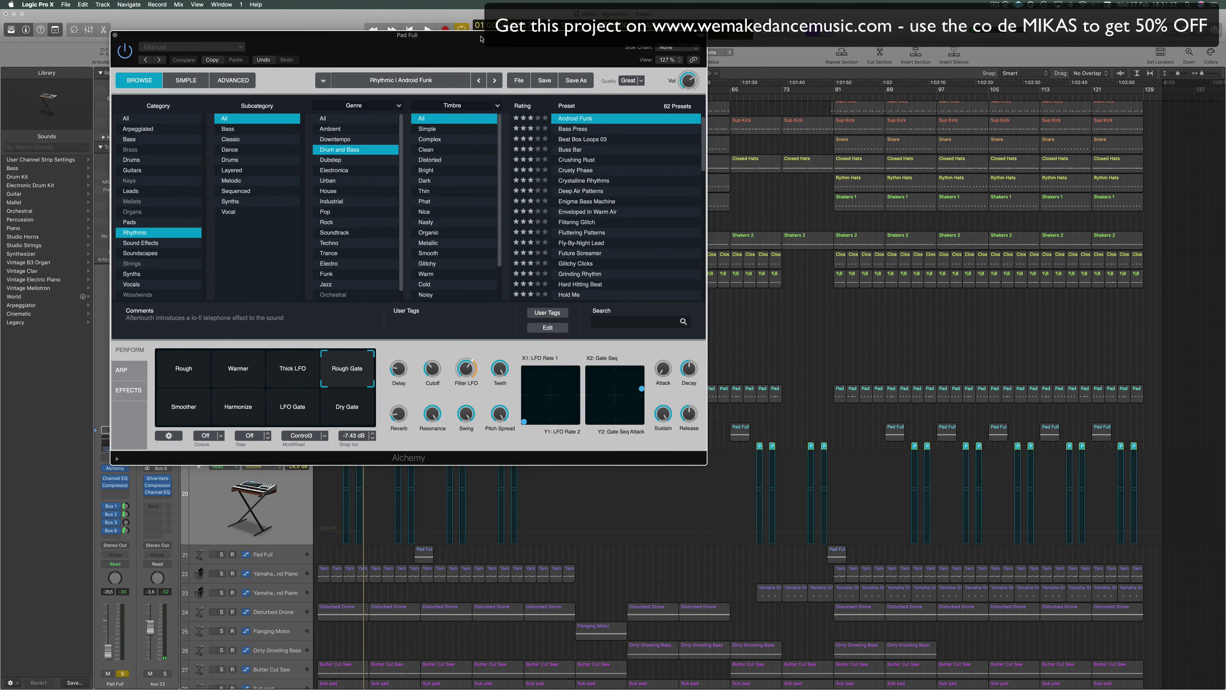
click(116, 36)
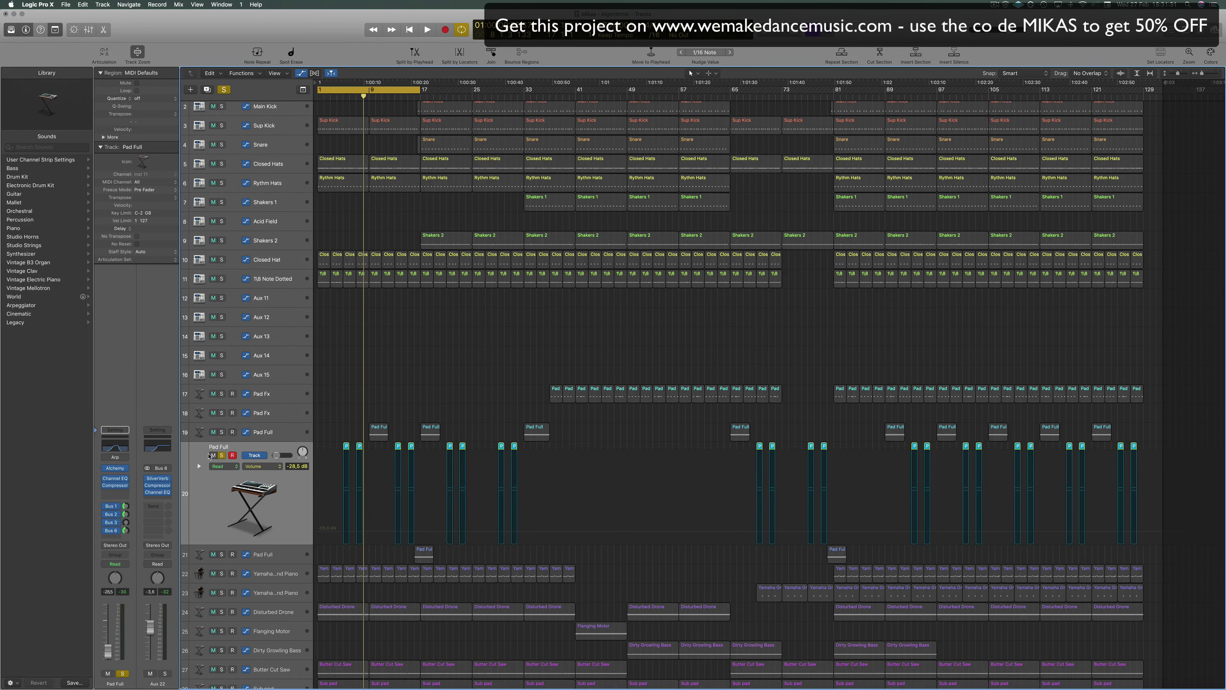
click(221, 455)
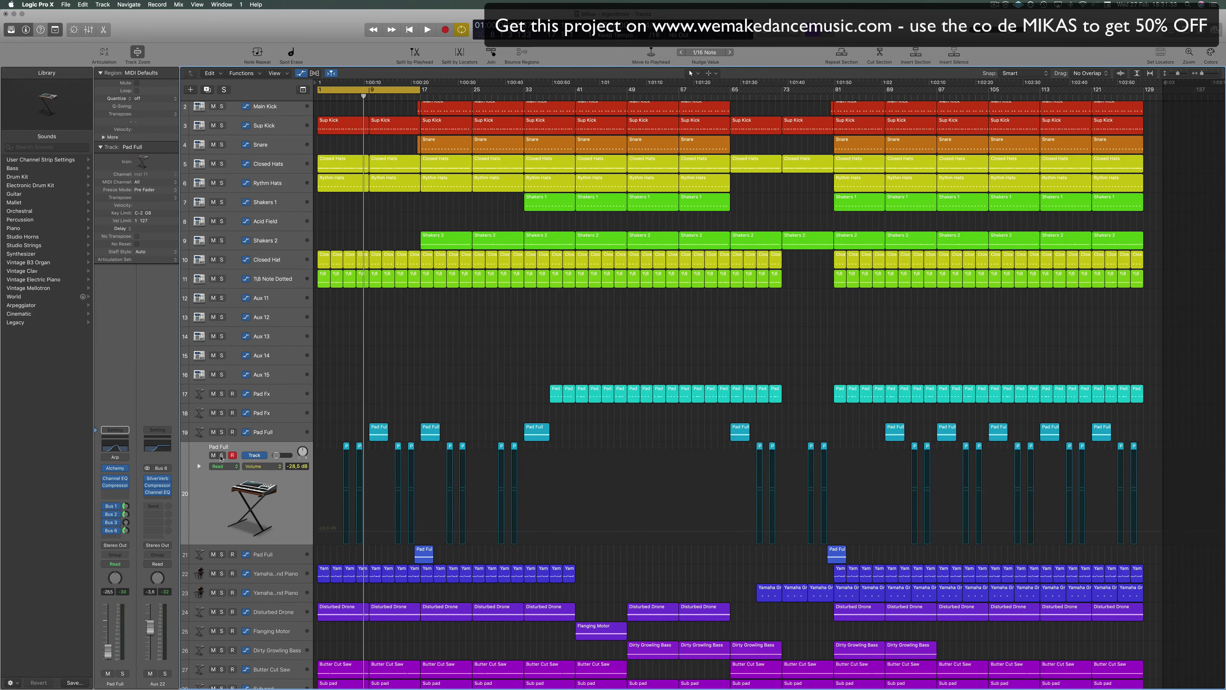
Solo and select the Yamaha Grand Piano track 22 and play its part from the start of the song.
key(space)
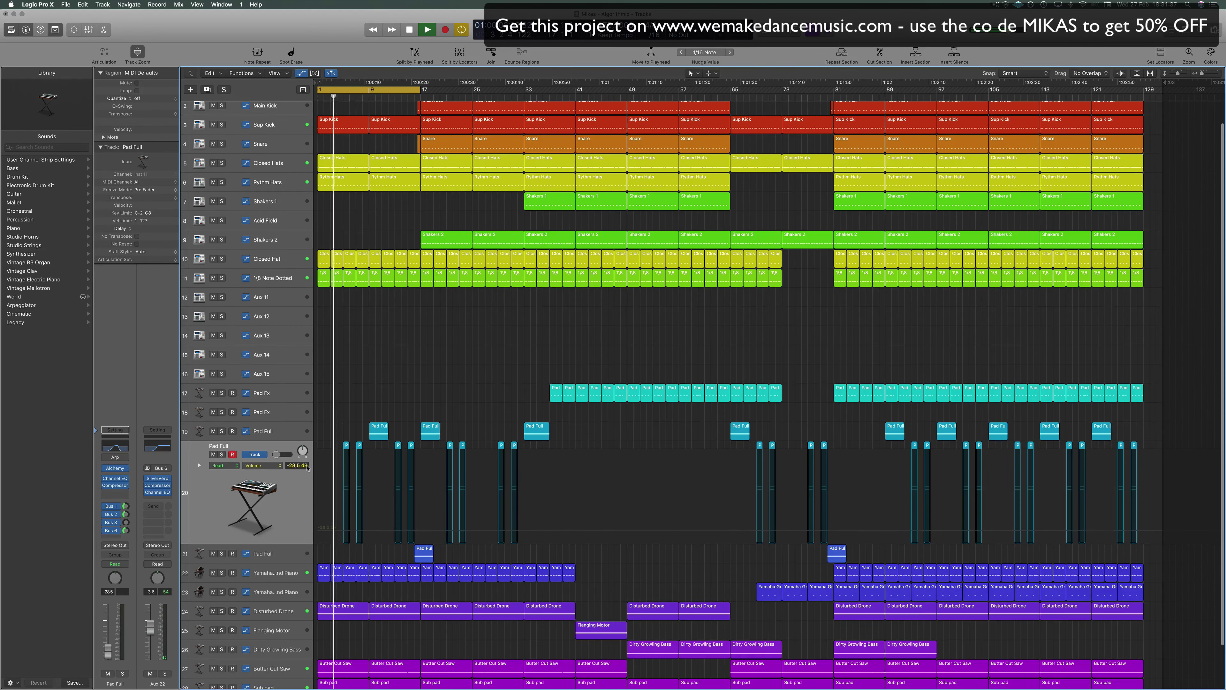
scroll(260, 531, down, 1)
scroll(260, 530, down, 1)
key(space)
click(221, 555)
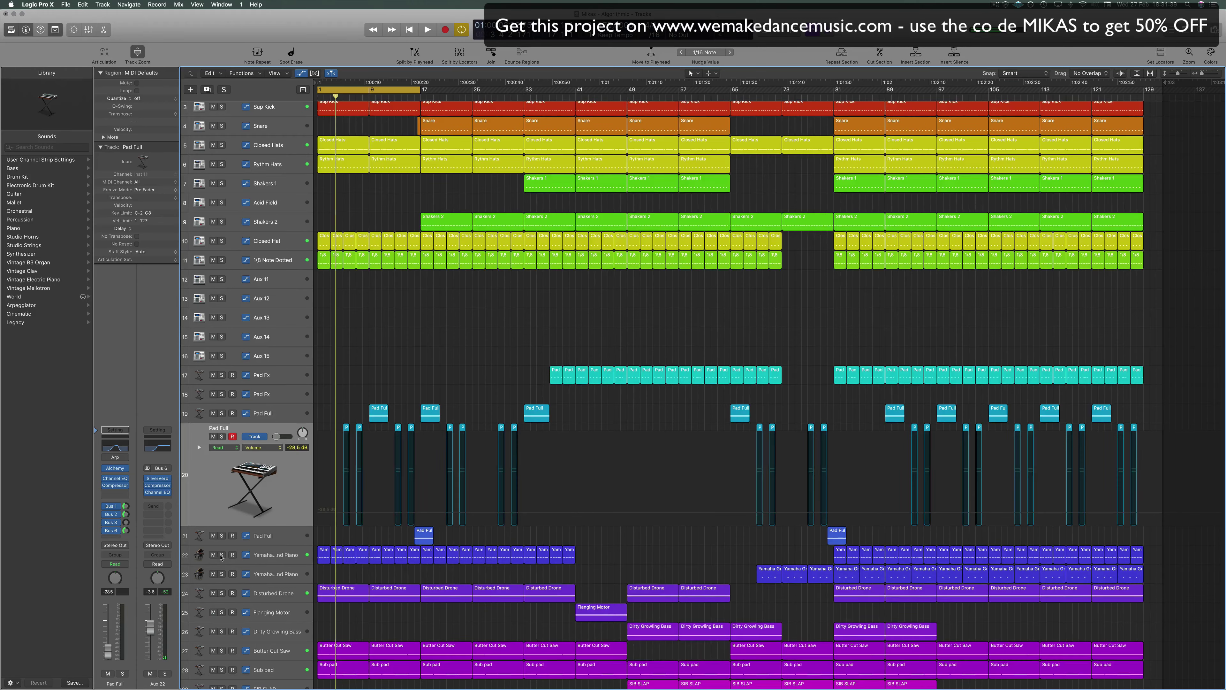
key(space)
click(229, 561)
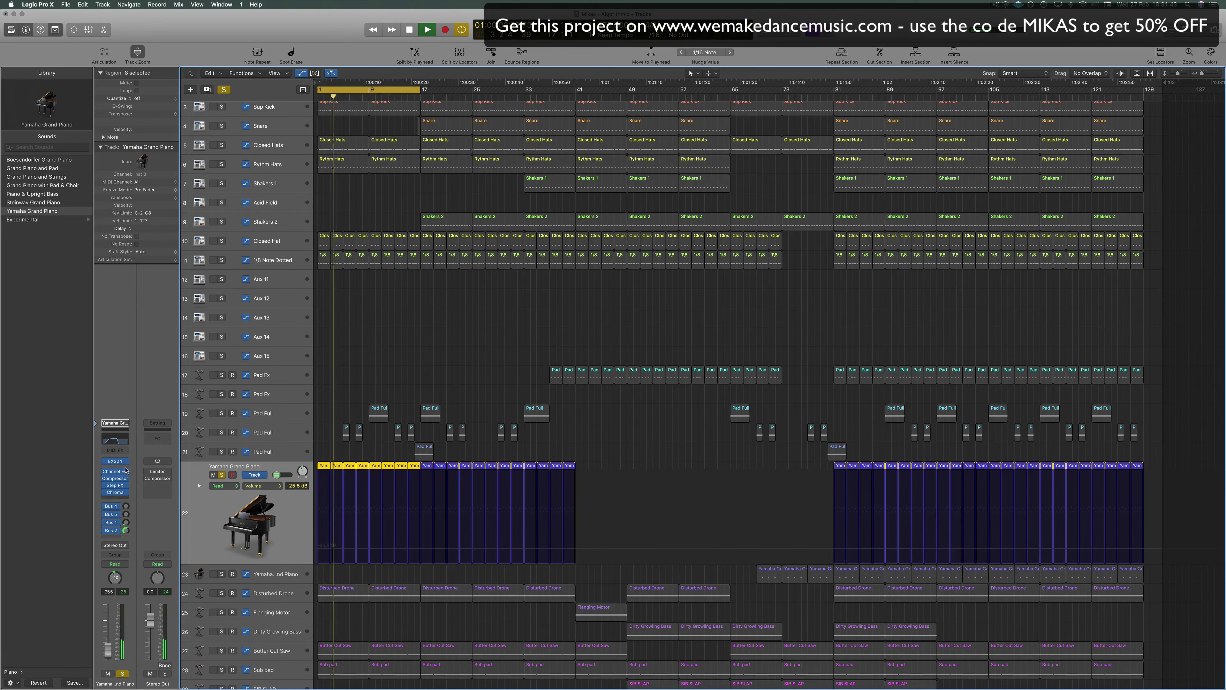
mouse_move(106, 487)
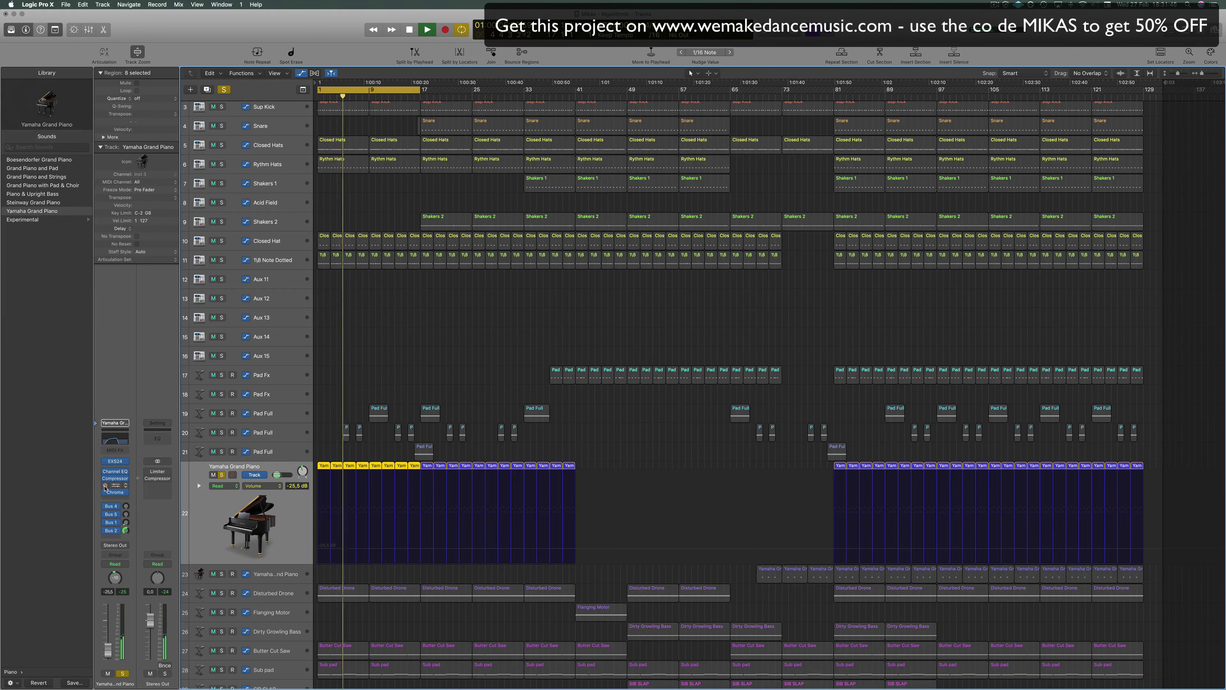
Stop playback and examine the Gated Reverse Verb preset in the Step FX plug-in on the Yamaha Grand Piano track.
key(space)
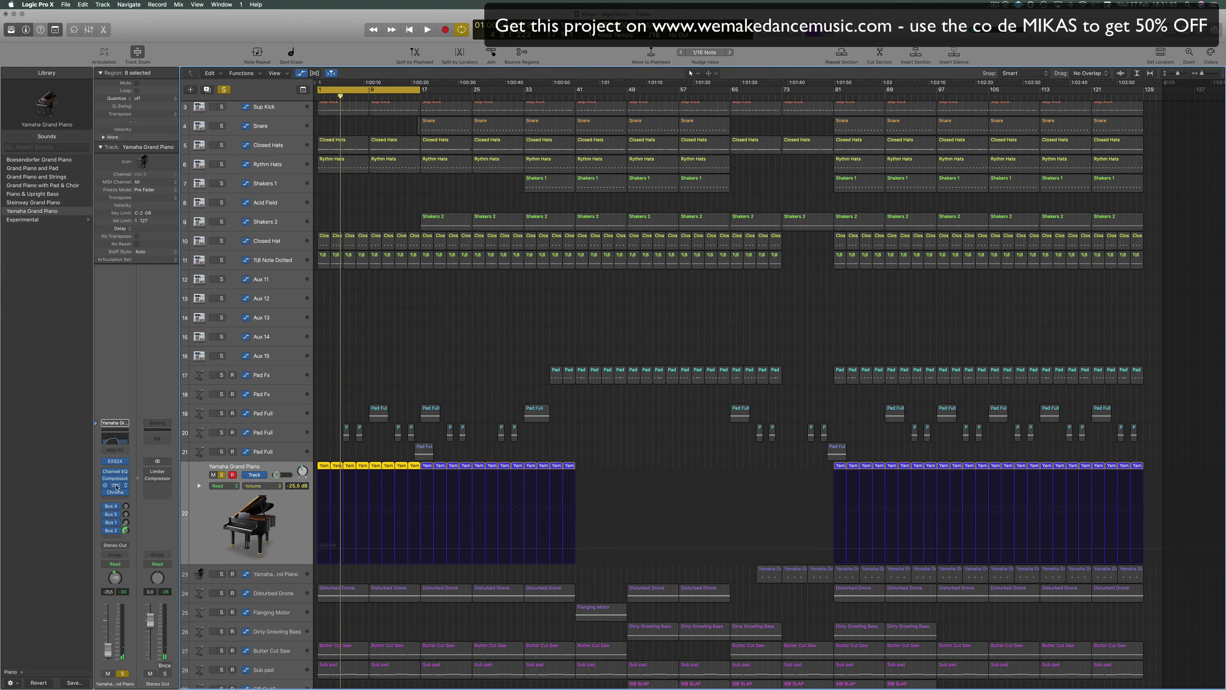
click(116, 485)
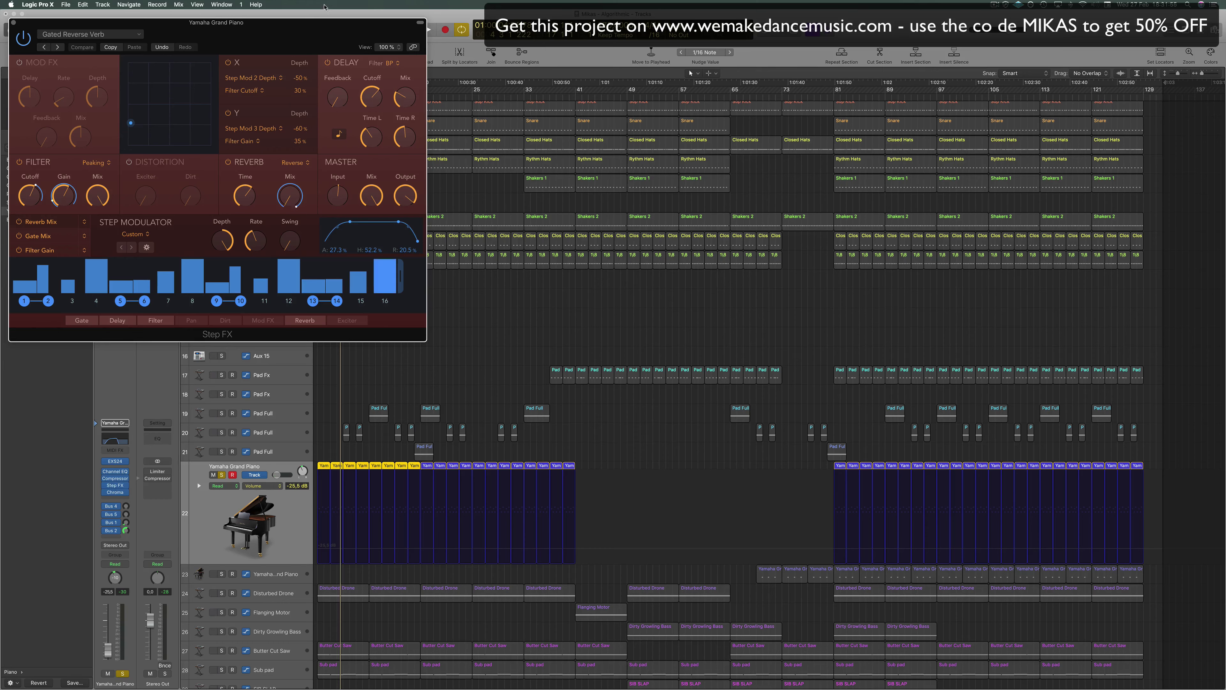
drag(302, 24, 580, 110)
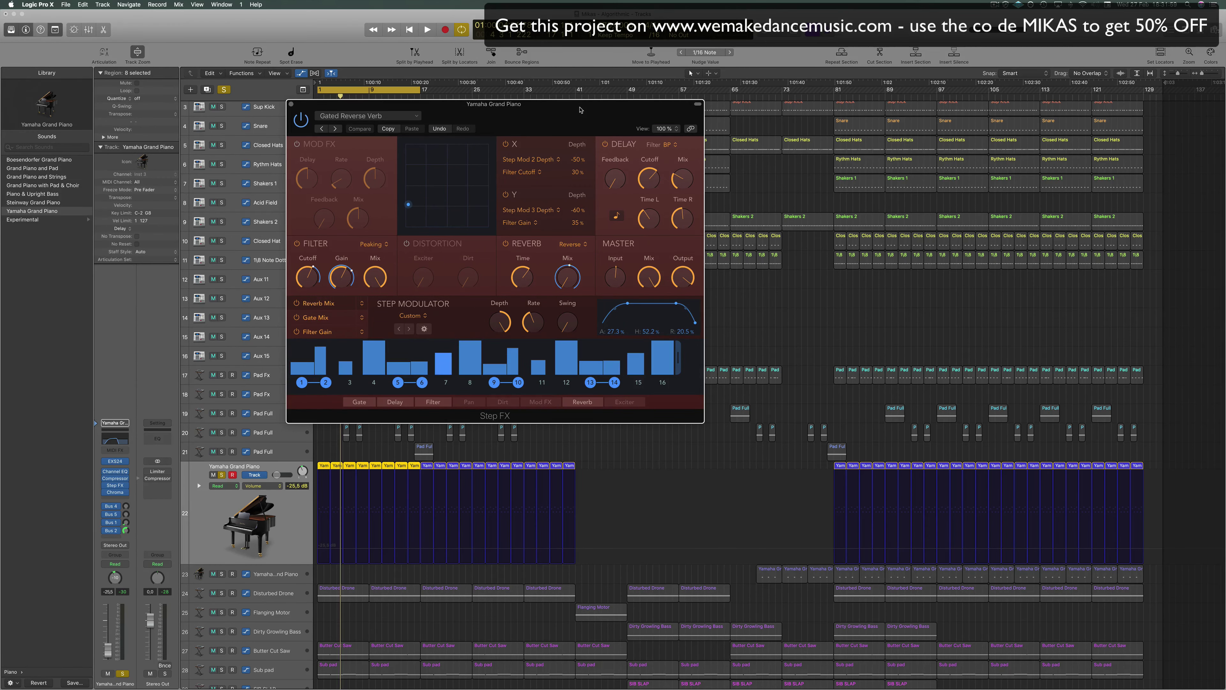
drag(581, 109, 587, 109)
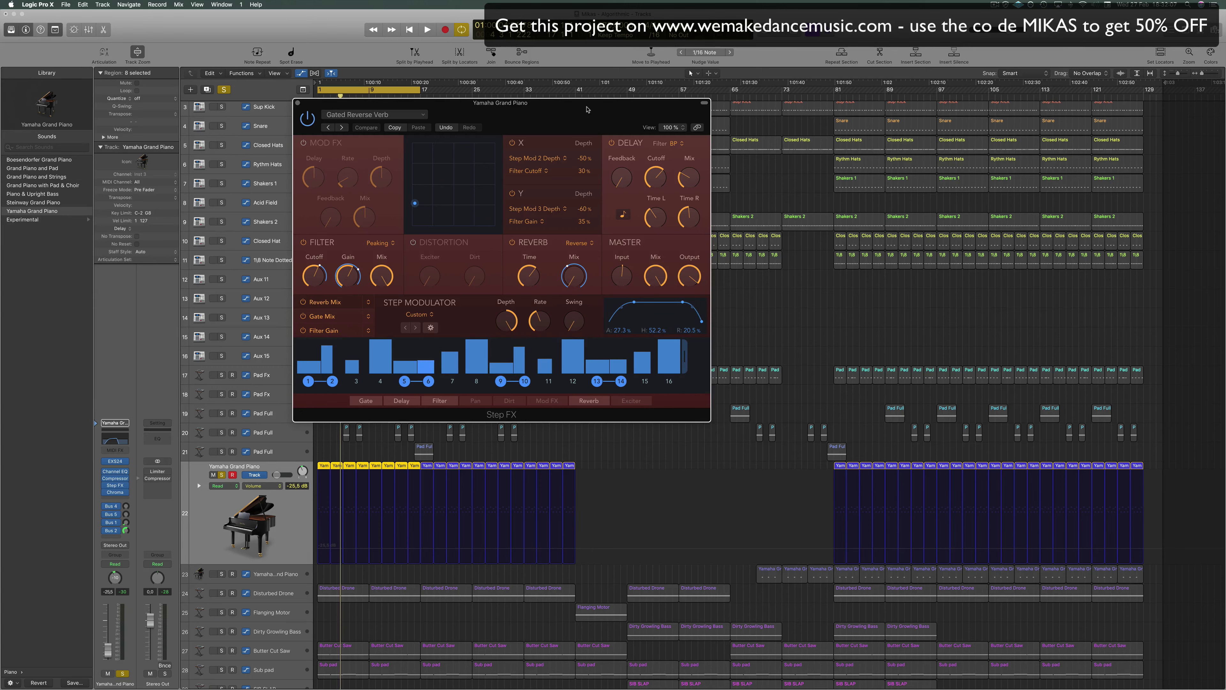
drag(568, 113, 570, 112)
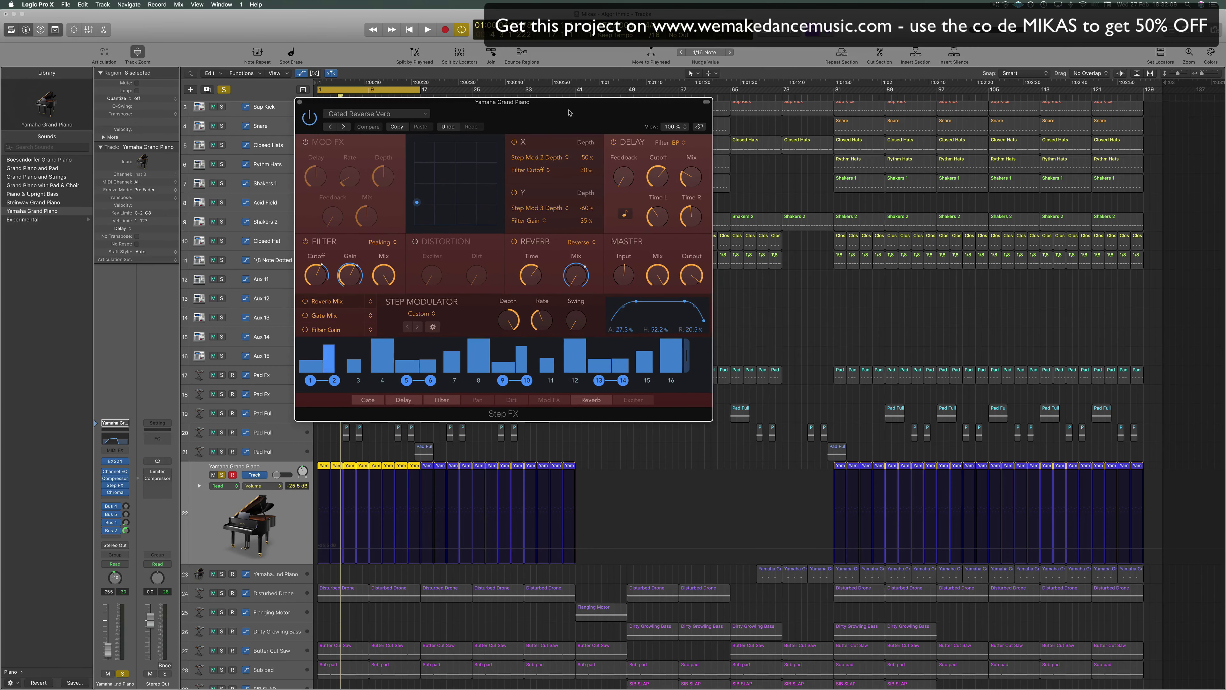
Play the piano to compare it with Step FX bypassed and active, adjust the XY pad point slightly, and close the plug-in.
key(space)
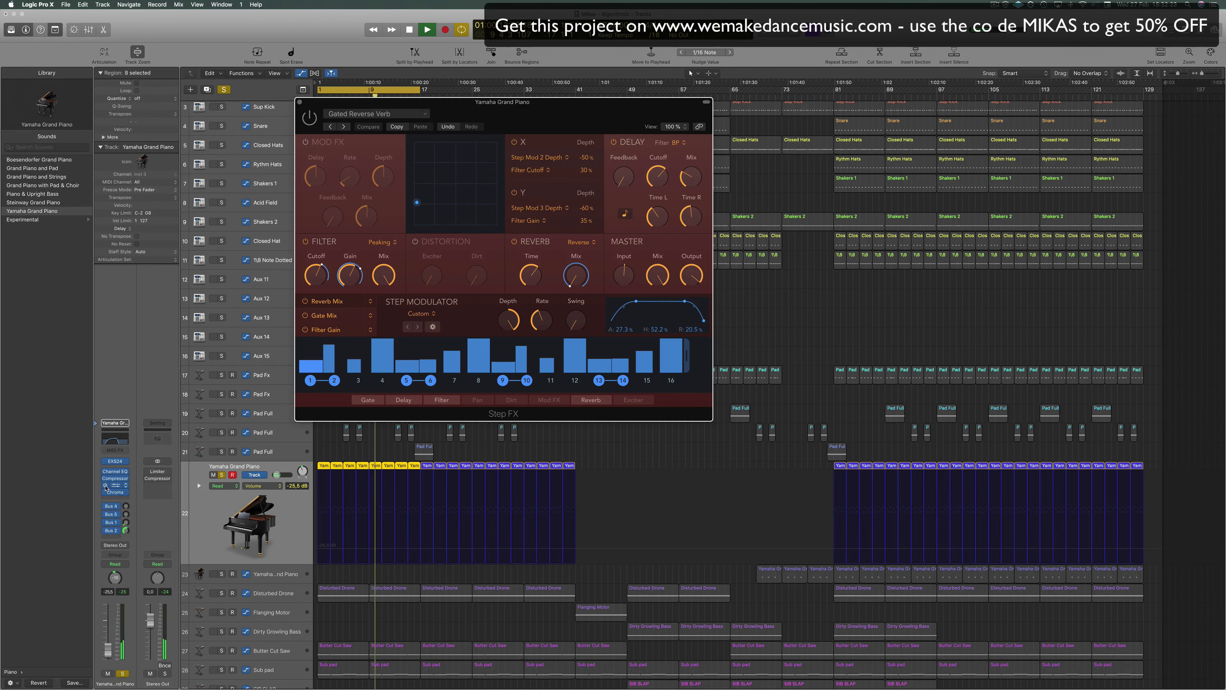
drag(493, 116, 556, 124)
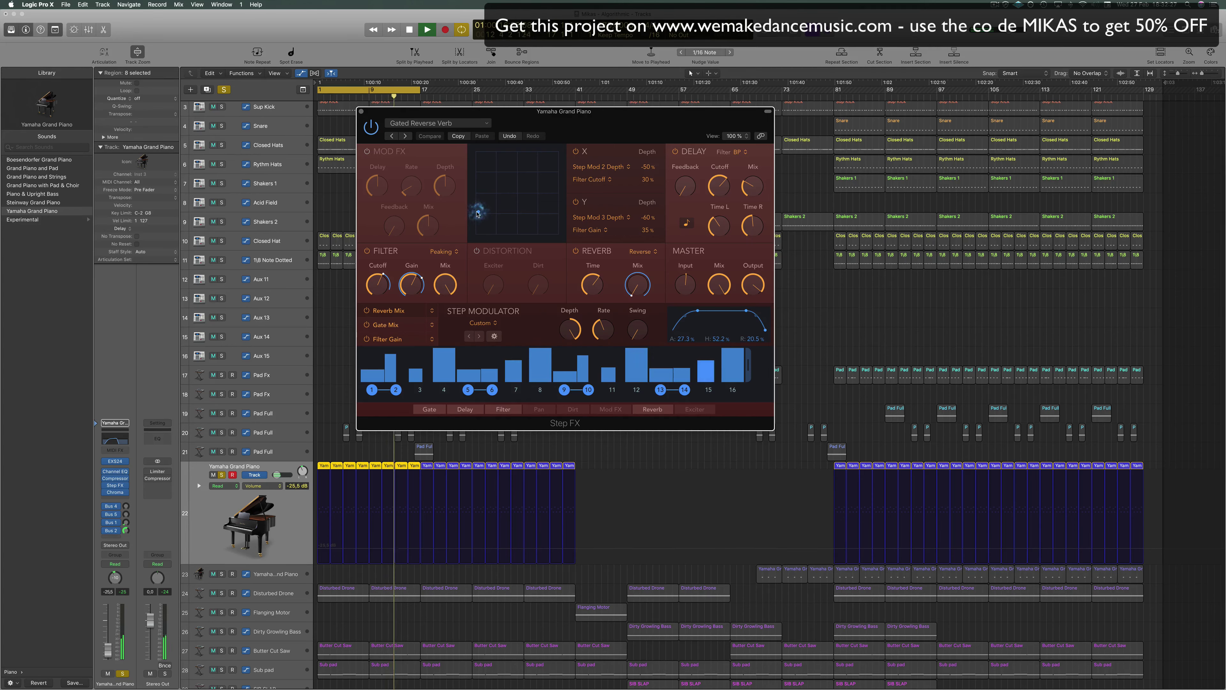
mouse_move(475, 217)
mouse_down()
mouse_move(555, 164)
mouse_move(558, 232)
mouse_move(475, 215)
mouse_up()
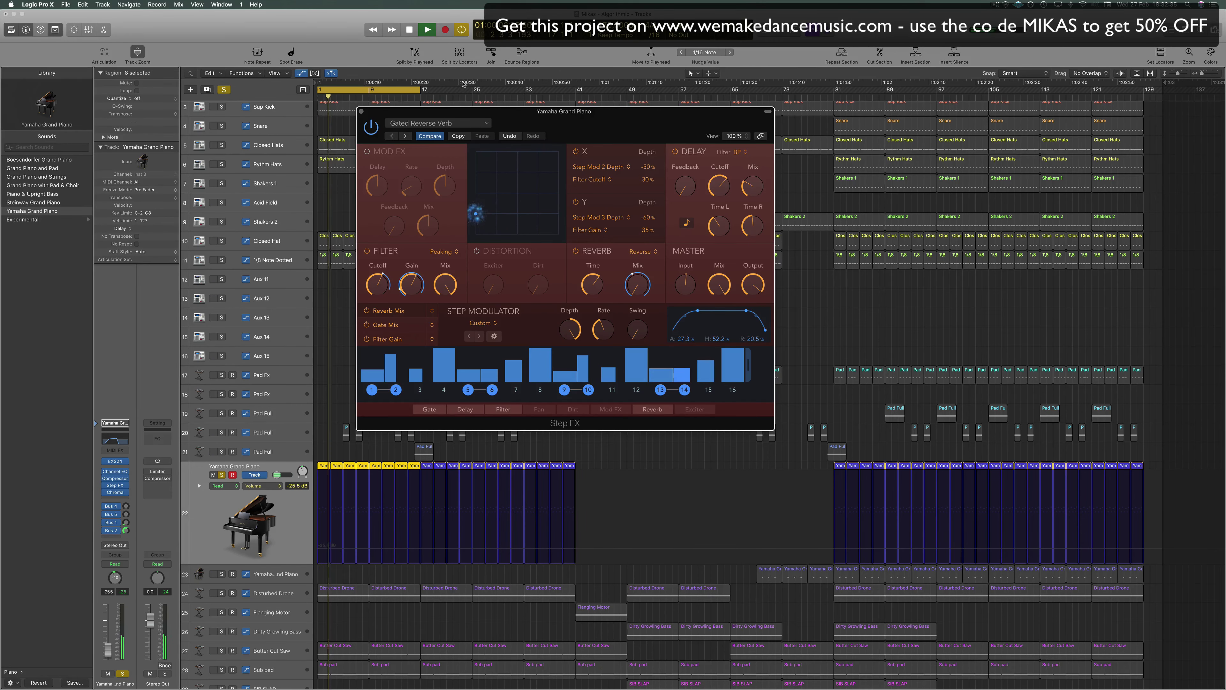
click(361, 112)
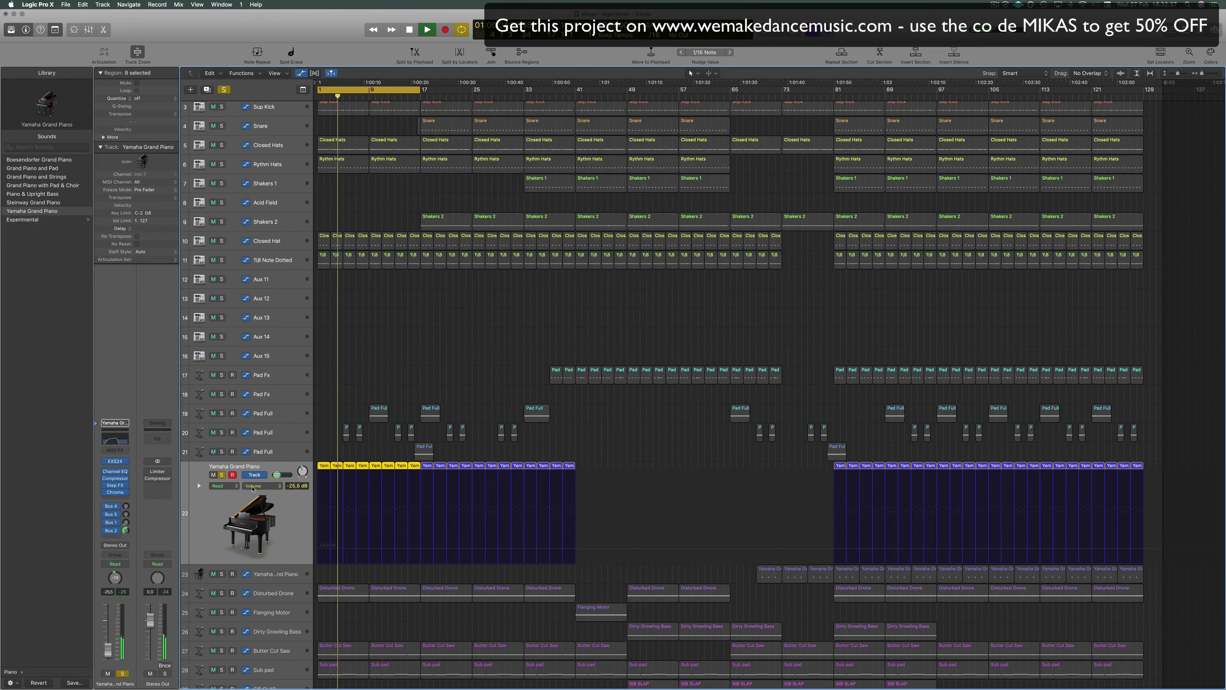
Stop playback, unsolo the Yamaha Grand Piano track, and solo and play the Disturbed Drone track from the start.
key(space)
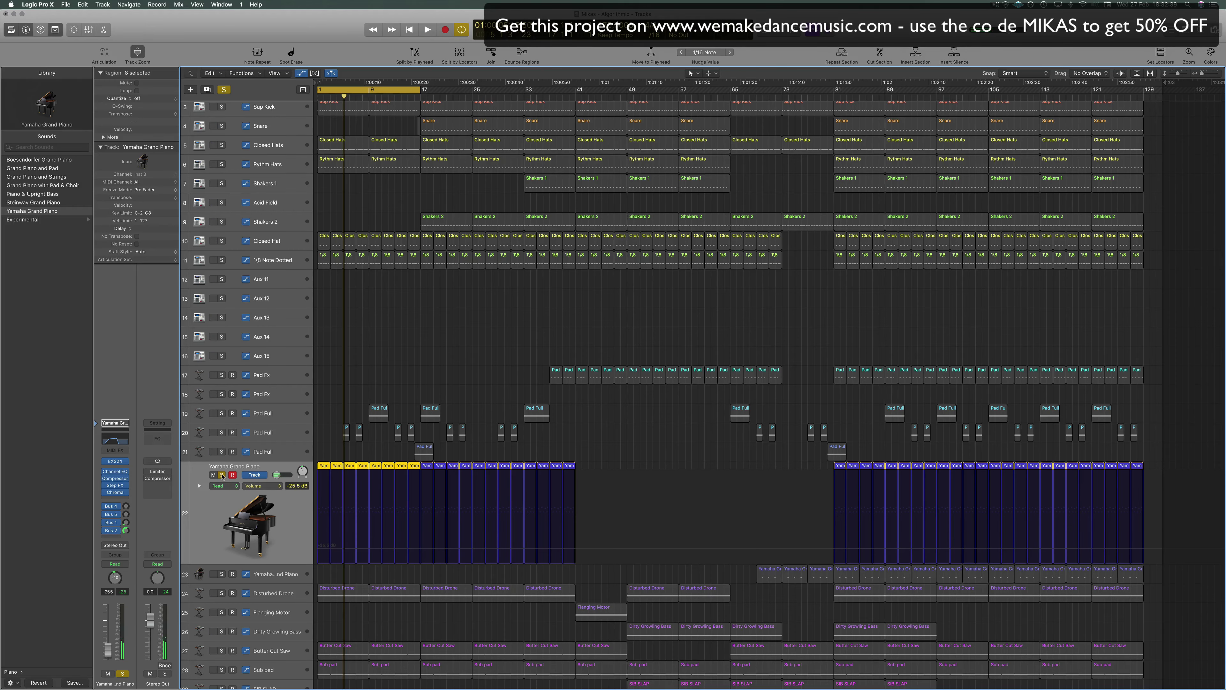
click(221, 475)
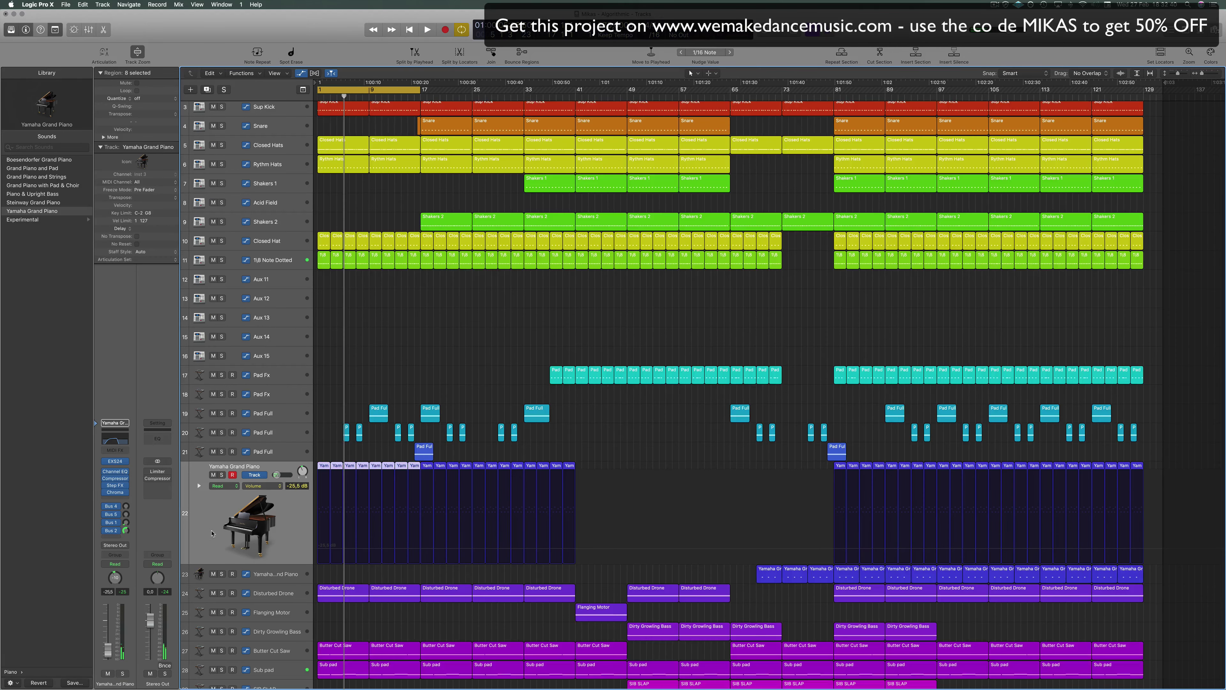
click(222, 593)
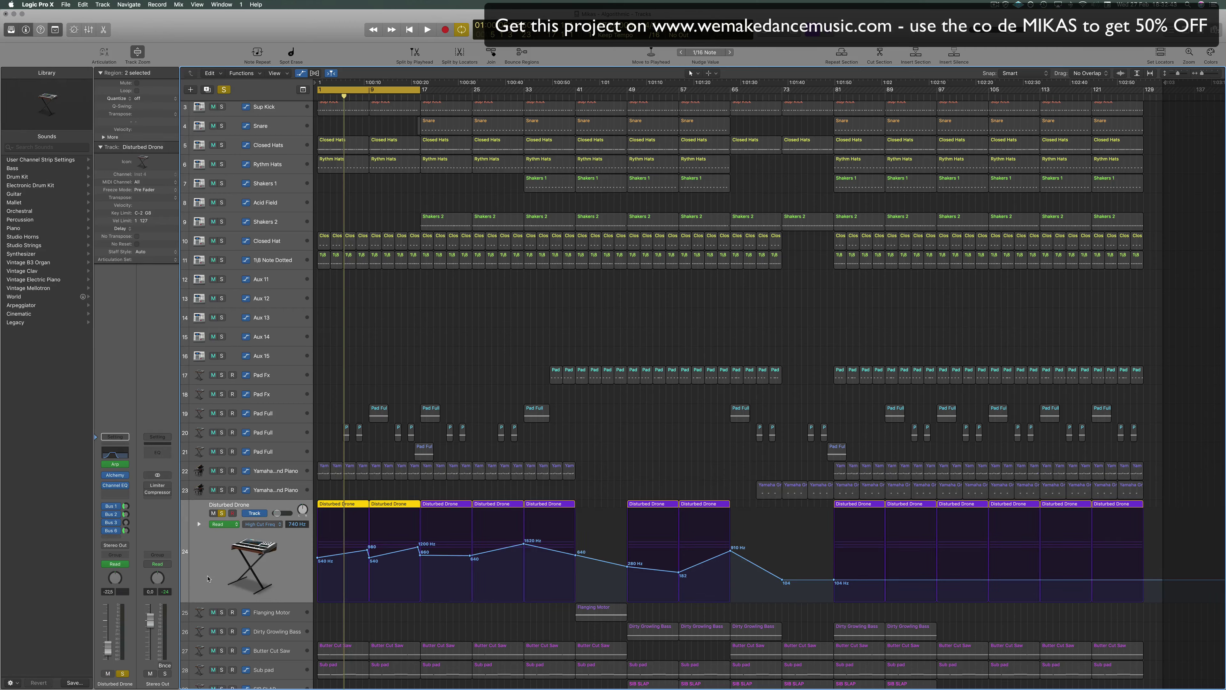
key(space)
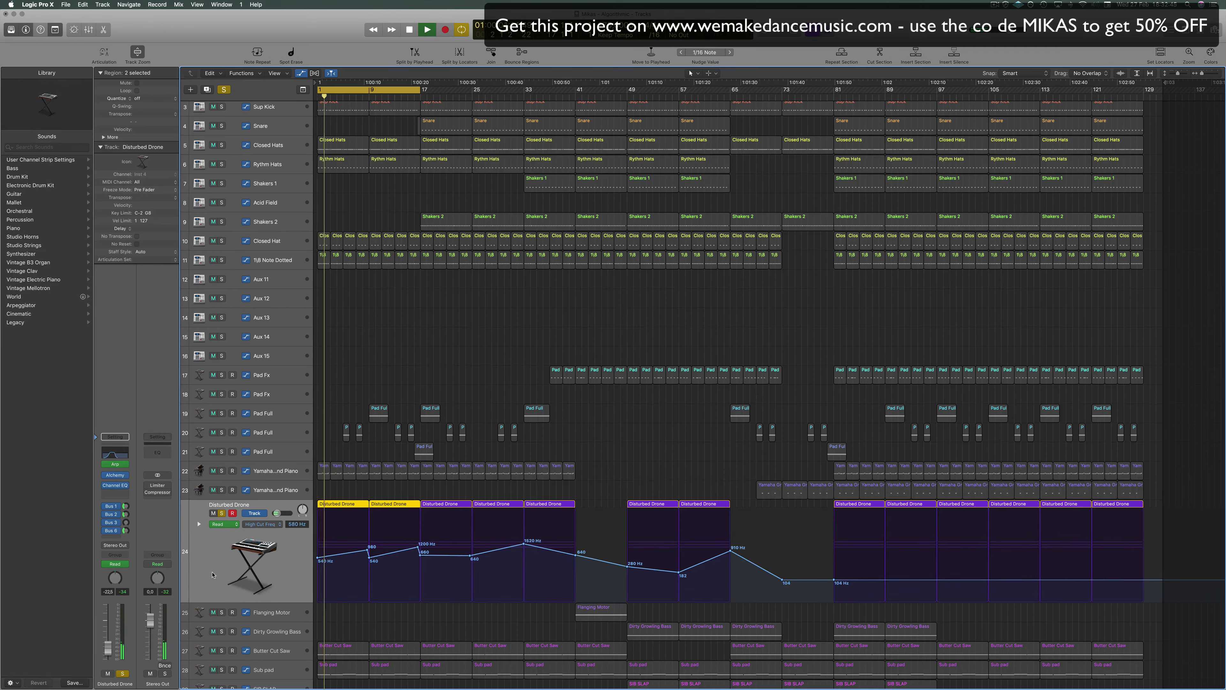
Add Yamaha Grand Piano track 22 and Butter Cut Saw to the soloed tracks, select Butter Cut Saw and return to the song's start.
click(221, 471)
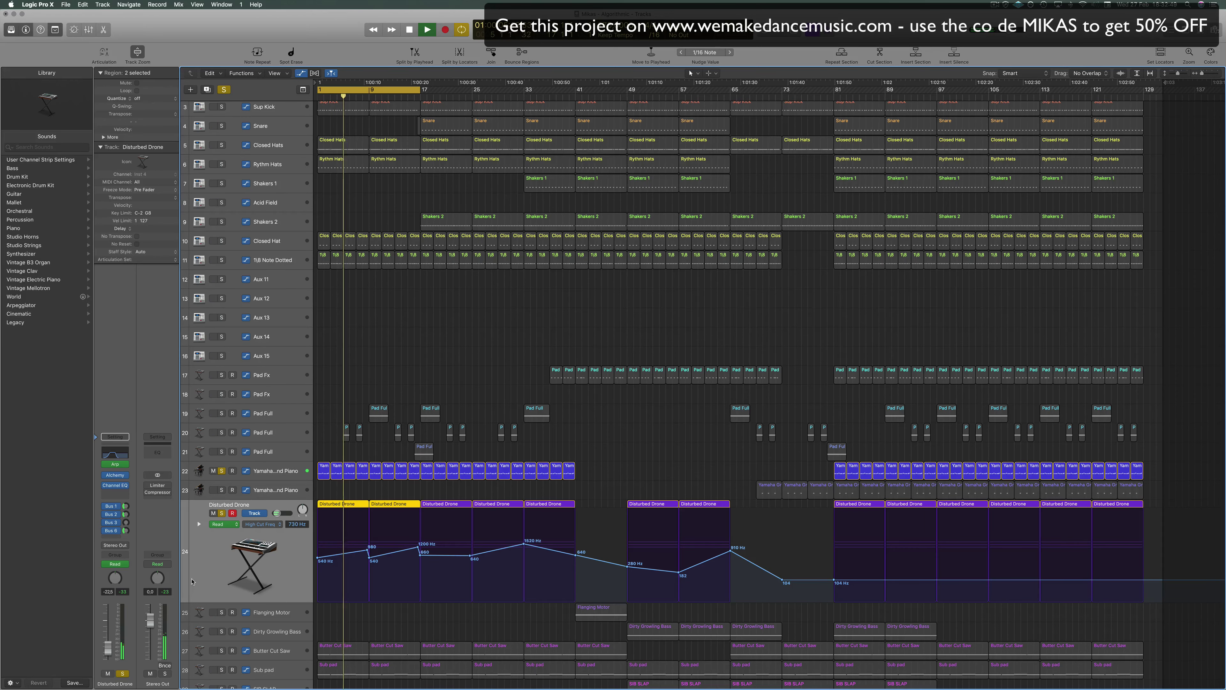
scroll(194, 580, down, 1)
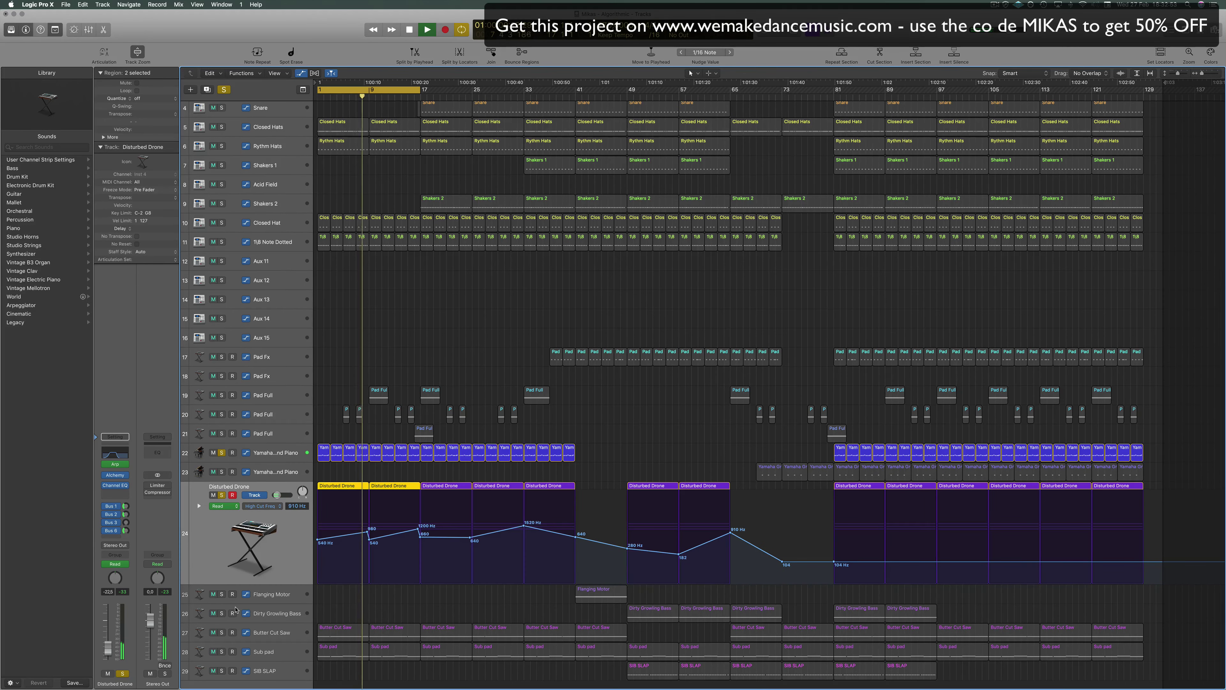
click(222, 632)
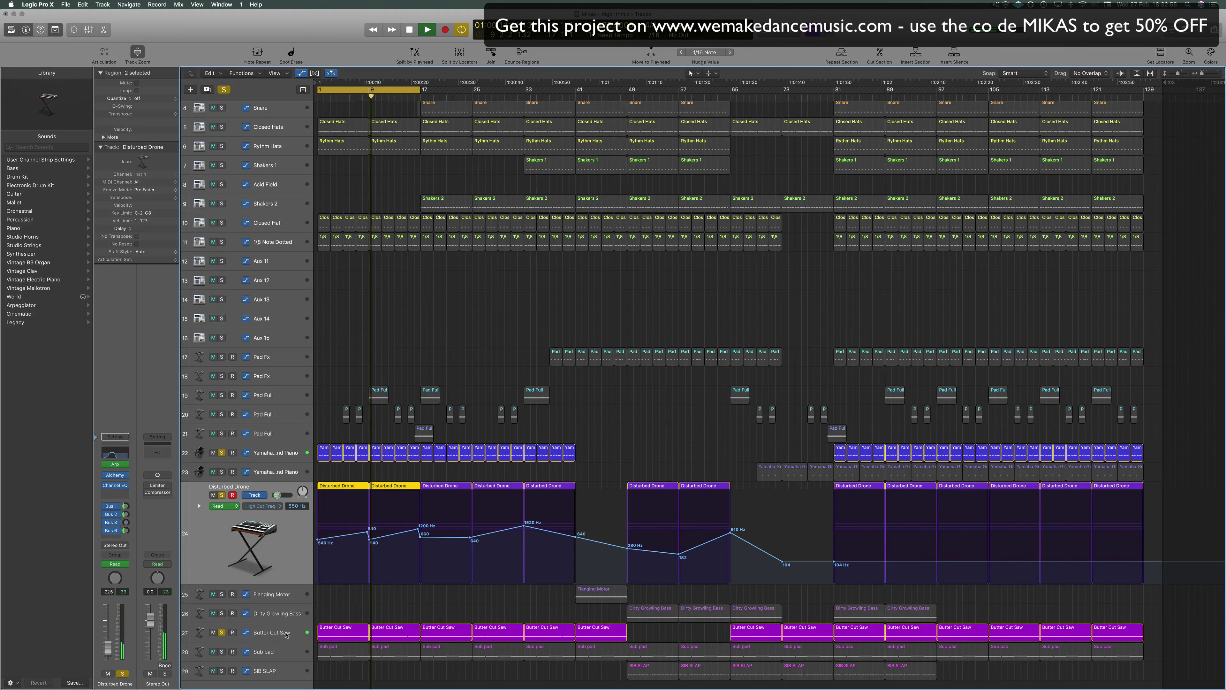
key(space)
click(289, 635)
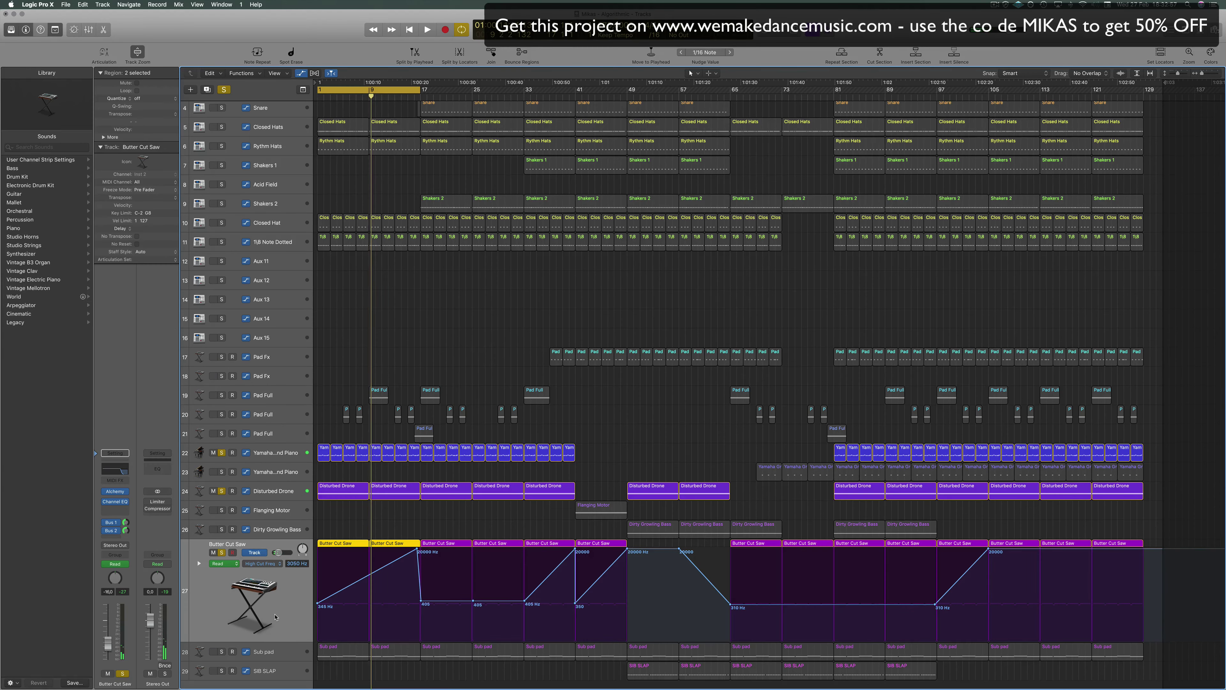
key(Return)
key(space)
click(351, 534)
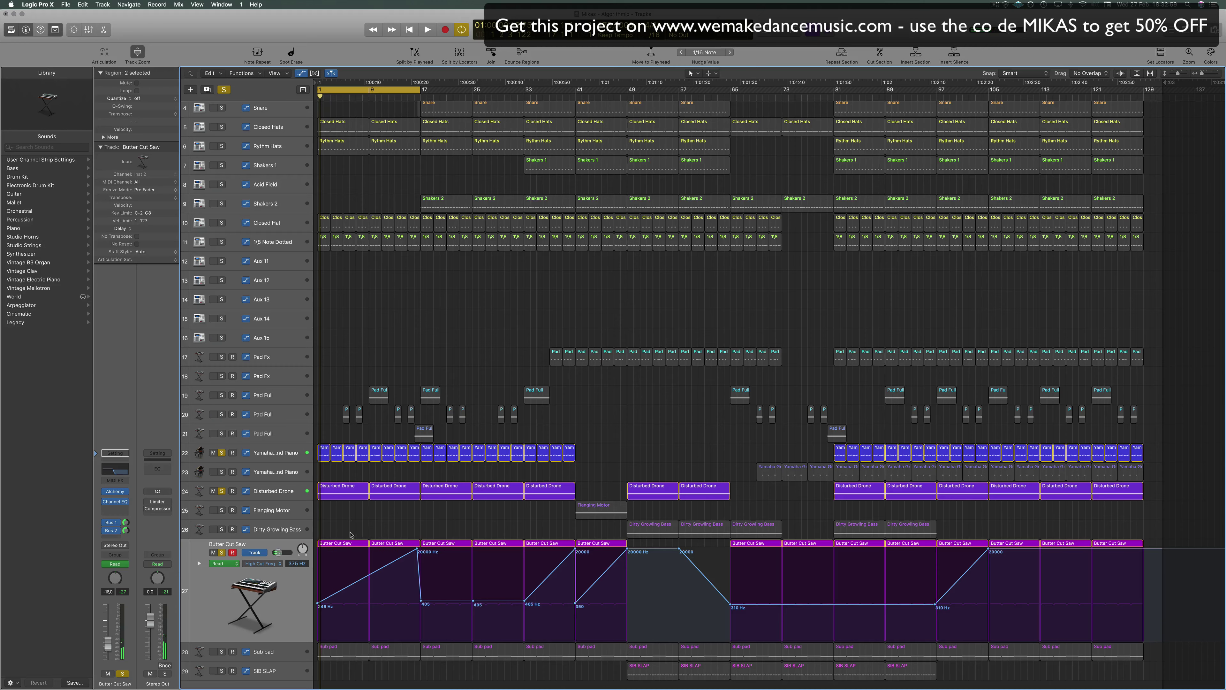
Open the first Butter Cut Saw region in the Piano Roll and extend its first note back to the region's start.
click(341, 545)
double_click(342, 545)
scroll(330, 586, down, 2)
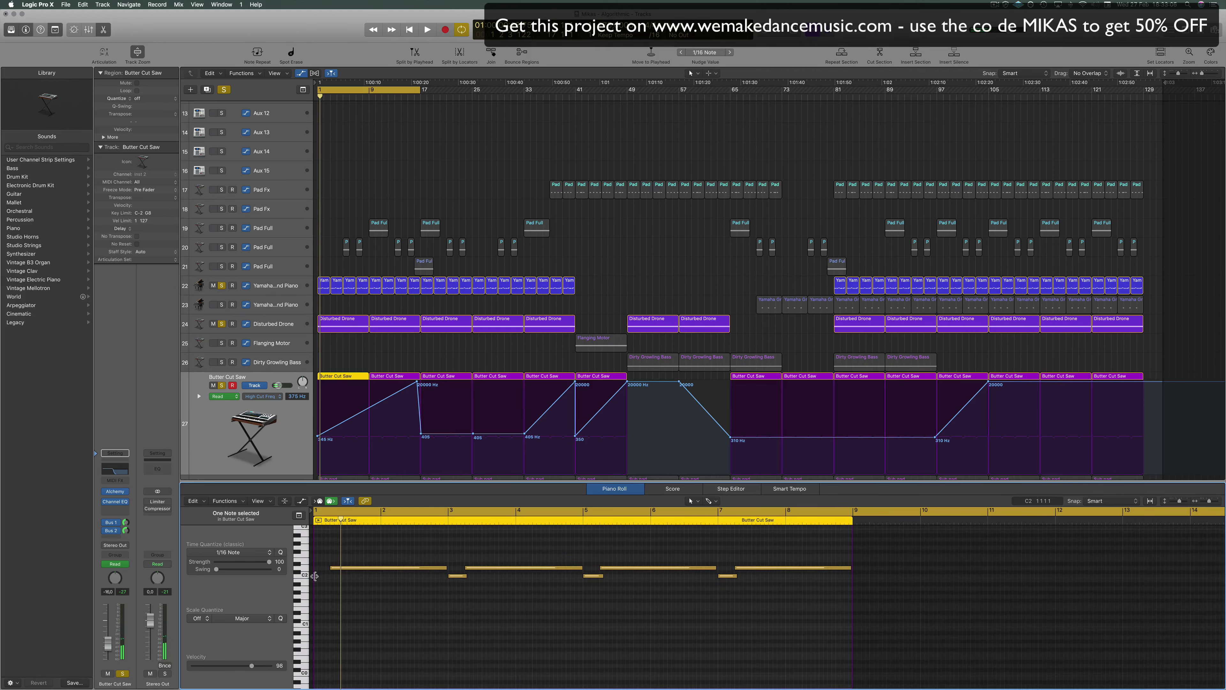
drag(333, 569, 314, 570)
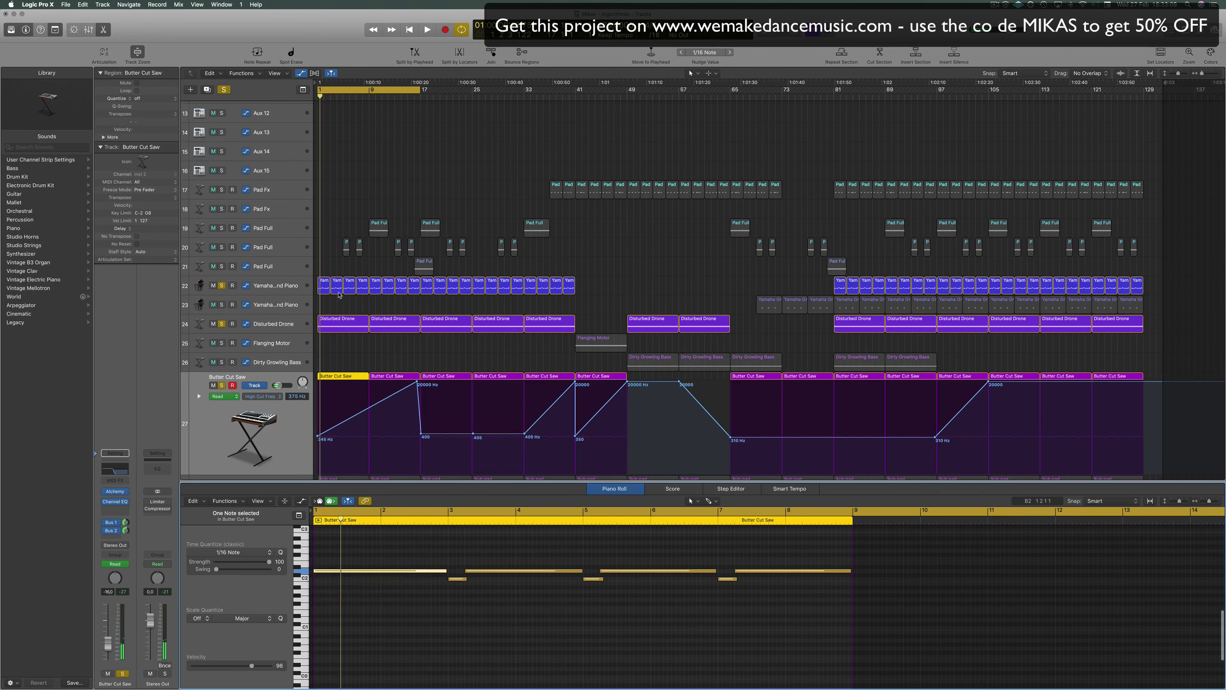
click(327, 229)
Play the soloed piano, drone and Butter Cut Saw tracks to hear the edited opening note, and stop.
key(space)
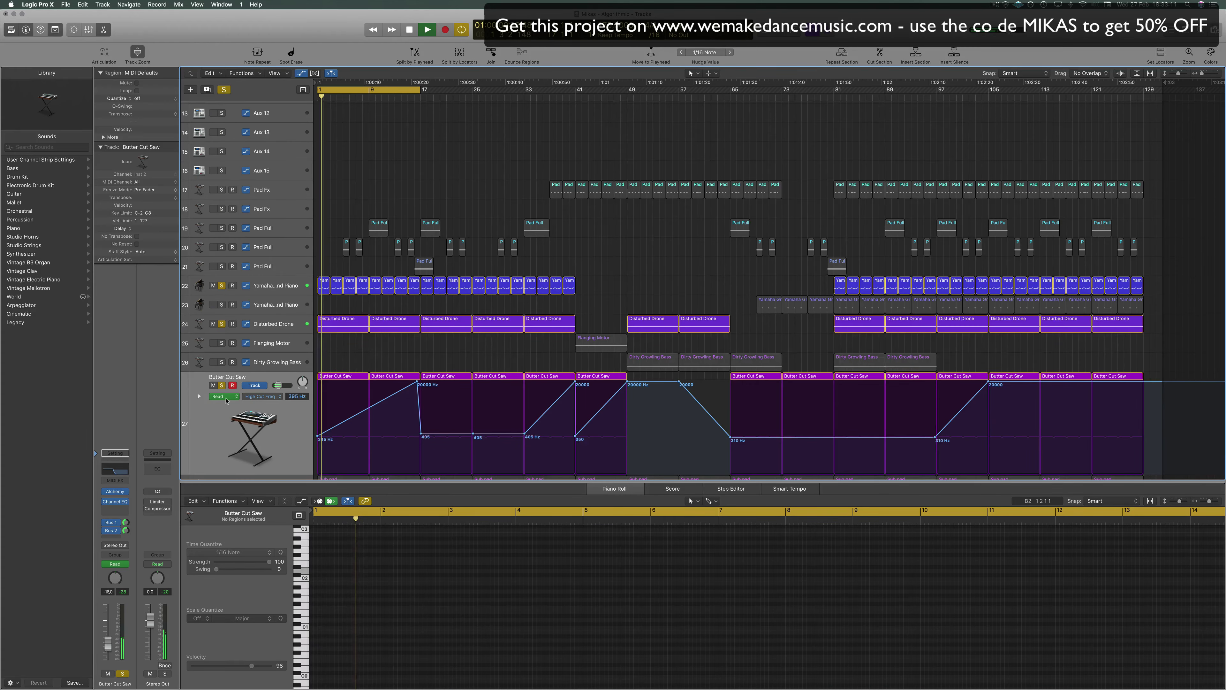
scroll(227, 400, down, 3)
scroll(227, 400, down, 1)
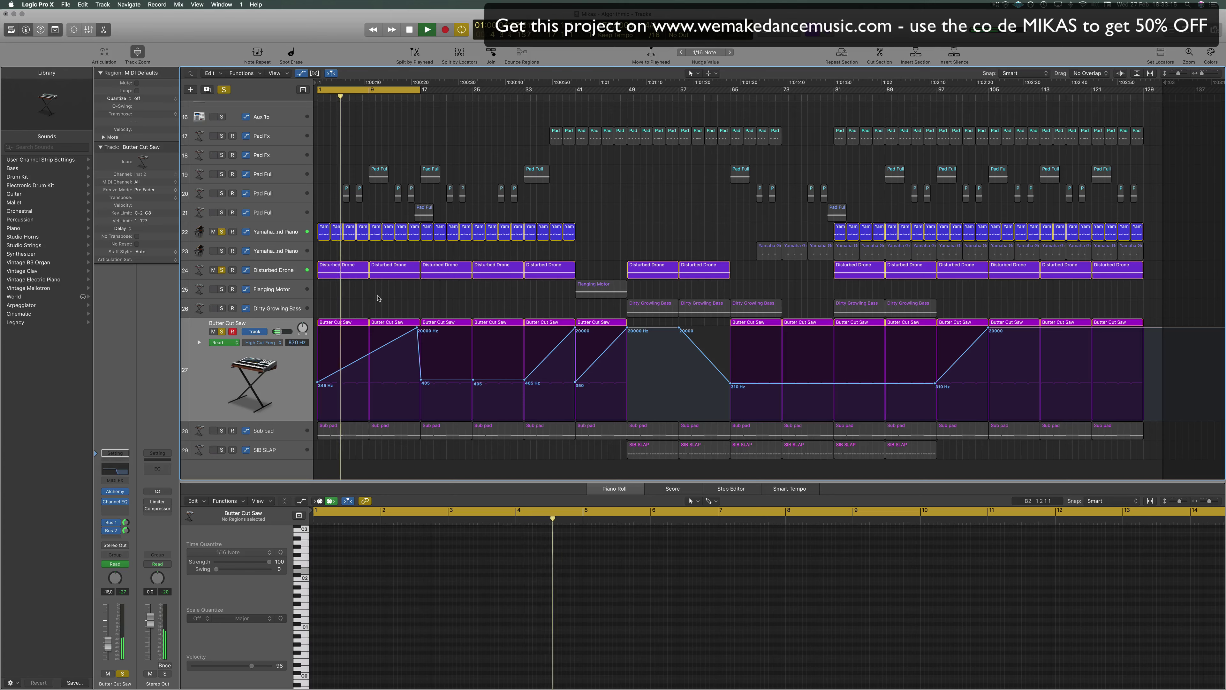
key(space)
In the first Butter Cut Saw region, delete all notes after the first and stretch that note to the region's end at bar 9.
click(349, 322)
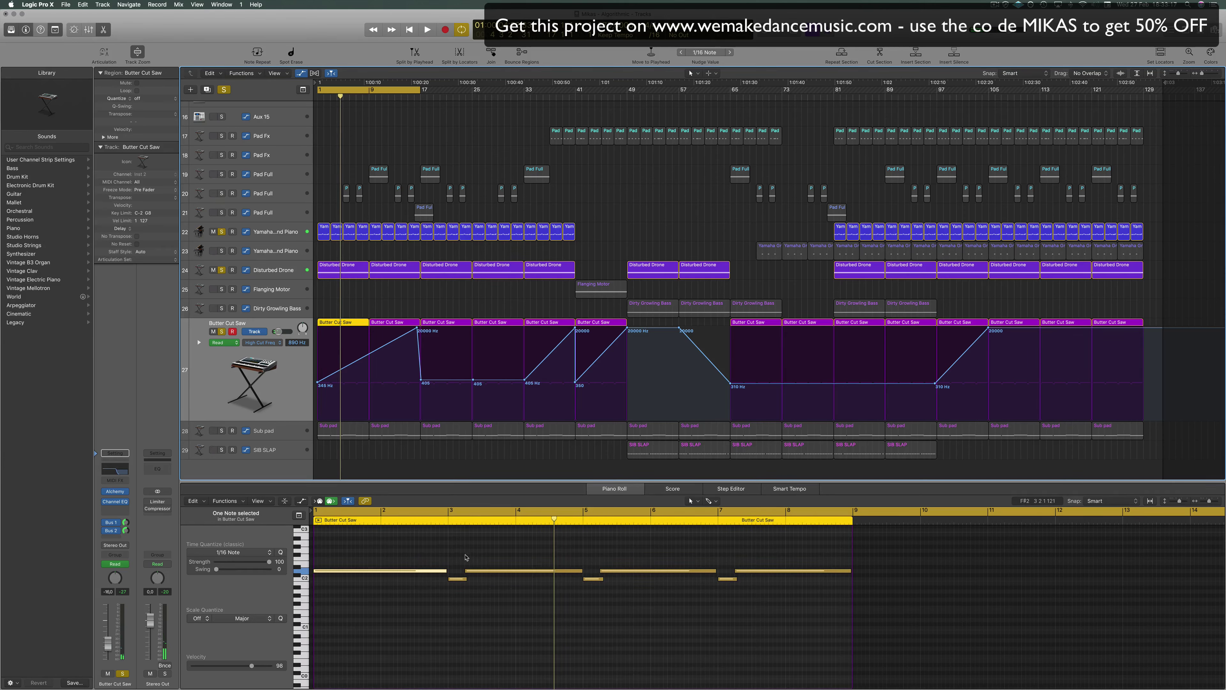
drag(463, 559, 862, 603)
key(Delete)
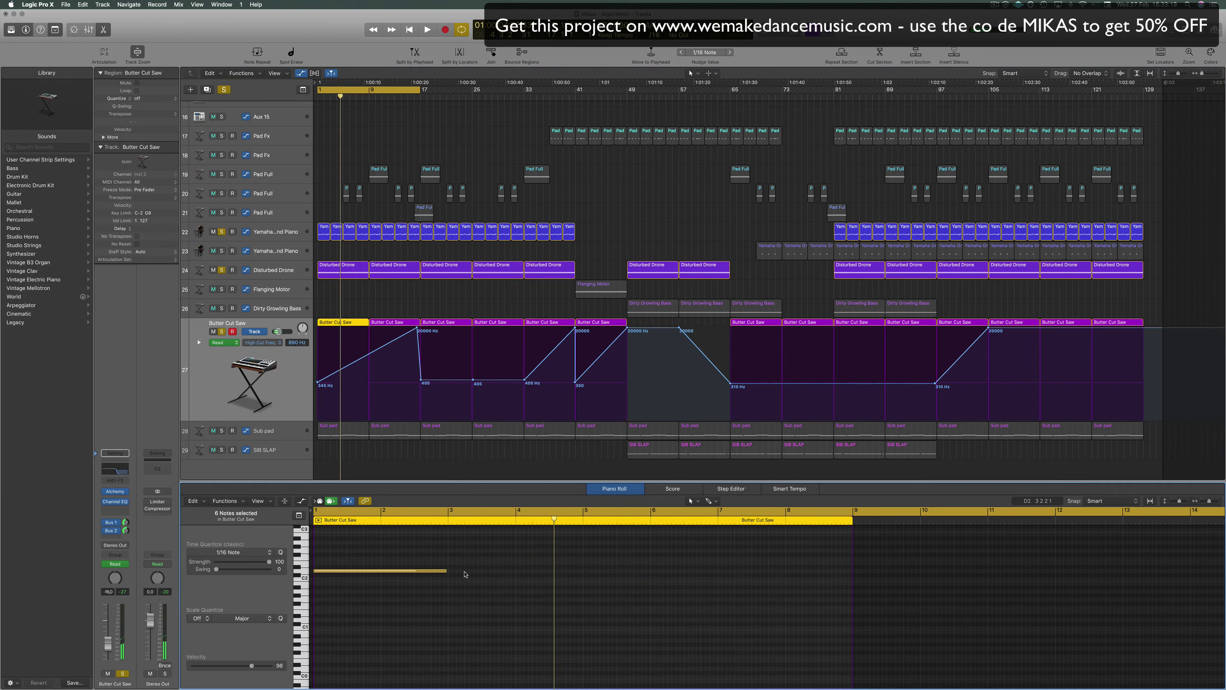
drag(447, 570, 849, 570)
Play the sustained Butter Cut Saw note, show the track's Alchemy instrument clear of the track list, and stop playback.
key(space)
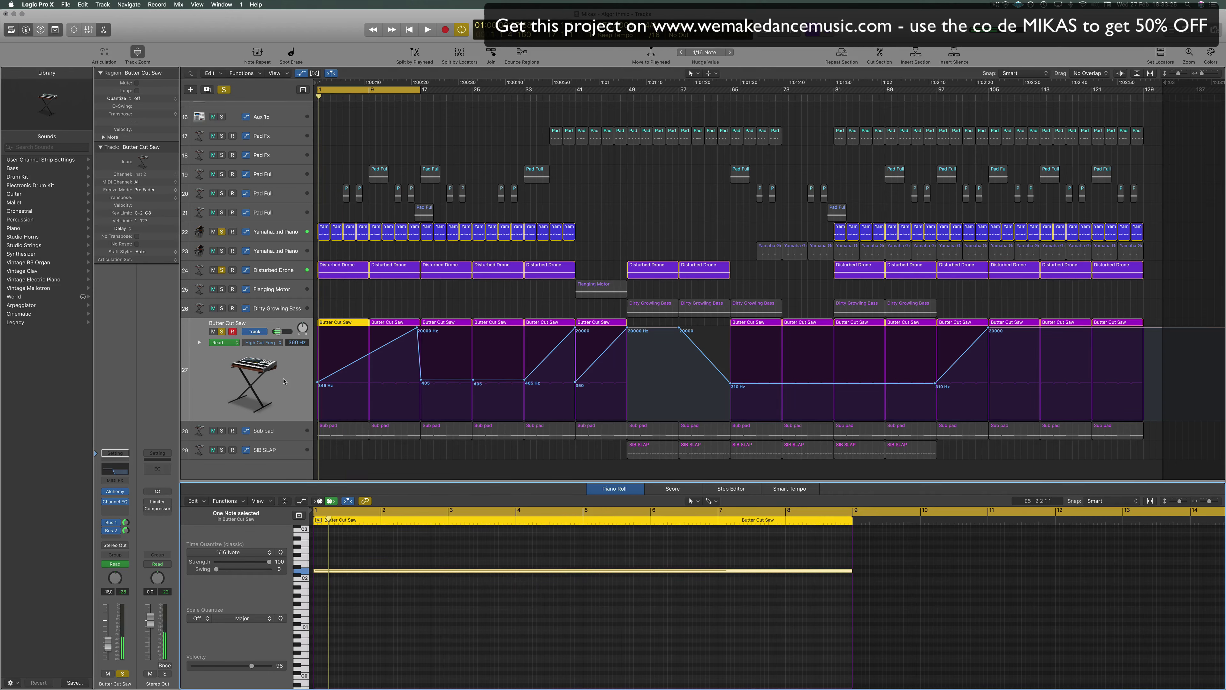
click(280, 389)
key(space)
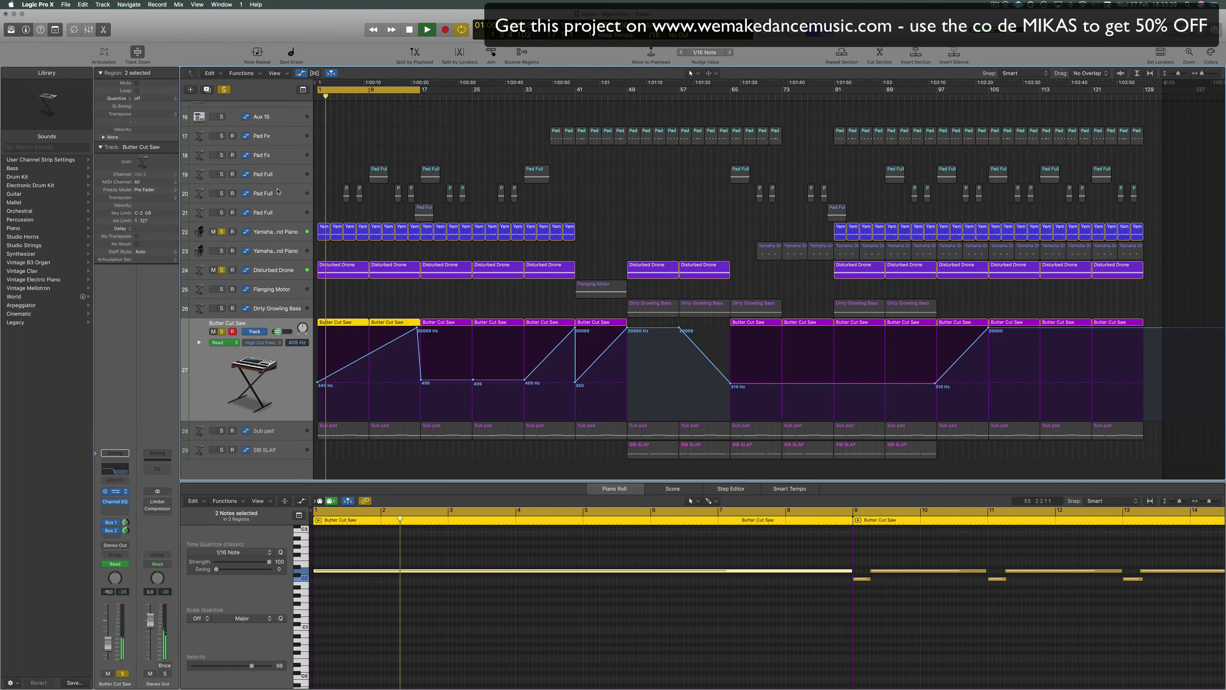
drag(357, 15, 966, 32)
key(space)
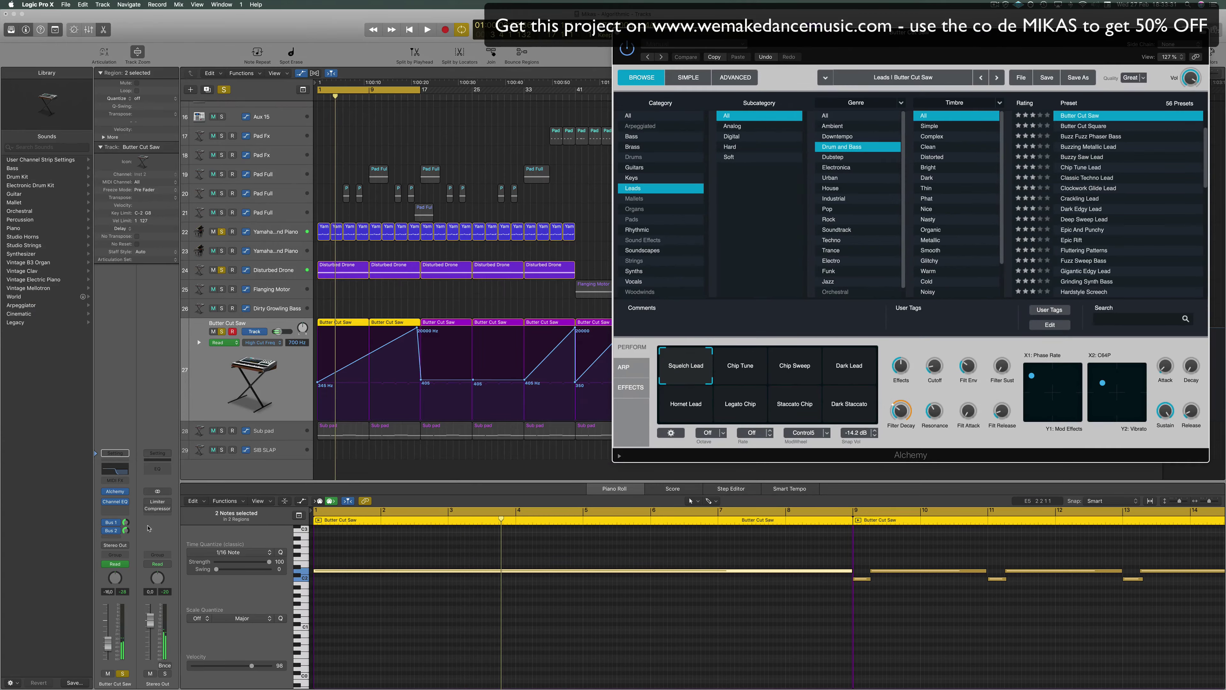
Open the Butter Cut Saw track's Channel EQ and move its window clear of the automation lane's beginning.
click(115, 473)
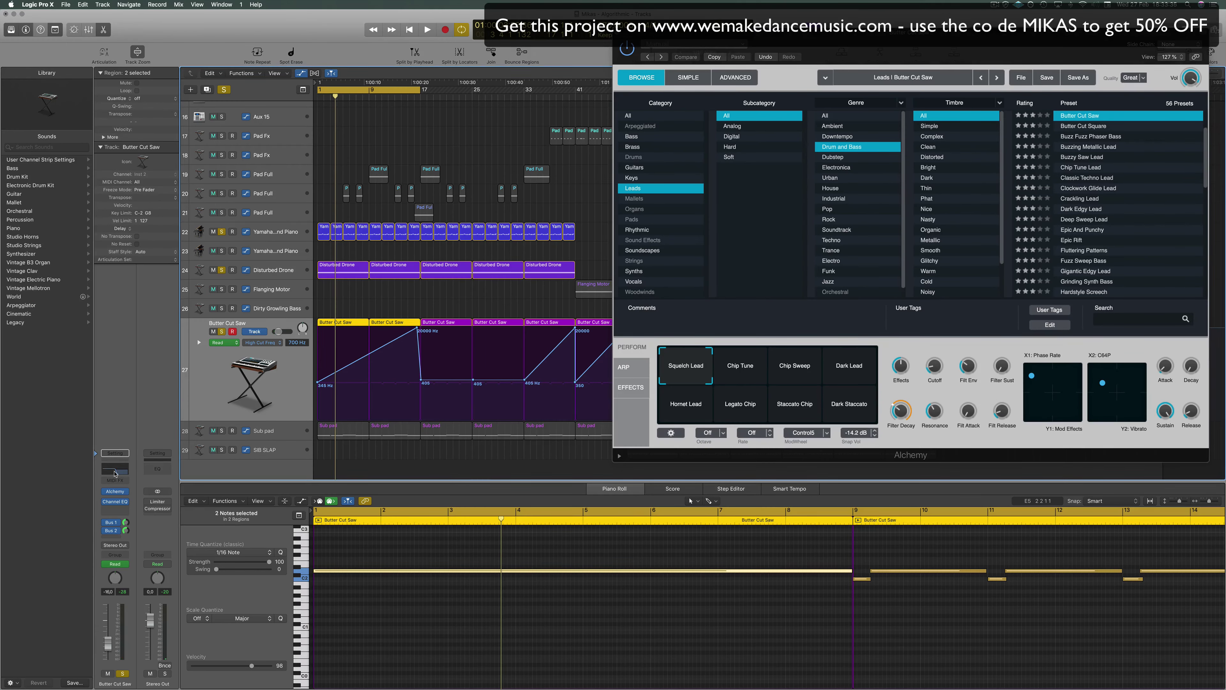
click(115, 472)
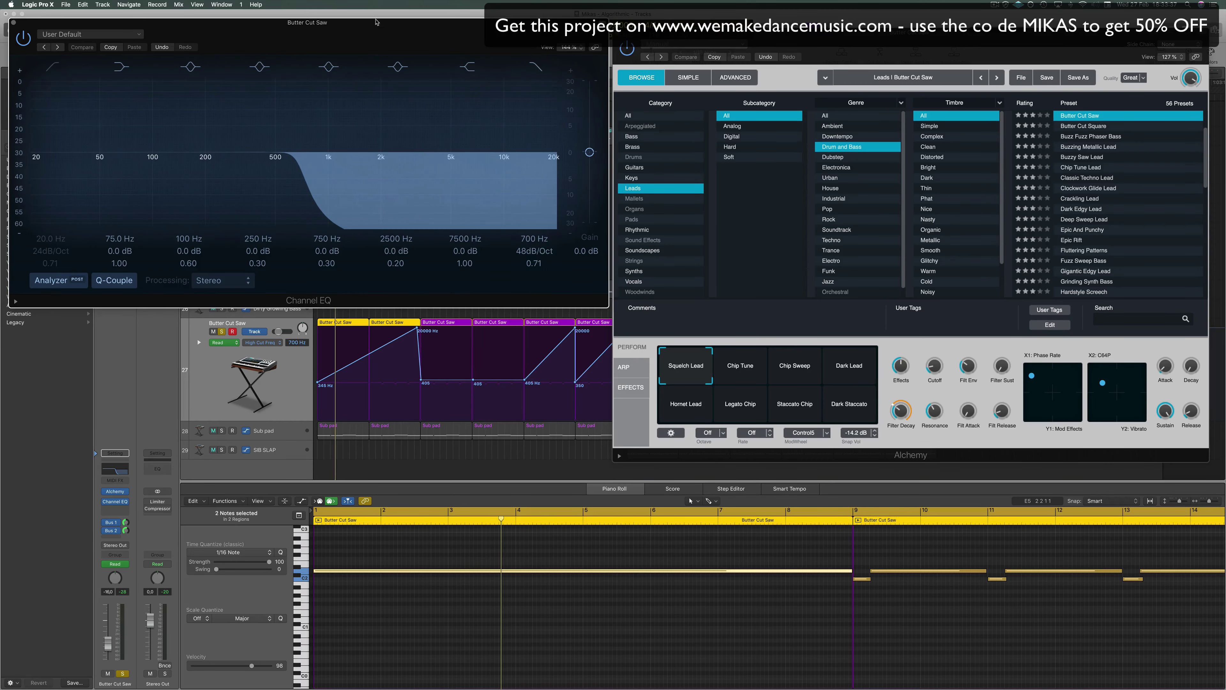
drag(377, 22, 910, 176)
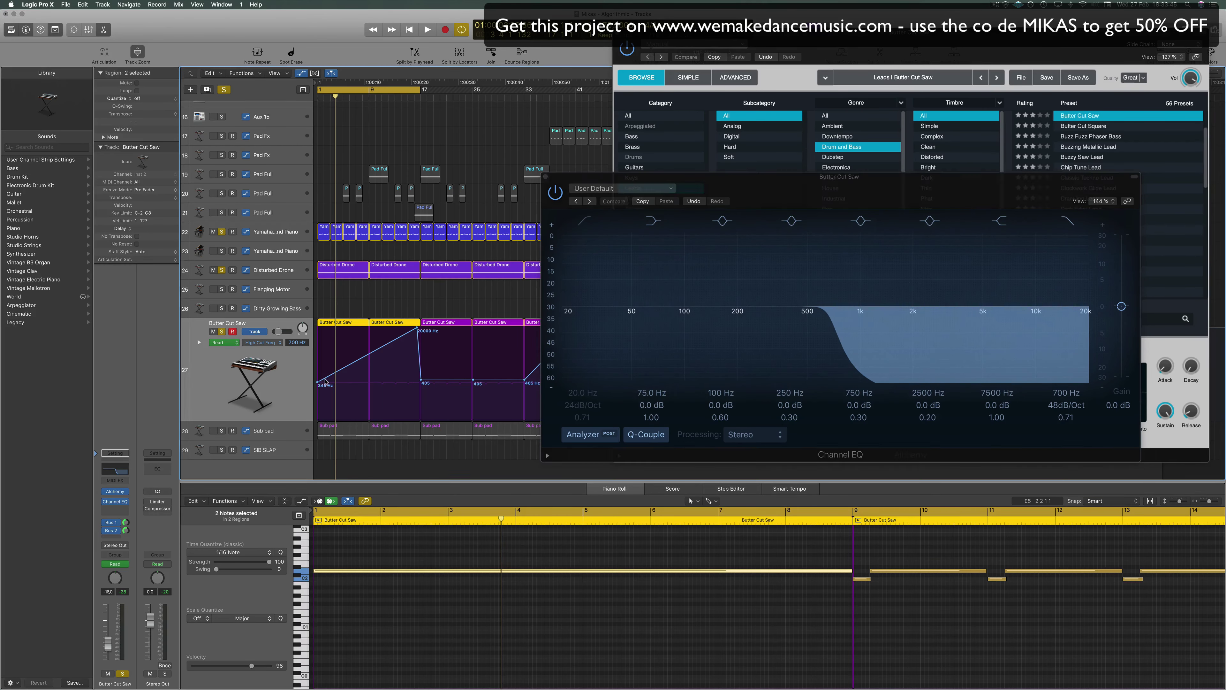
Raise the first High Cut Frequency automation point on Butter Cut Saw to 20000 Hz, play the unfiltered sound, and lower the point again.
drag(318, 381, 318, 329)
key(space)
key(space)
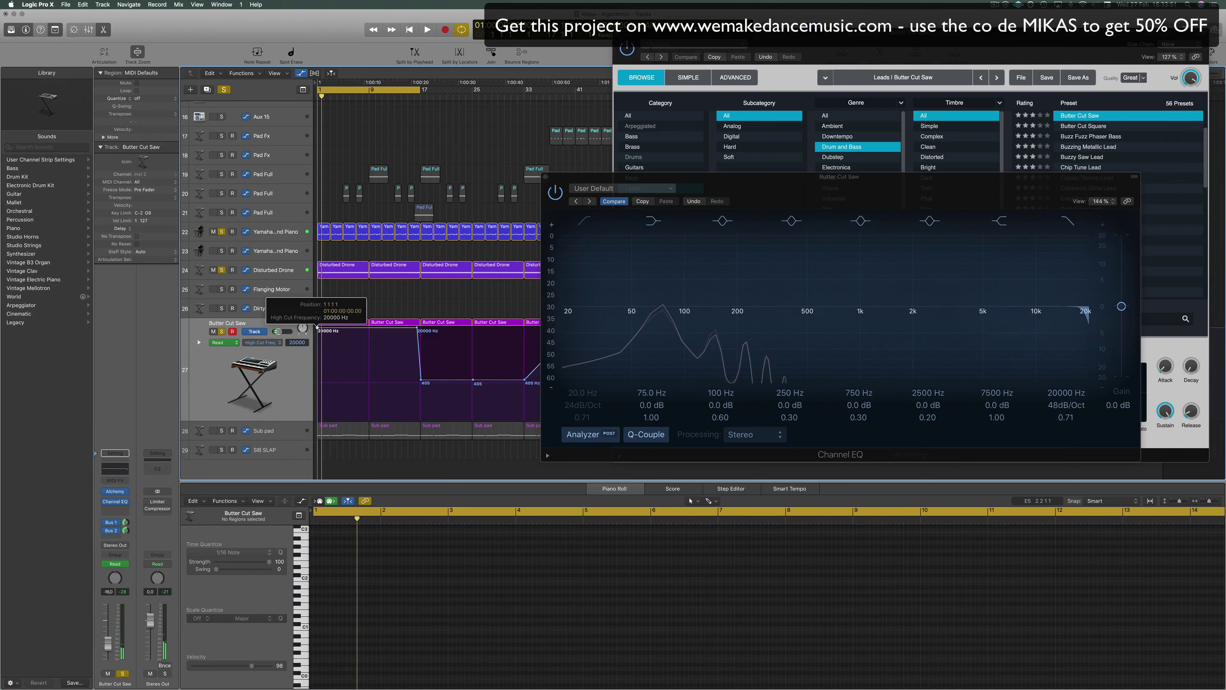
key(space)
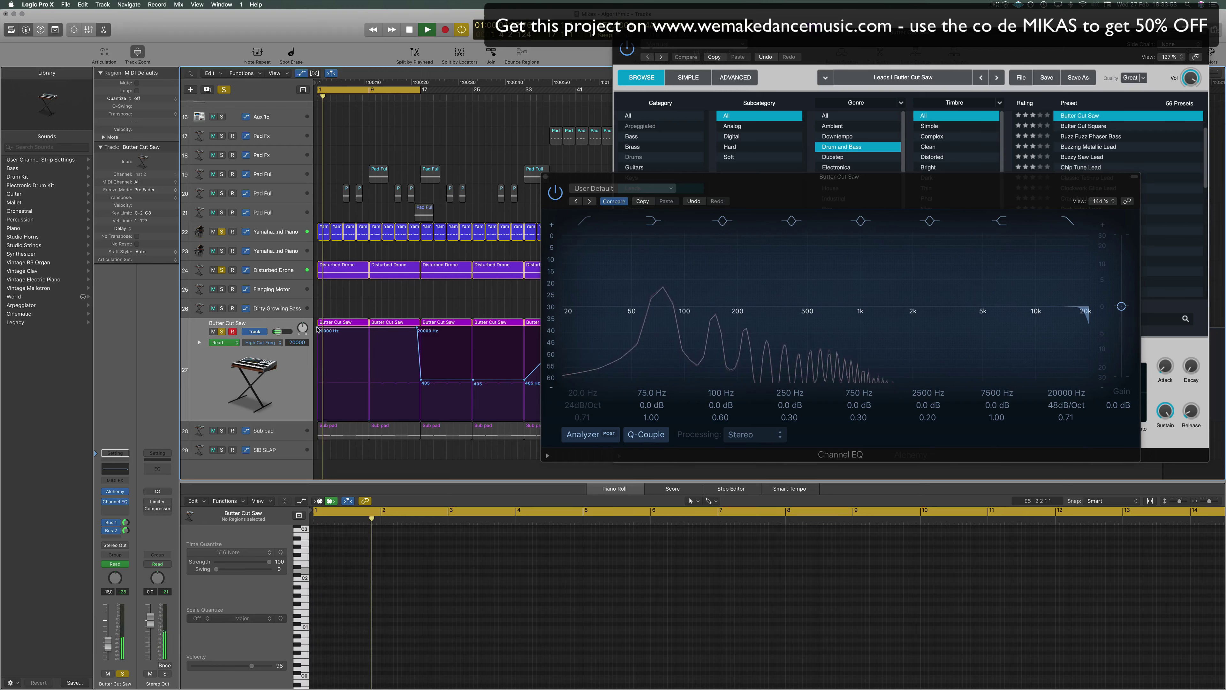
key(space)
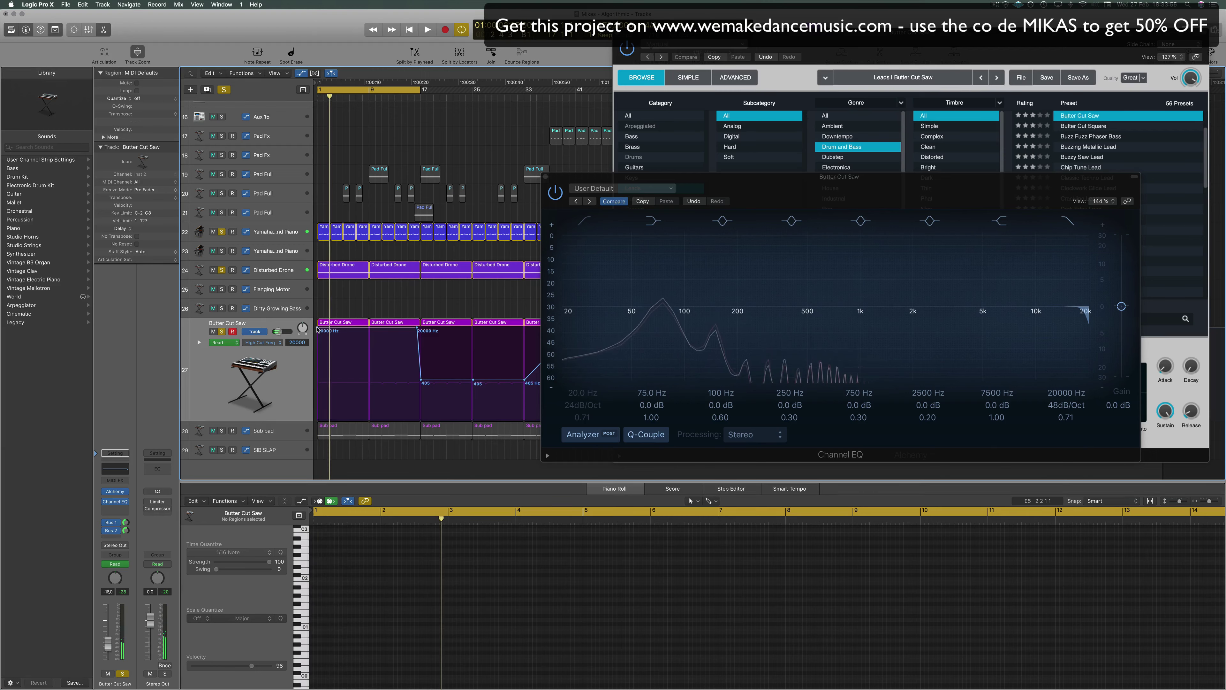
drag(317, 330, 318, 384)
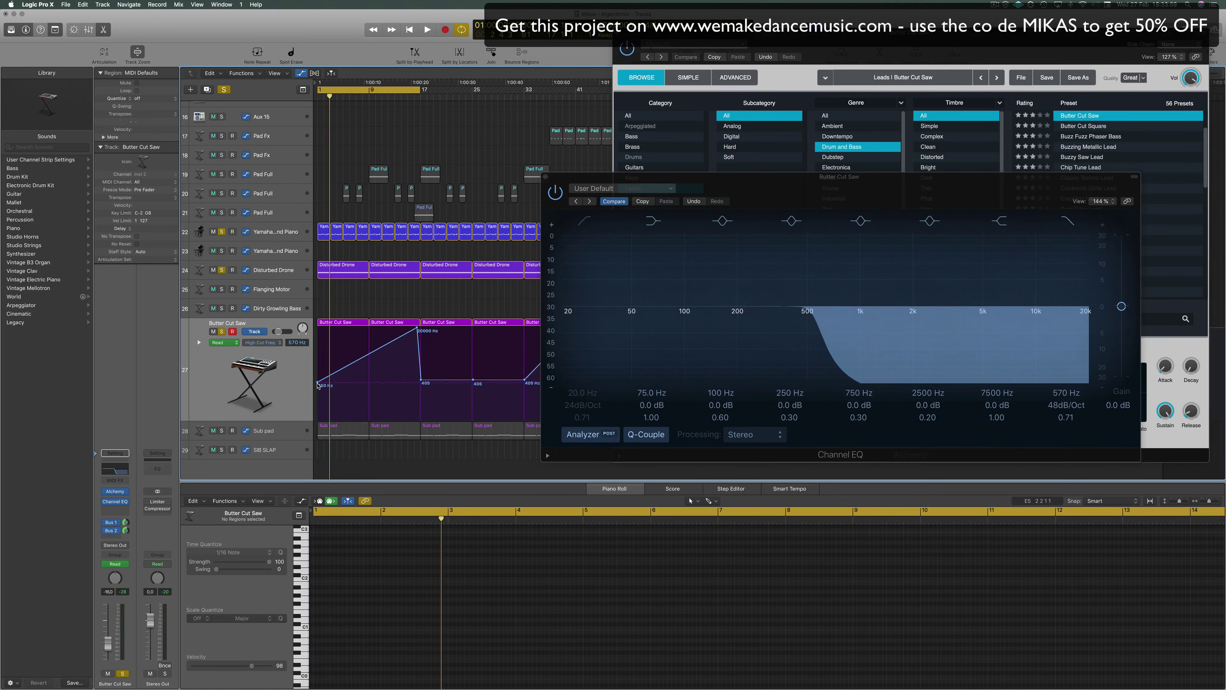
Play the filtered Butter Cut Saw from the start, close the Channel EQ window and stop playback.
key(space)
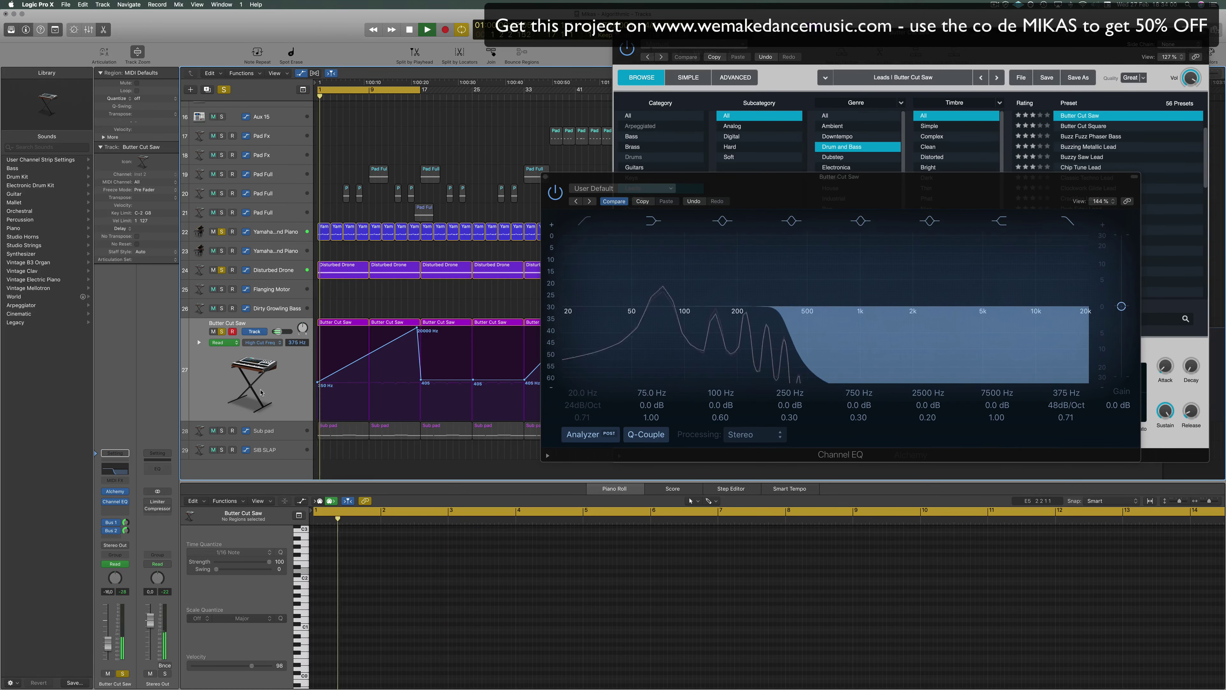
click(544, 177)
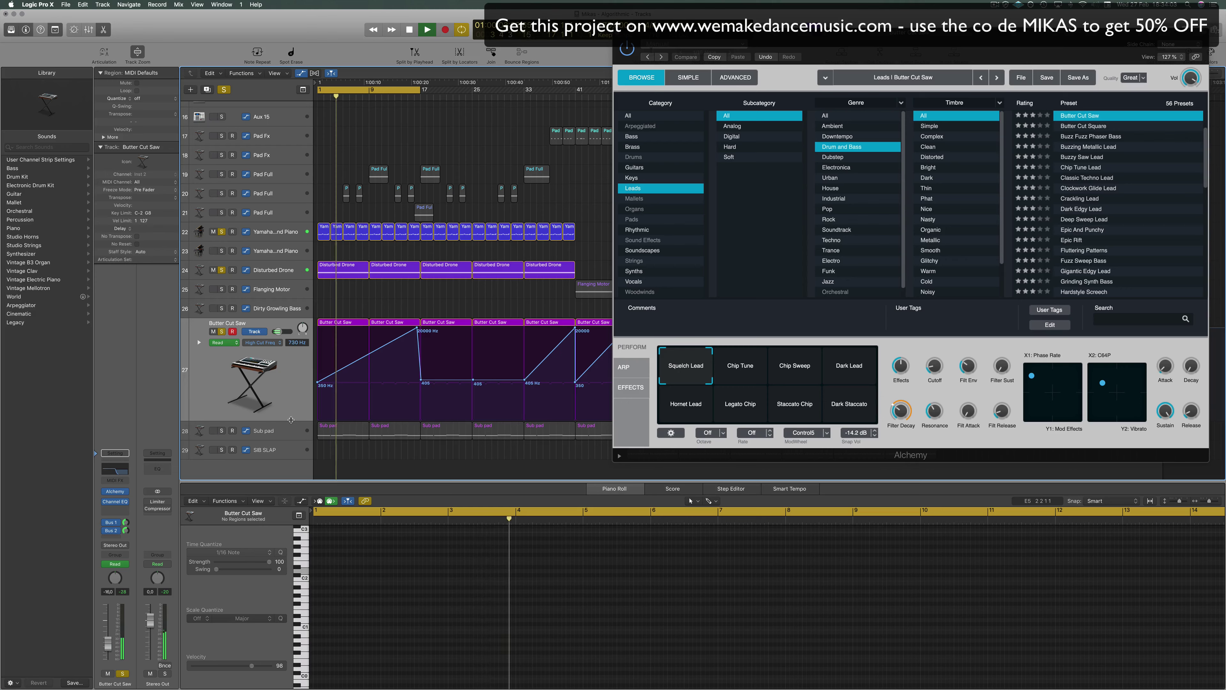
key(space)
Select and solo the Sub pad track, mute Butter Cut Saw, Yamaha Grand Piano and Disturbed Drone, and play the sub pad alone.
click(292, 431)
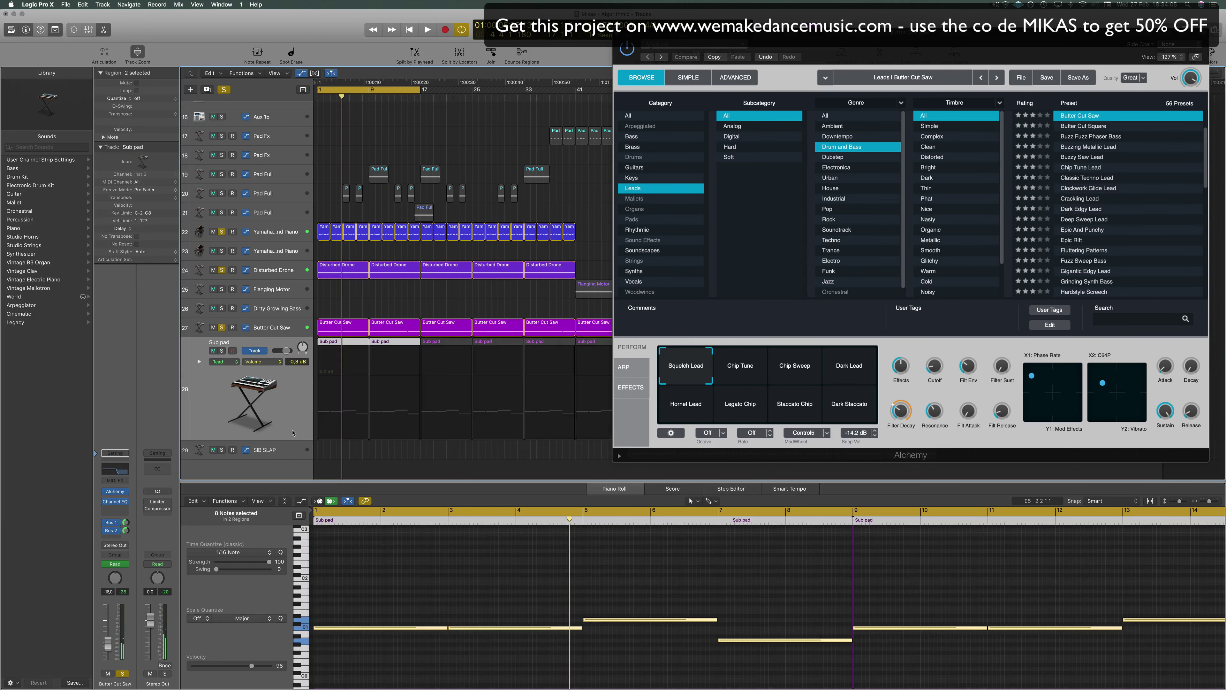
click(207, 424)
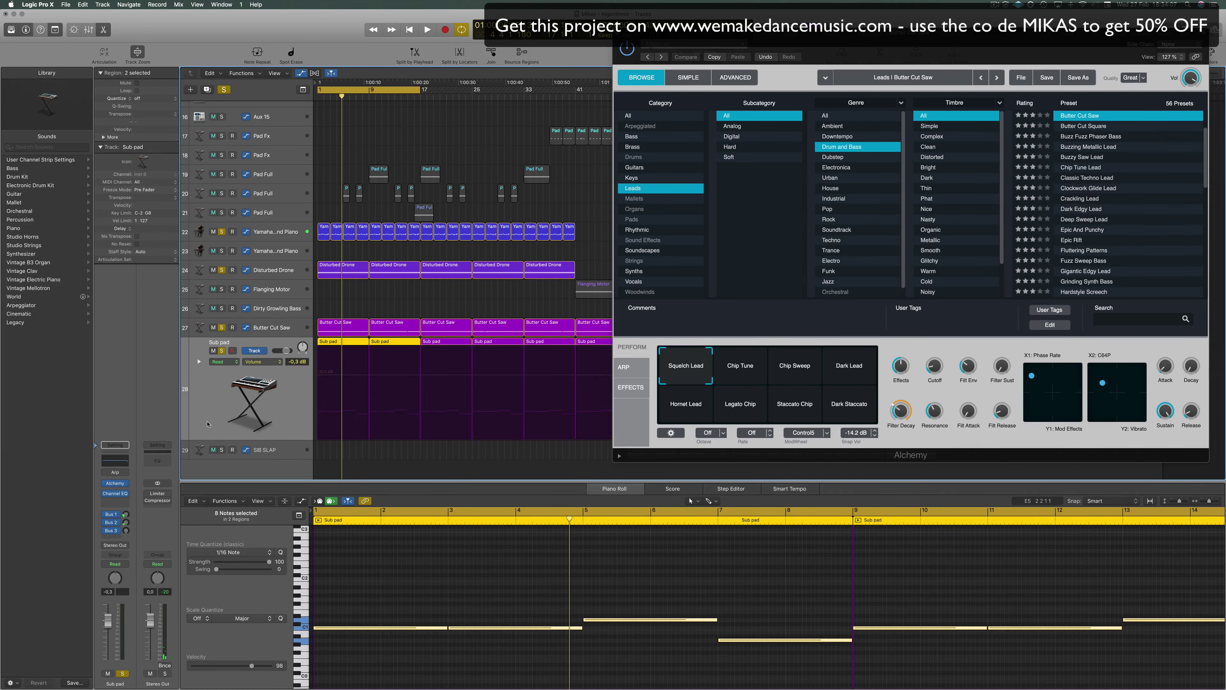
key(space)
click(213, 328)
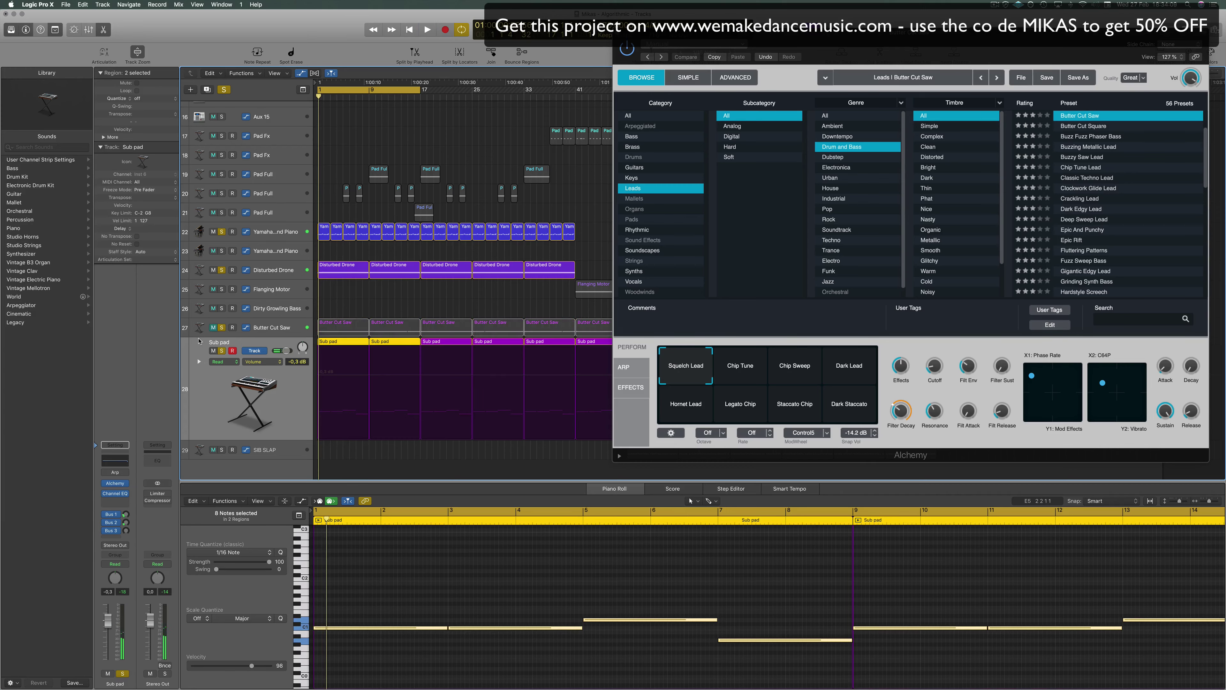
click(213, 232)
click(213, 271)
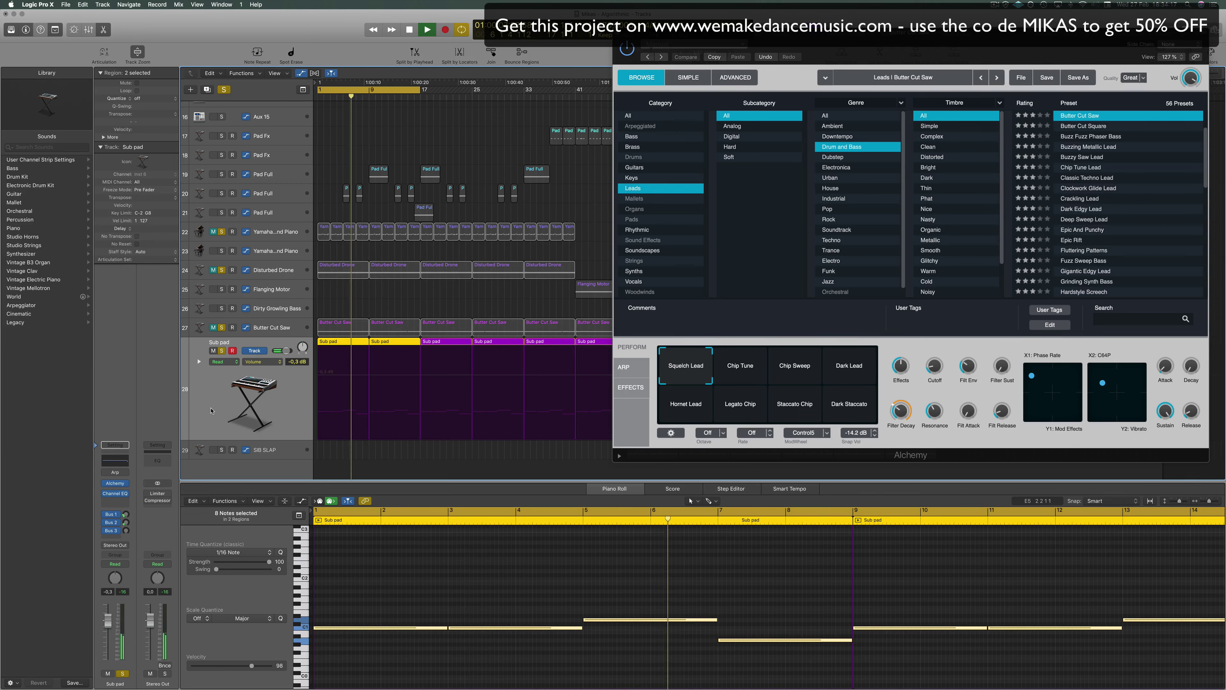
key(space)
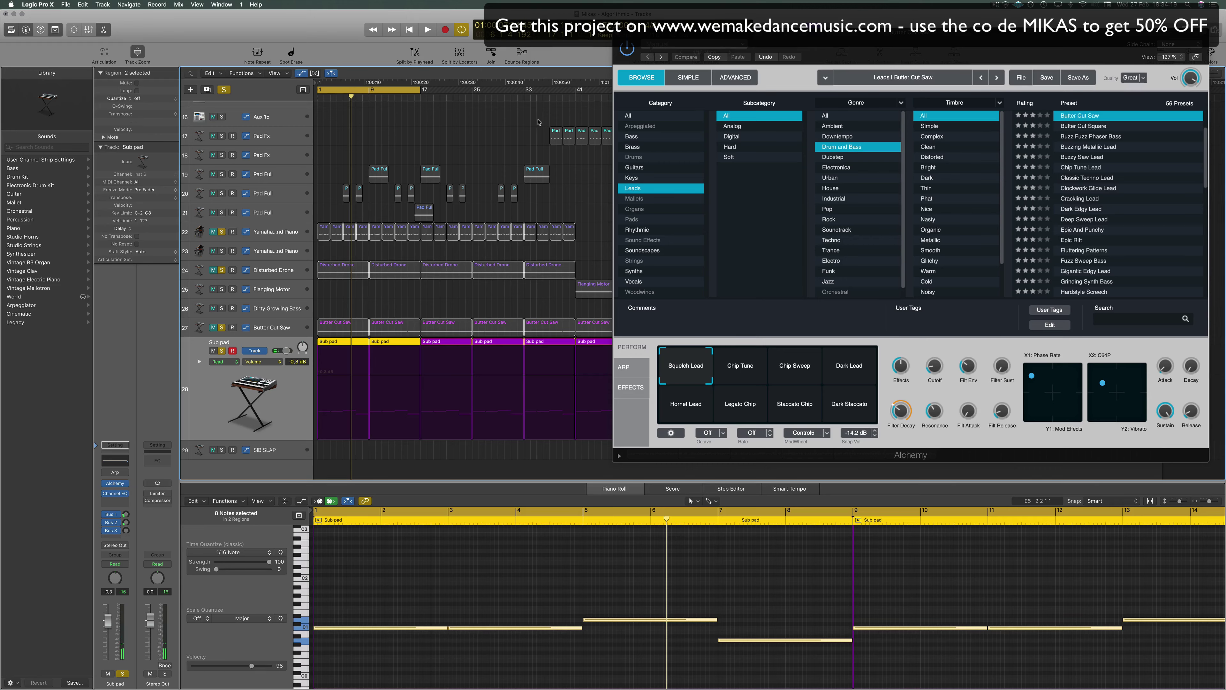
View the first Disturbed Drone region's notes, and move the last two notes of the first Sub pad region to the first two notes' pitch.
click(342, 325)
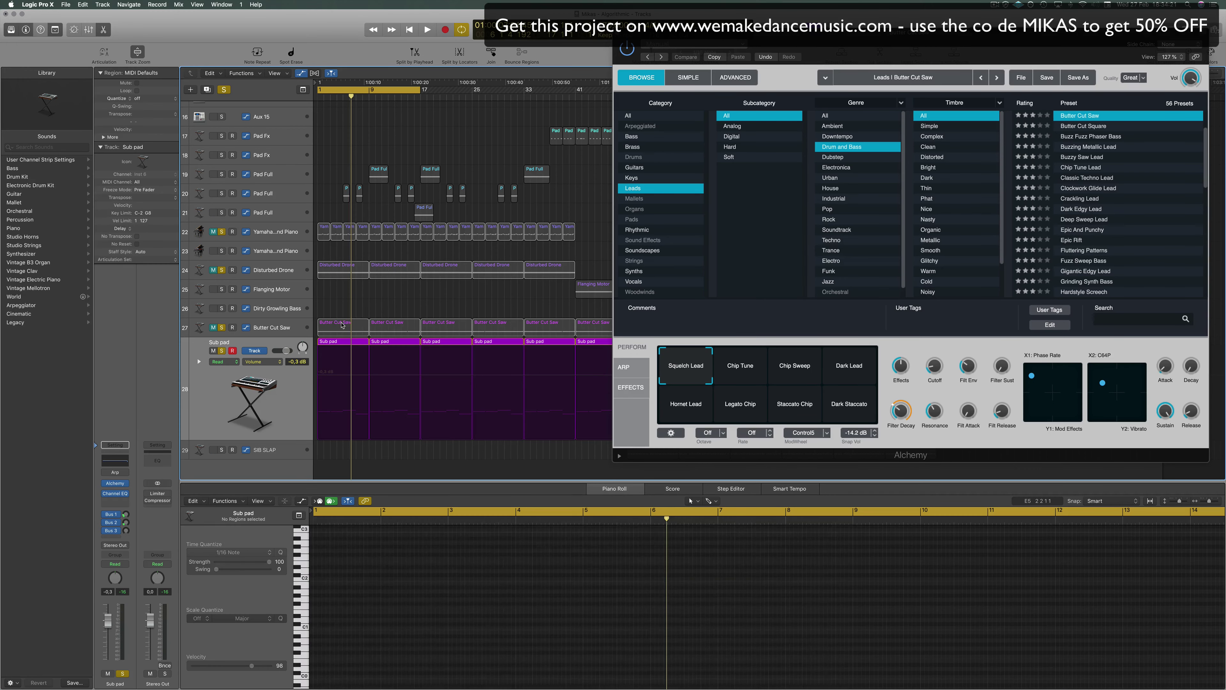
click(349, 269)
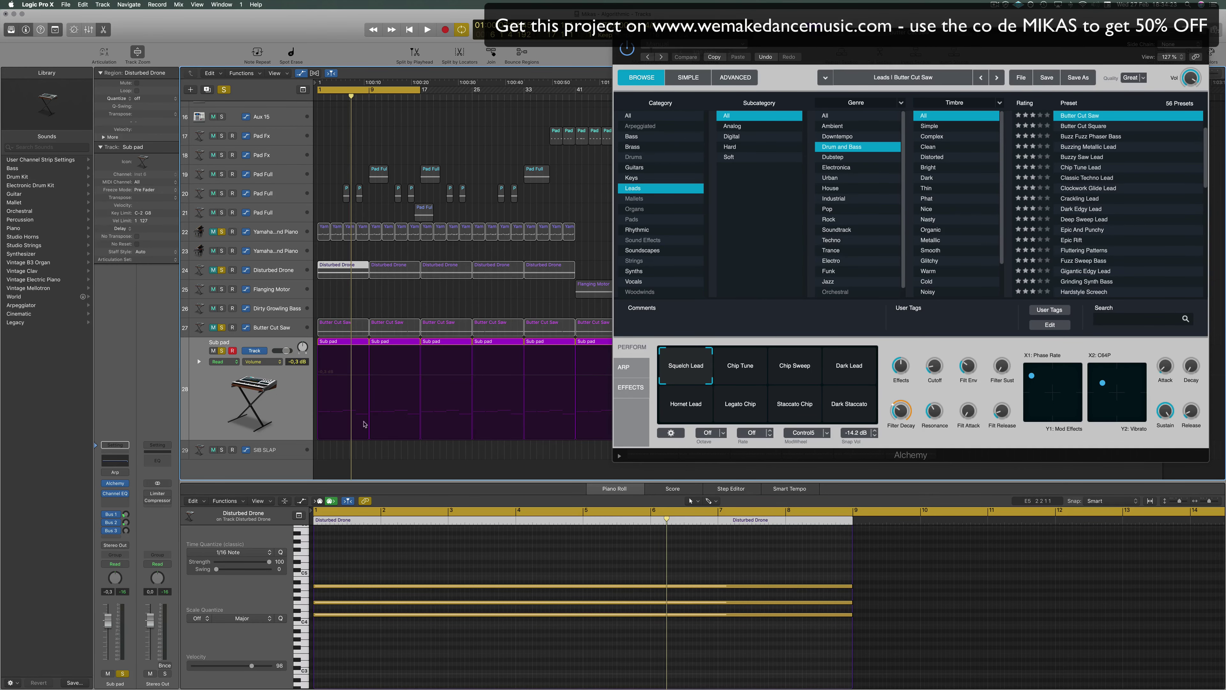
click(350, 346)
drag(607, 558, 740, 619)
key(Delete)
mouse_move(632, 584)
mouse_down()
mouse_move(349, 605)
mouse_move(623, 601)
mouse_up()
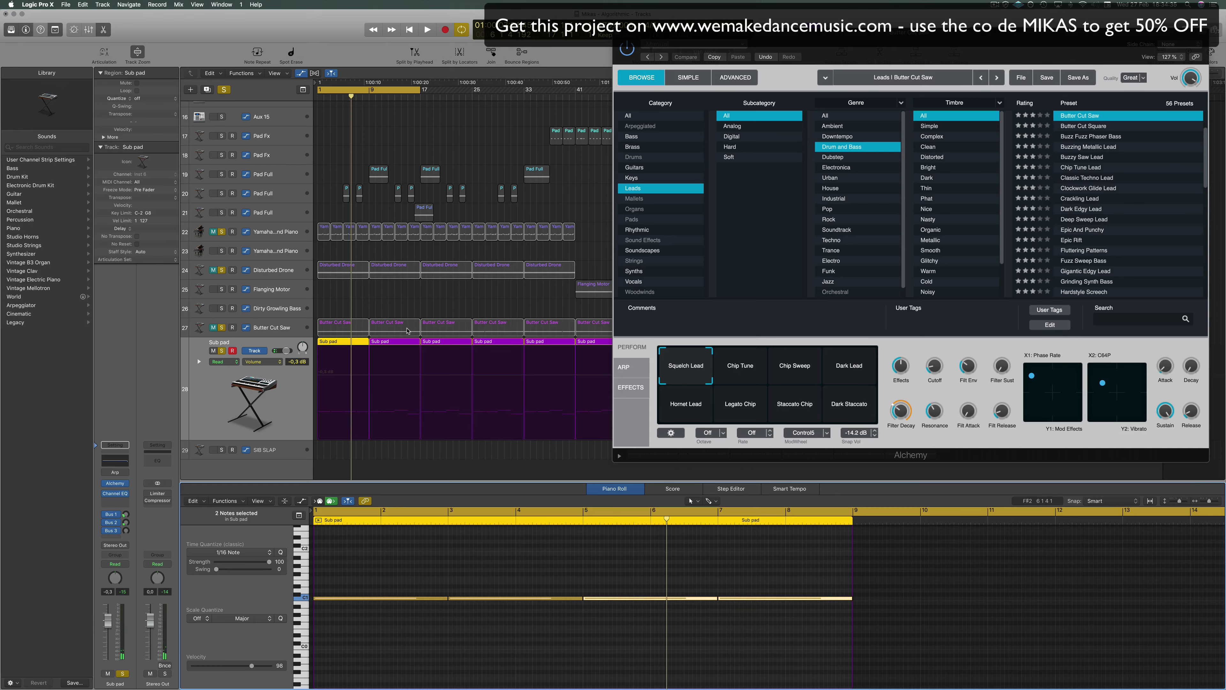
Stop playback, delete the second Sub pad region and put a copy of the first Sub pad region in its place at bar 9.
click(408, 306)
key(Return)
key(space)
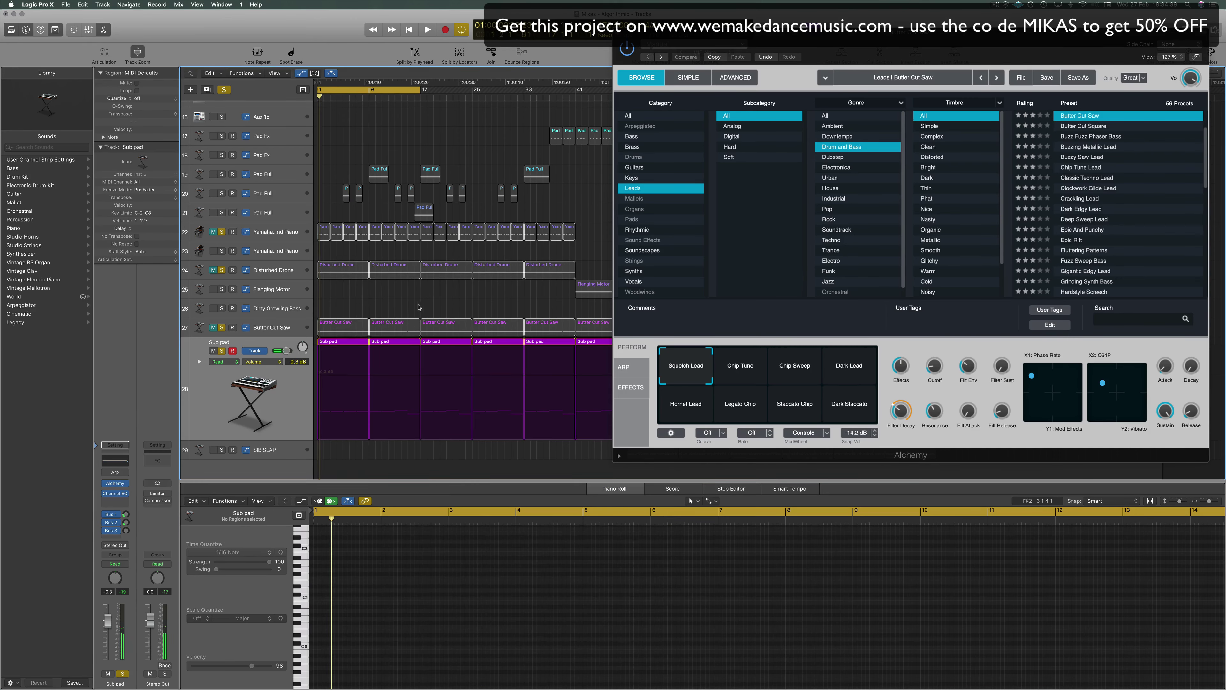
click(391, 342)
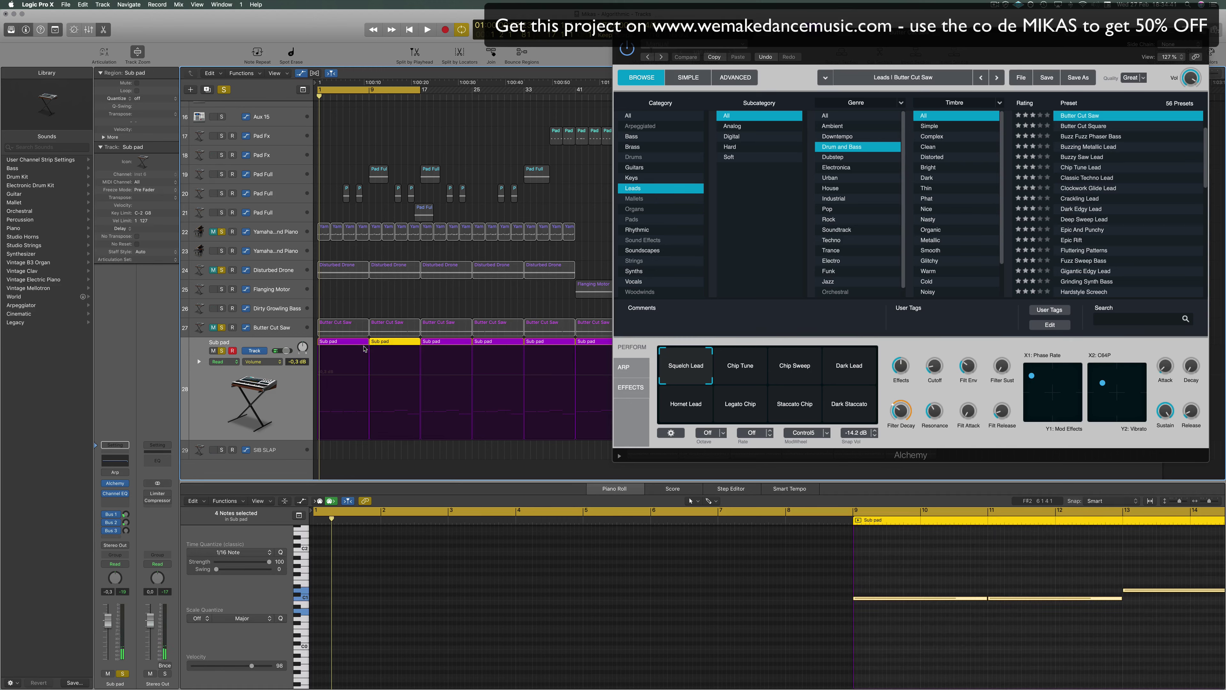
key(Delete)
click(343, 341)
drag(343, 341, 380, 344)
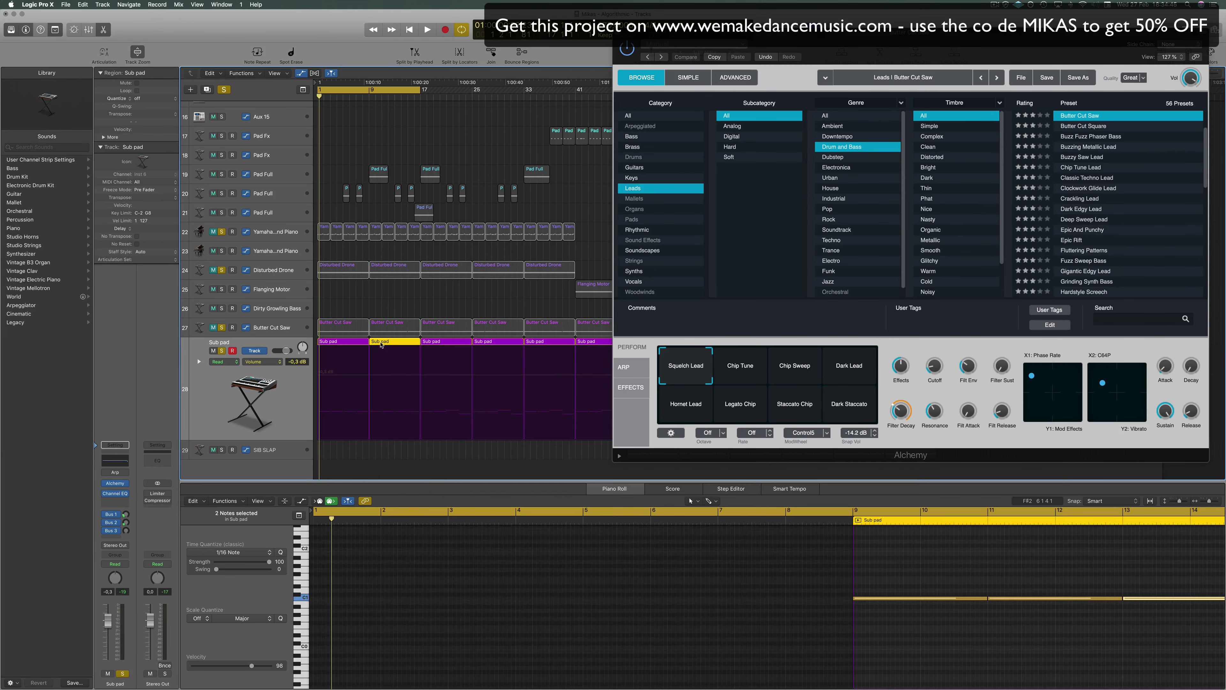
Deselect the regions and briefly play the soloed Sub pad track from the start.
click(401, 138)
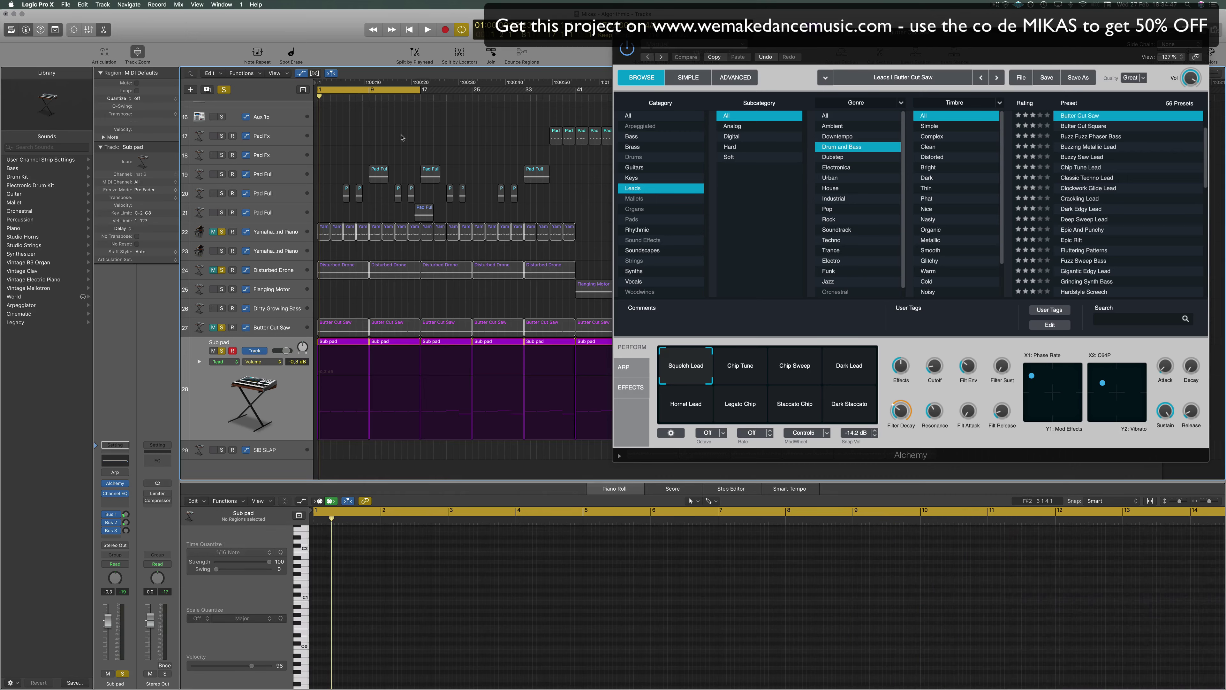
key(space)
scroll(392, 151, up, 10)
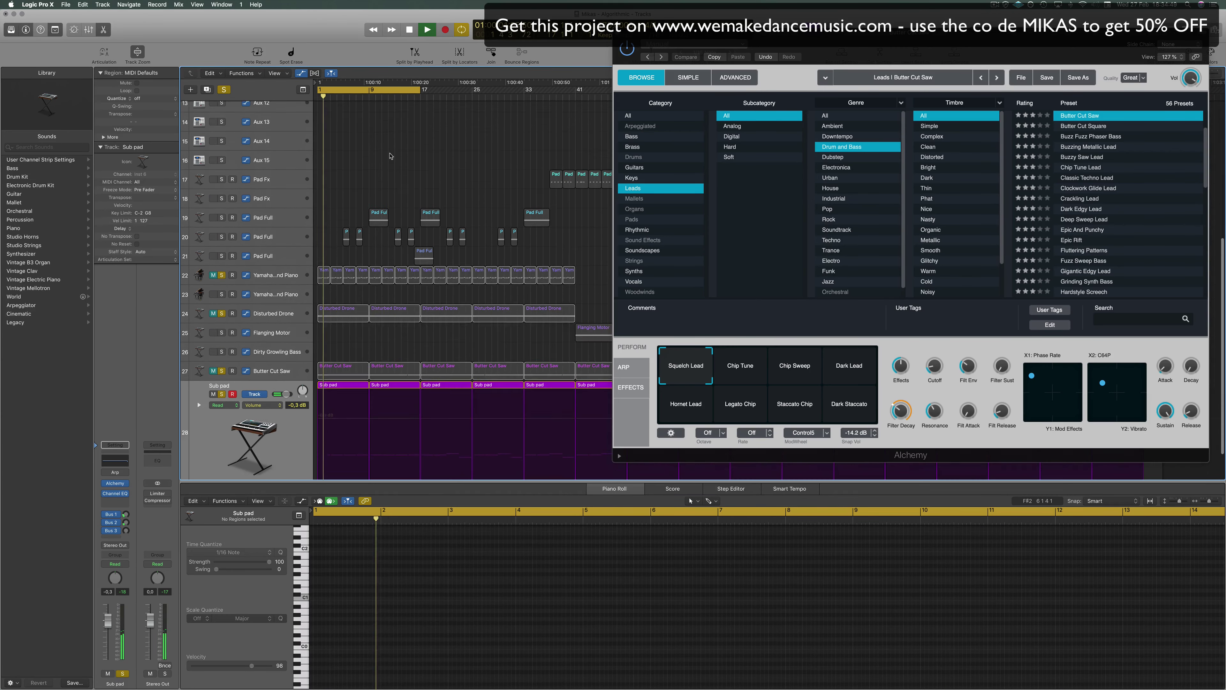
key(space)
scroll(392, 215, down, 7)
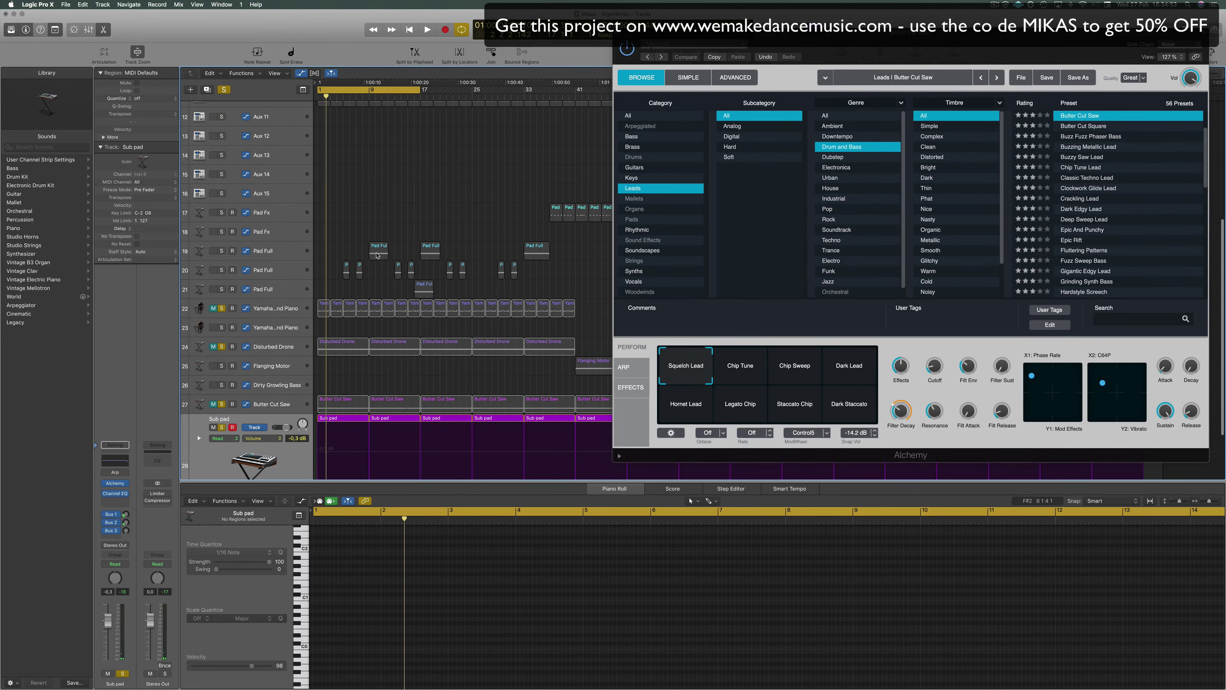
Set the playhead to bar 8, clear all solos and unmute the Yamaha Grand Piano, Disturbed Drone and Butter Cut Saw tracks.
click(362, 97)
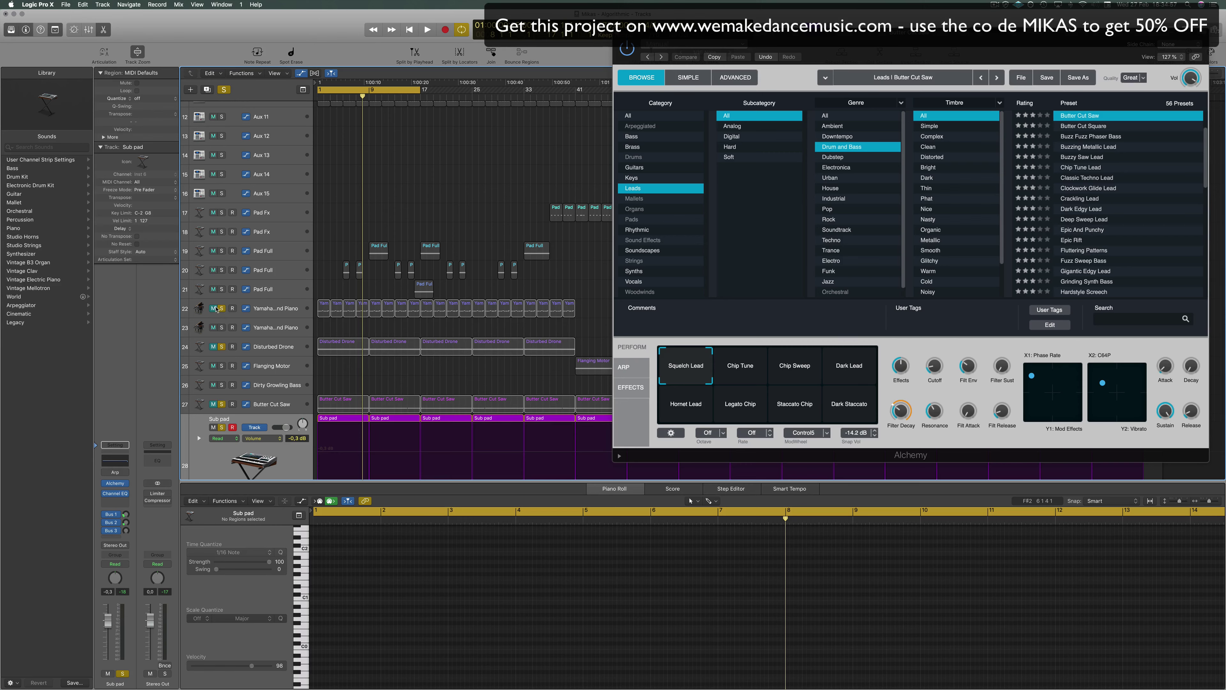
click(223, 91)
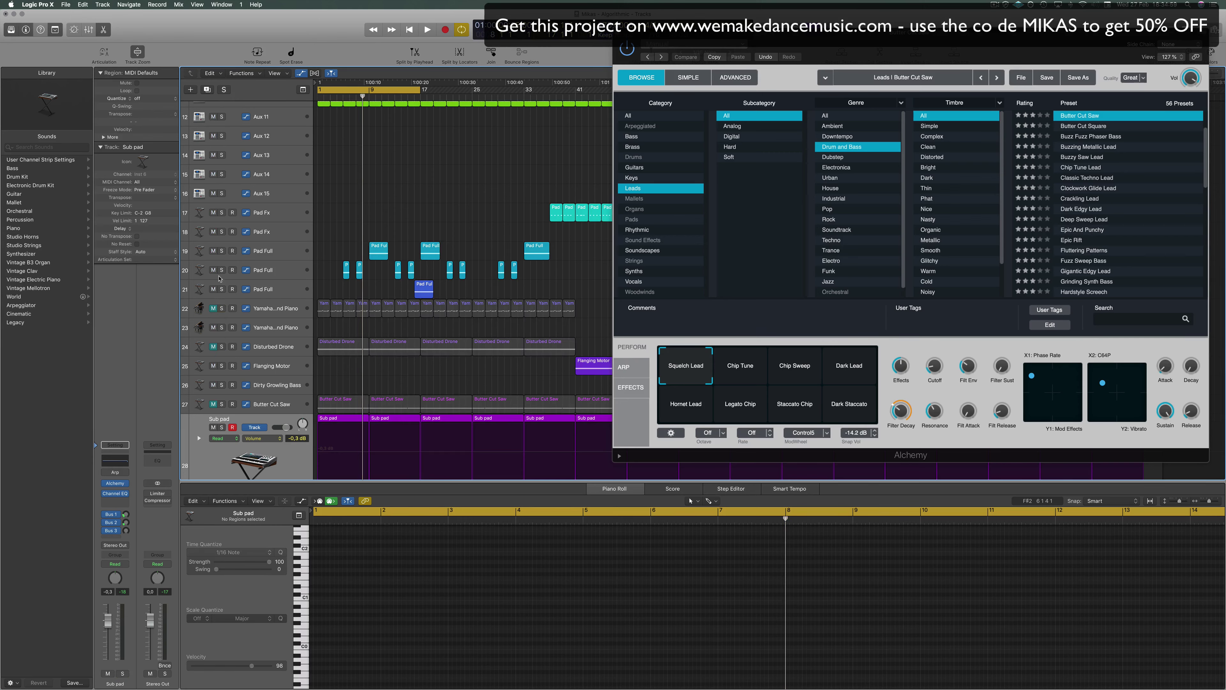
click(213, 308)
click(213, 347)
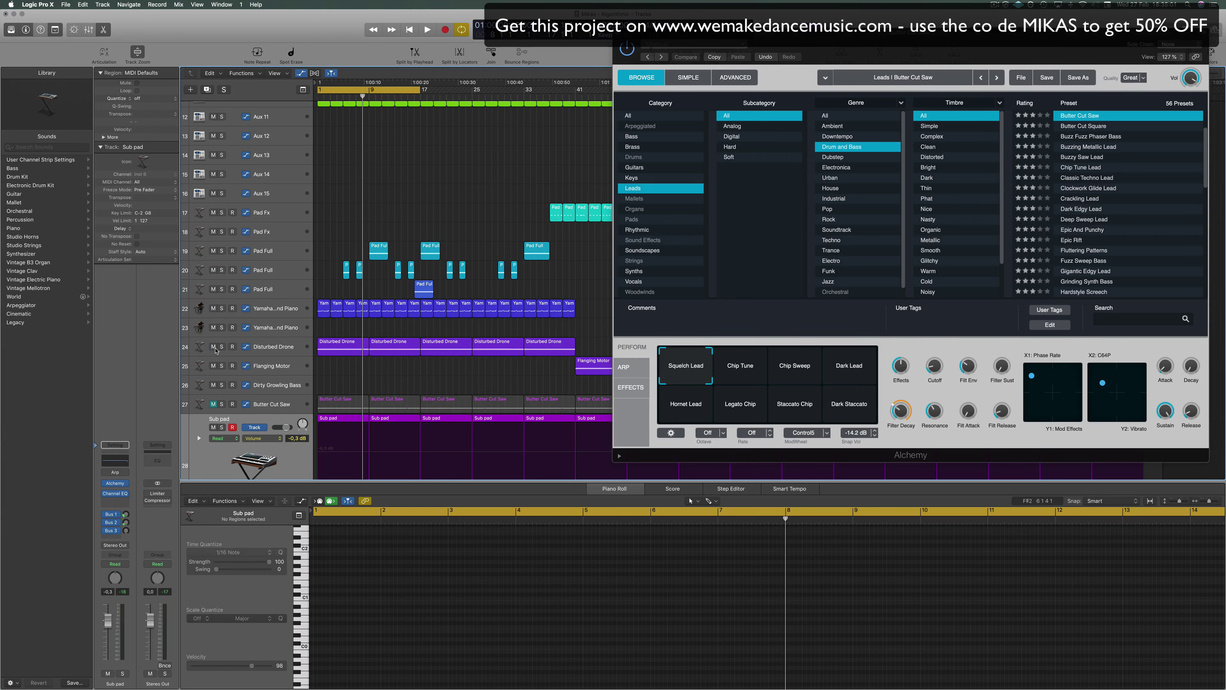
scroll(214, 357, down, 2)
click(213, 363)
scroll(216, 377, down, 2)
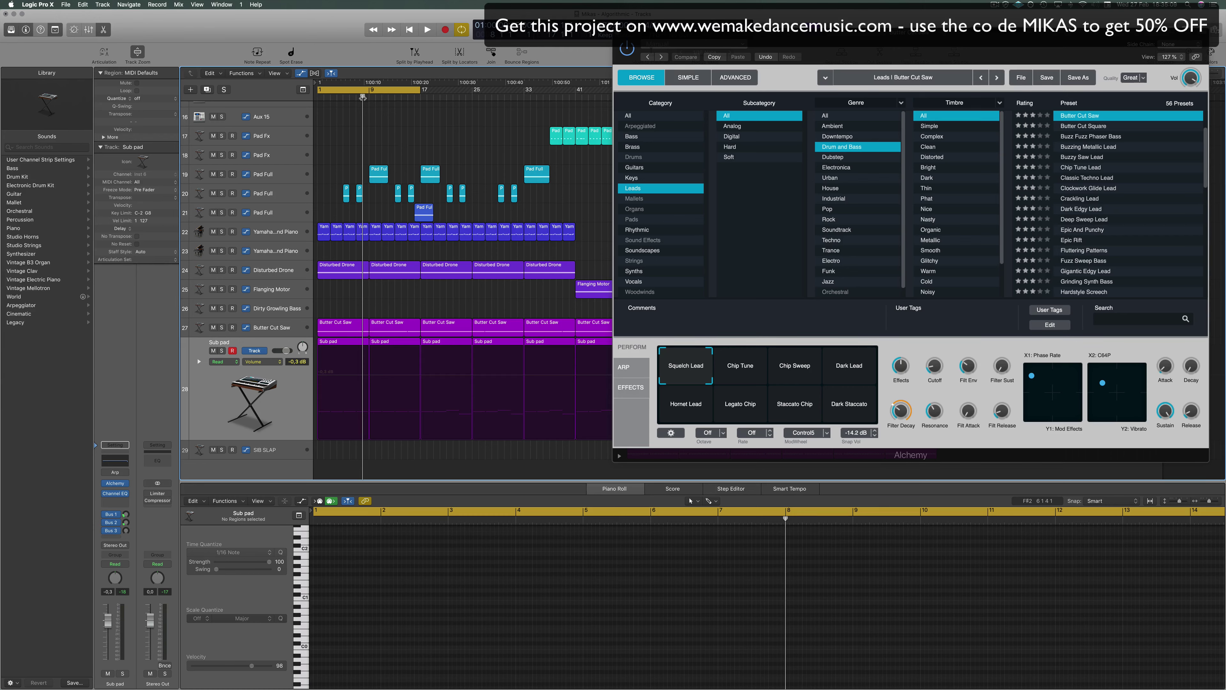
Solo Pad Full track 19, play it from the start, select the track to show its notes, and stop playback.
drag(364, 97, 368, 97)
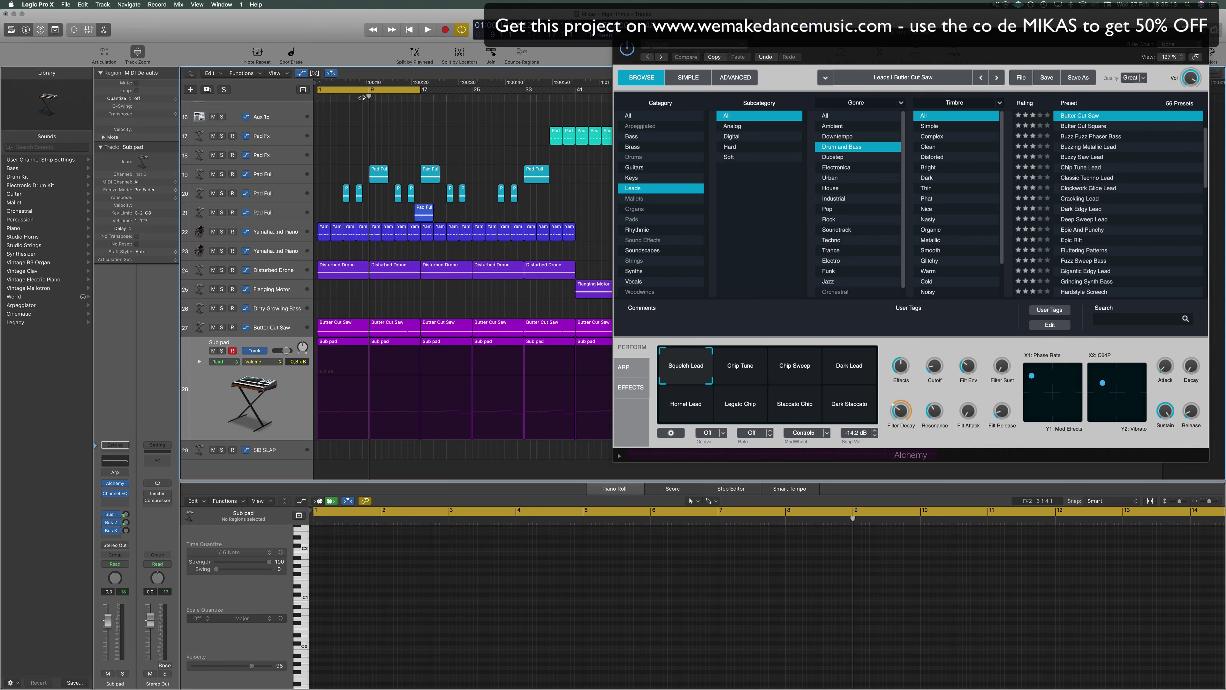
drag(360, 97, 364, 97)
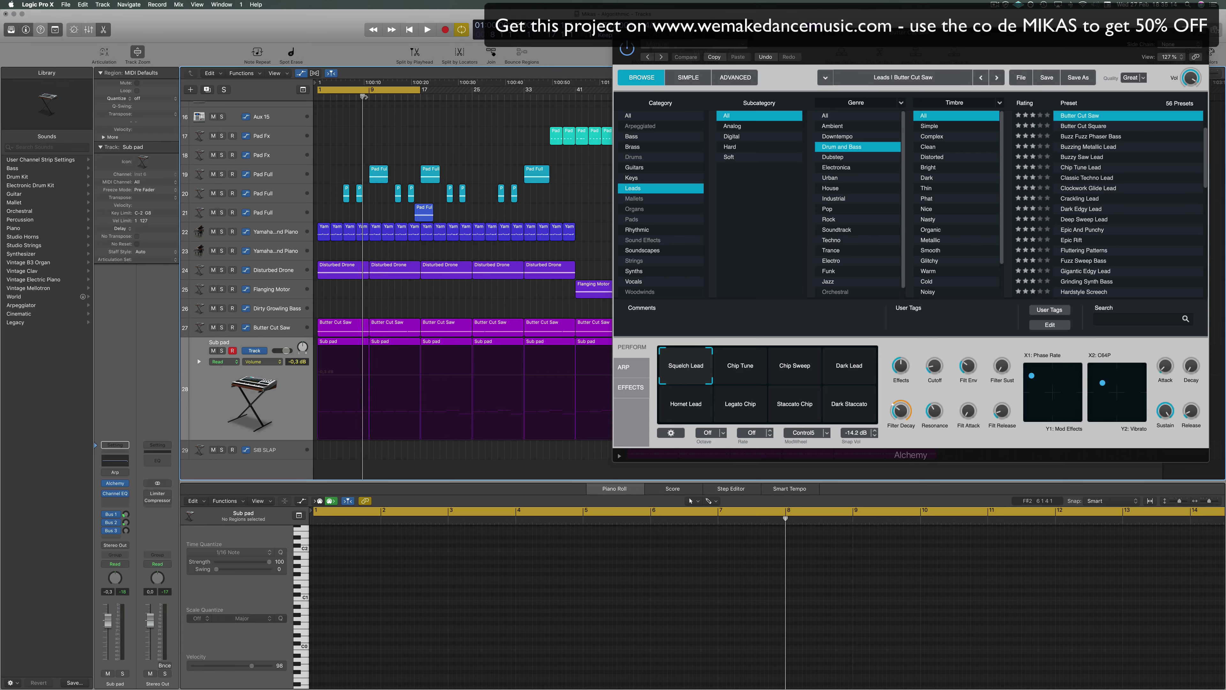
click(221, 174)
key(space)
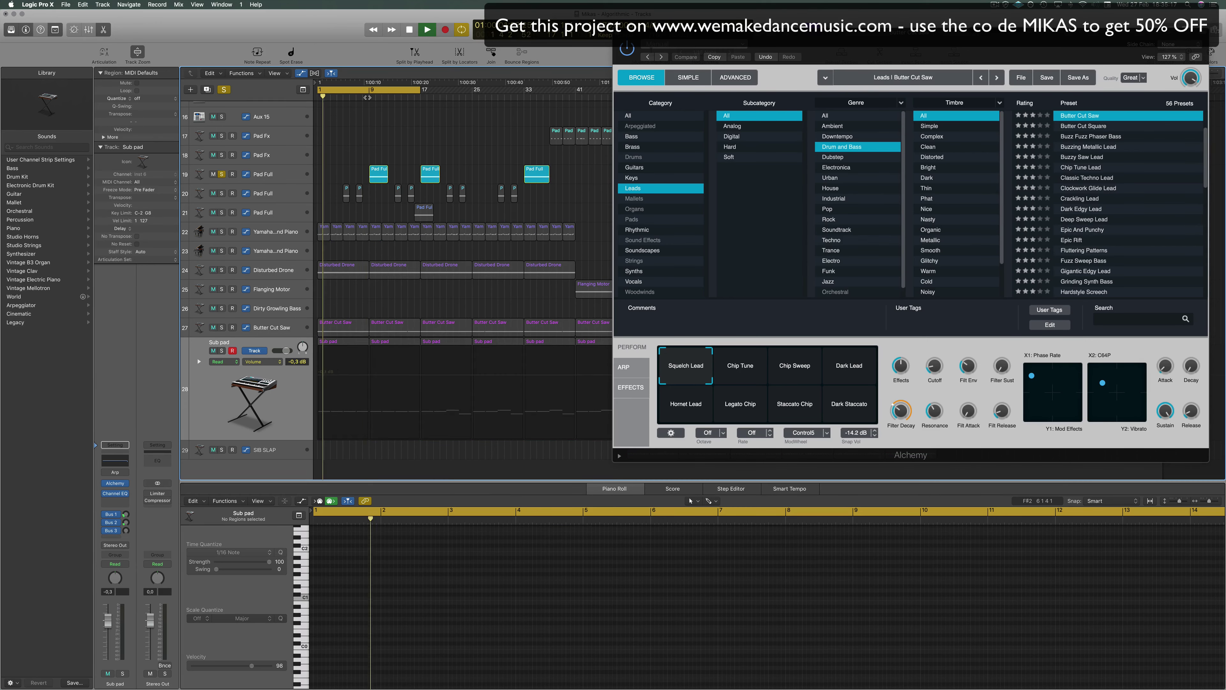
click(285, 177)
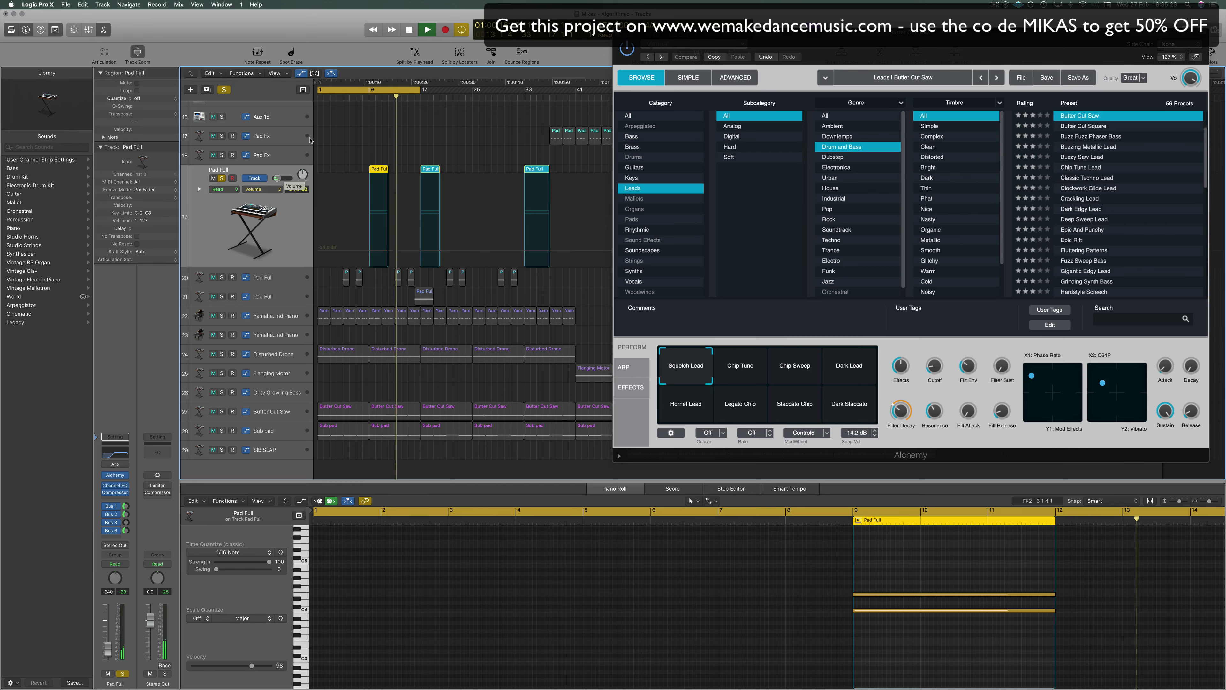
key(space)
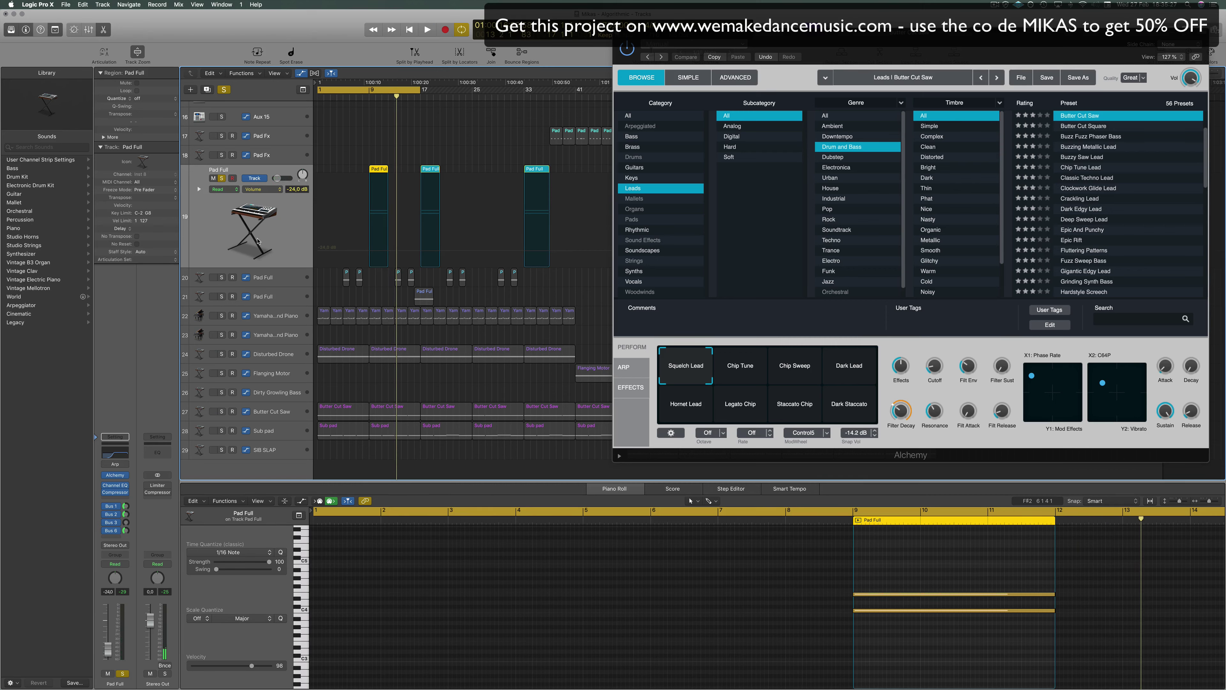
Open the SilverVerb and the Compressor side-chained to Bus 10 on Aux 22, arrange their windows for viewing, and close the Compressor.
click(112, 532)
click(157, 480)
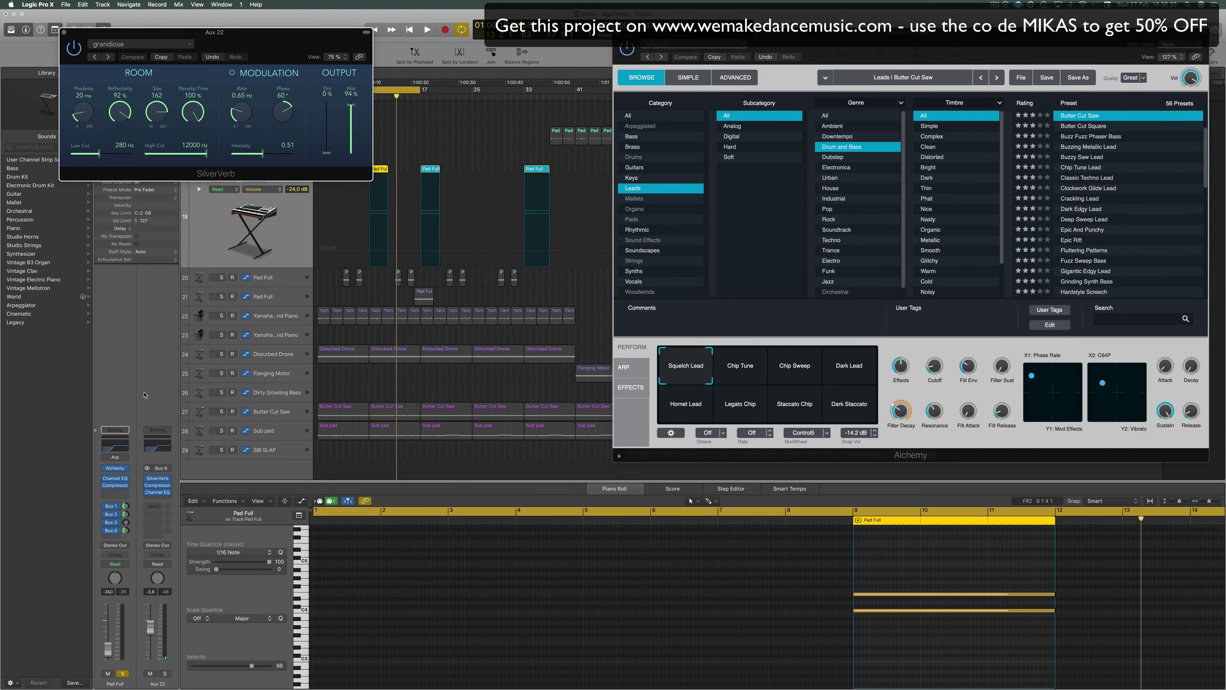
click(157, 486)
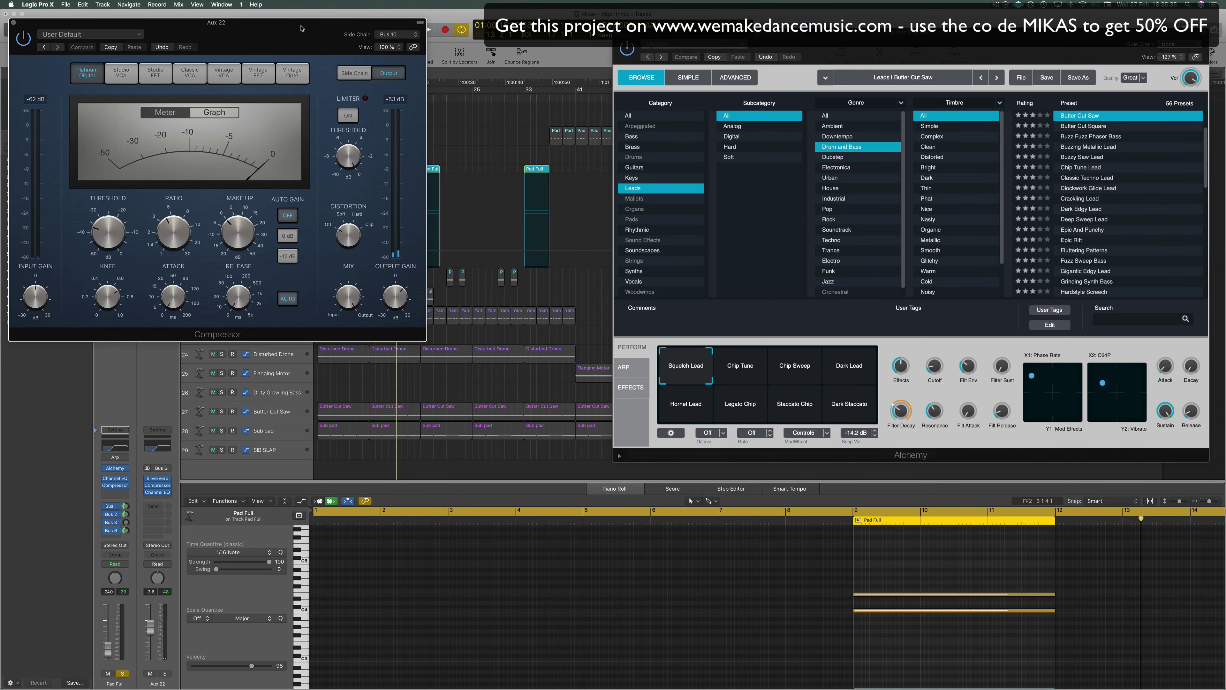
drag(295, 32, 1017, 312)
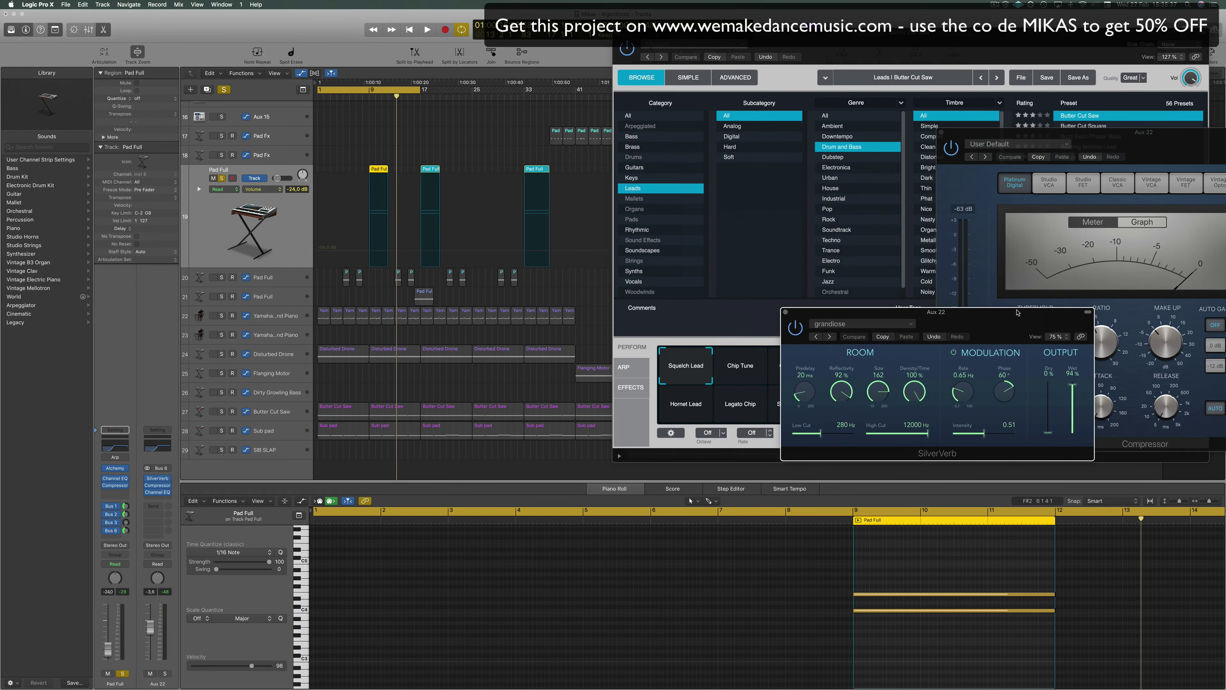
drag(1118, 128, 917, 112)
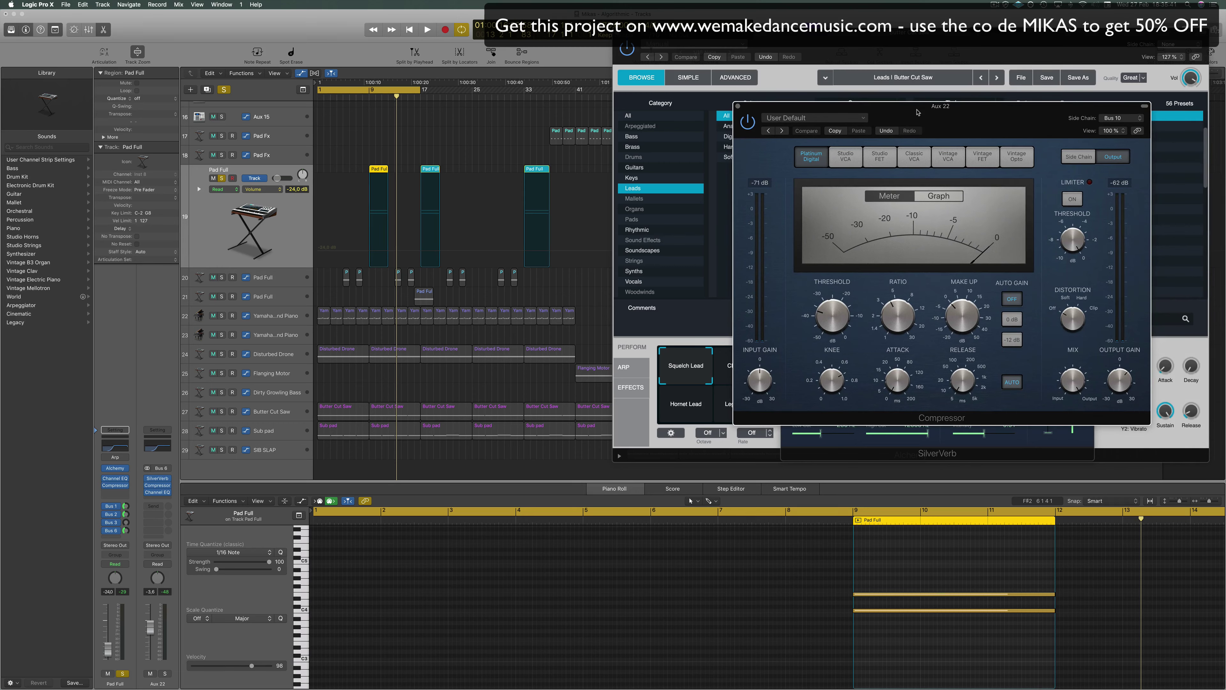
drag(914, 113, 867, 119)
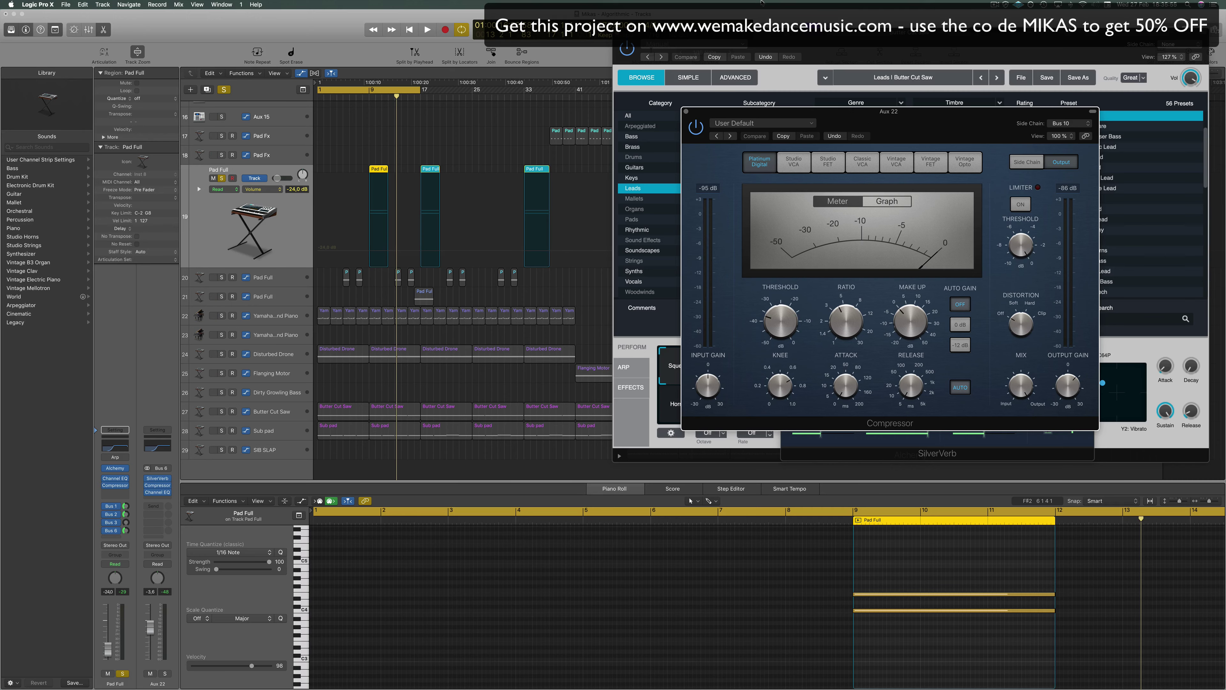
click(687, 111)
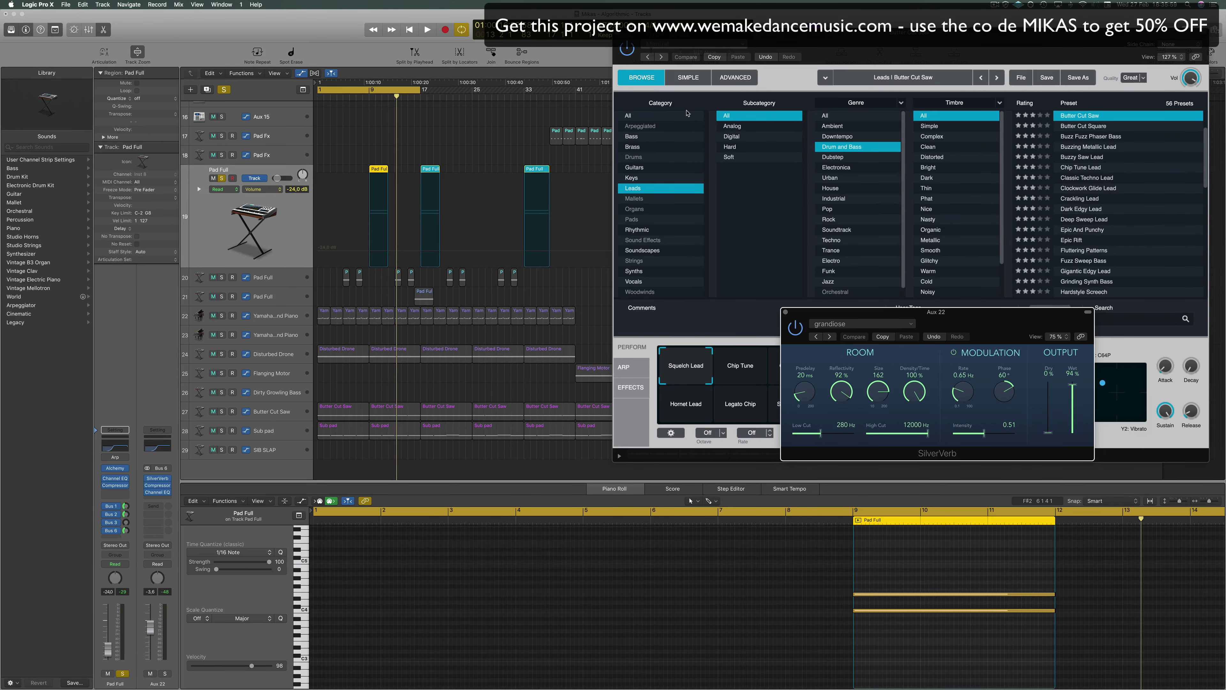
Move the Butter Cut Saw Alchemy window aside, close it, and clear the solo on the Pad Full track.
drag(958, 64, 879, 58)
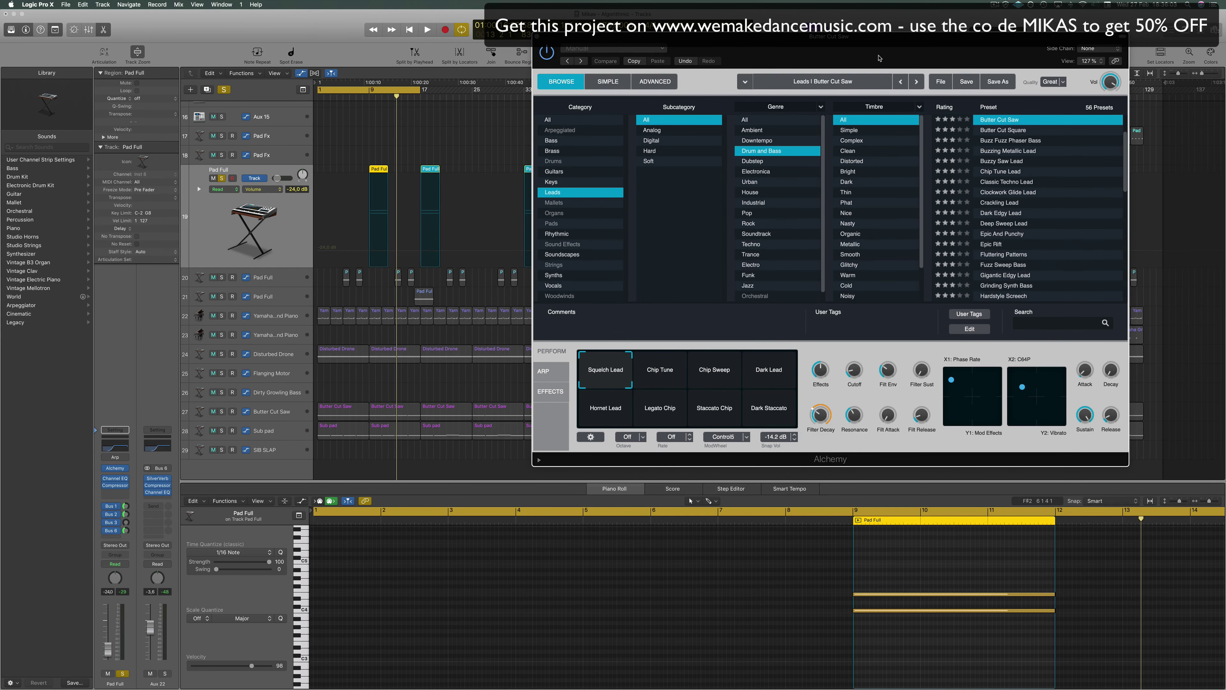
drag(879, 58, 757, 69)
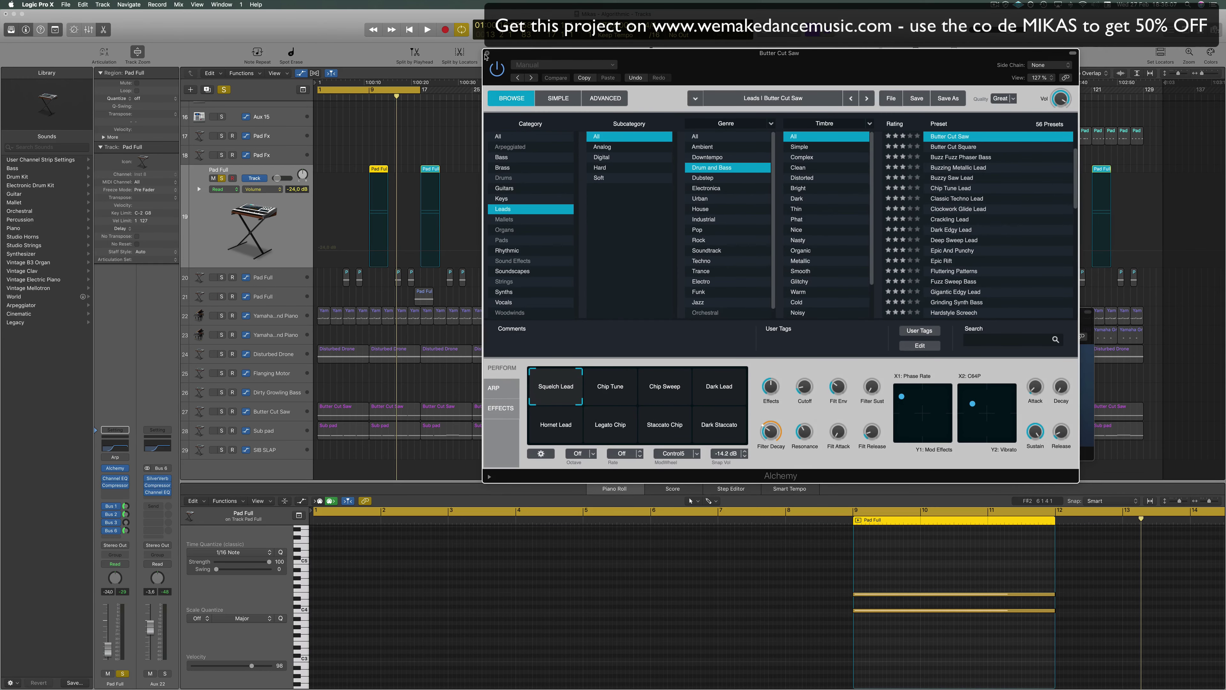
key(super+w)
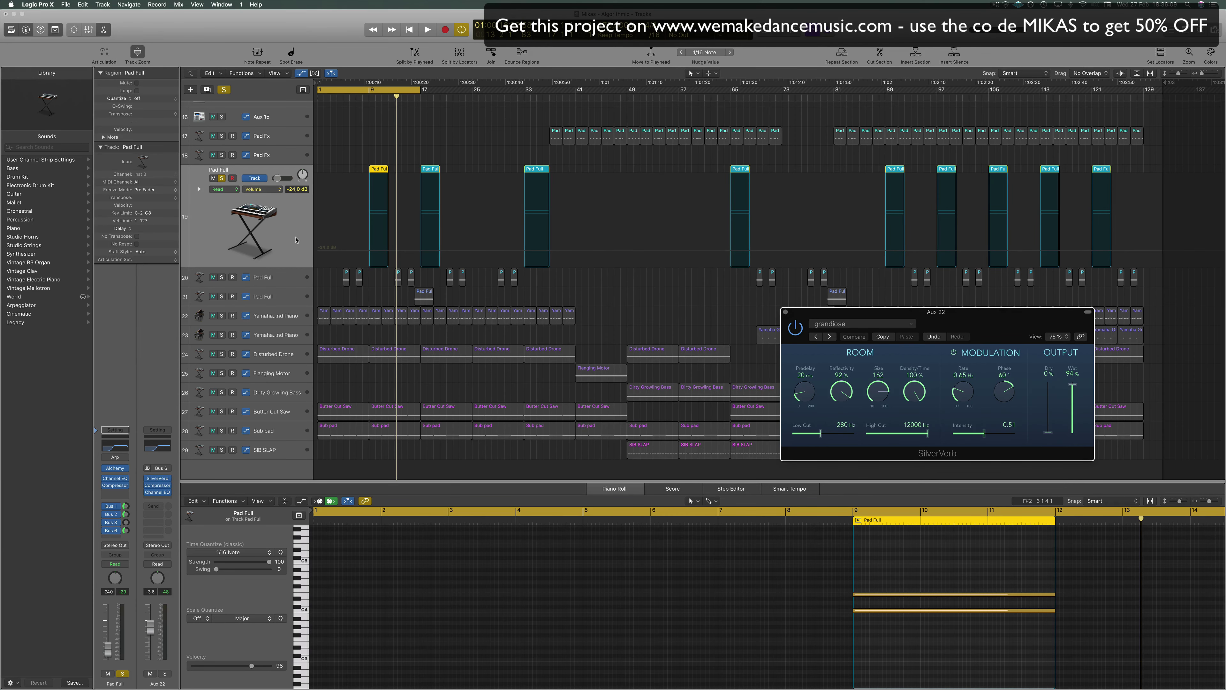
click(296, 240)
click(224, 90)
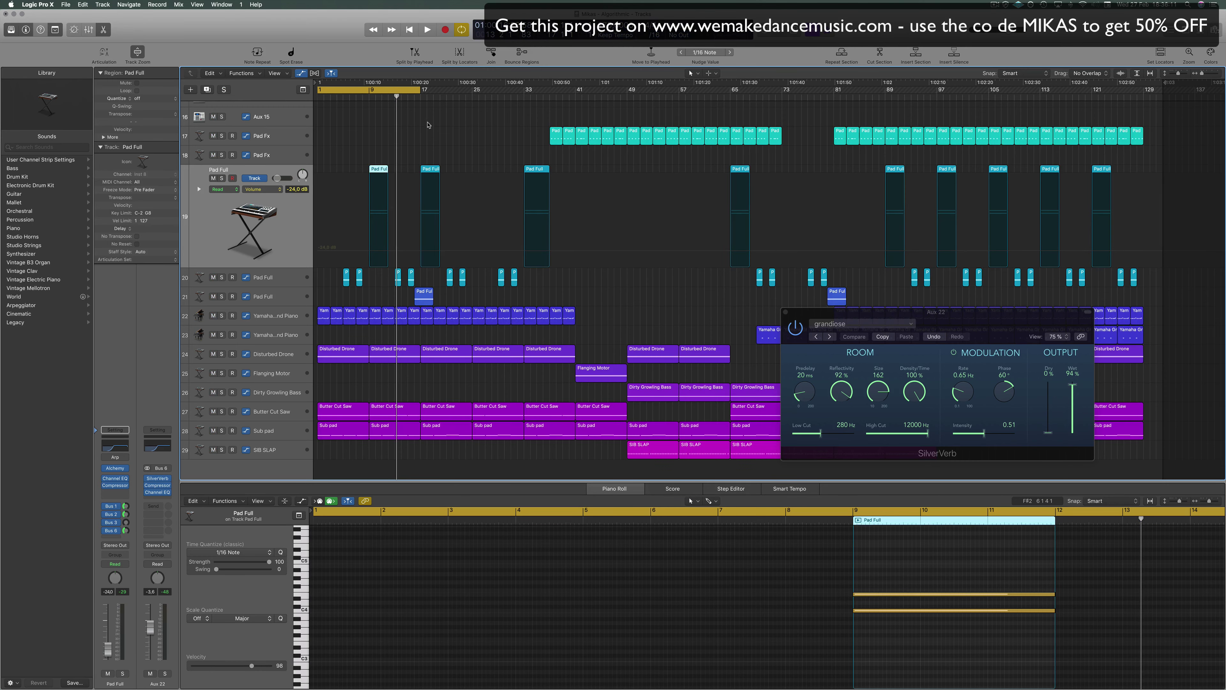
Deselect the regions, play the full arrangement from the start with the drum tracks in view, and close the SilverVerb window.
click(461, 145)
scroll(461, 142, up, 6)
scroll(461, 143, up, 1)
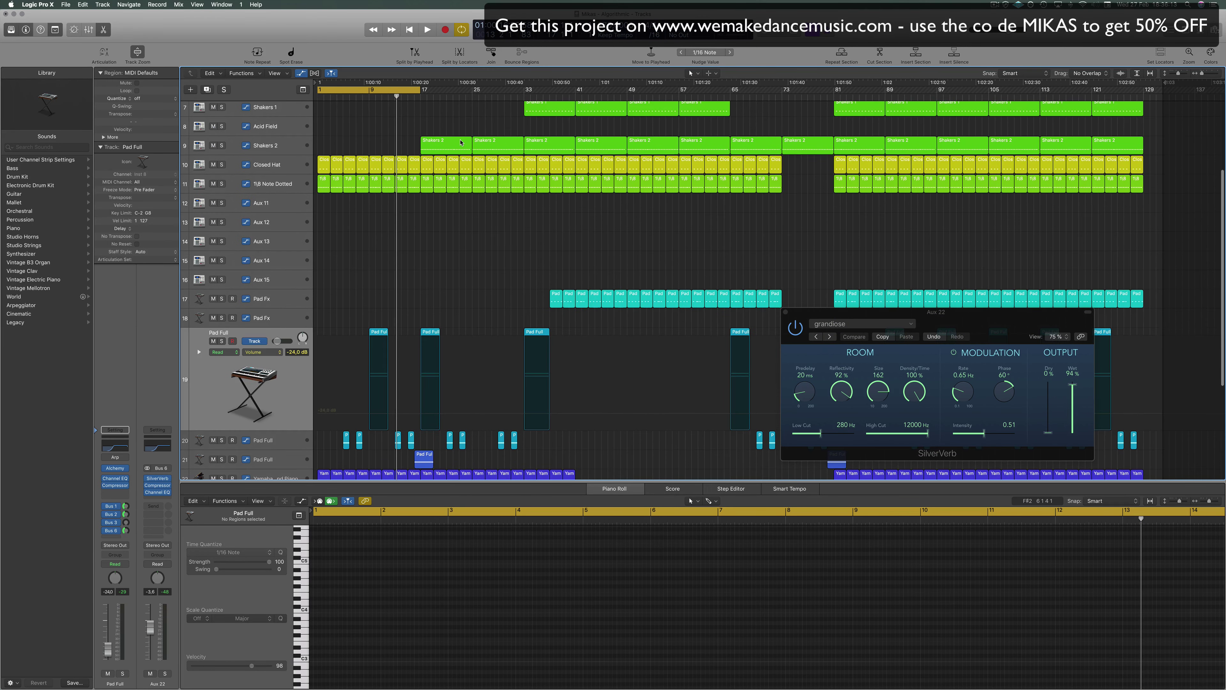
scroll(431, 256, up, 7)
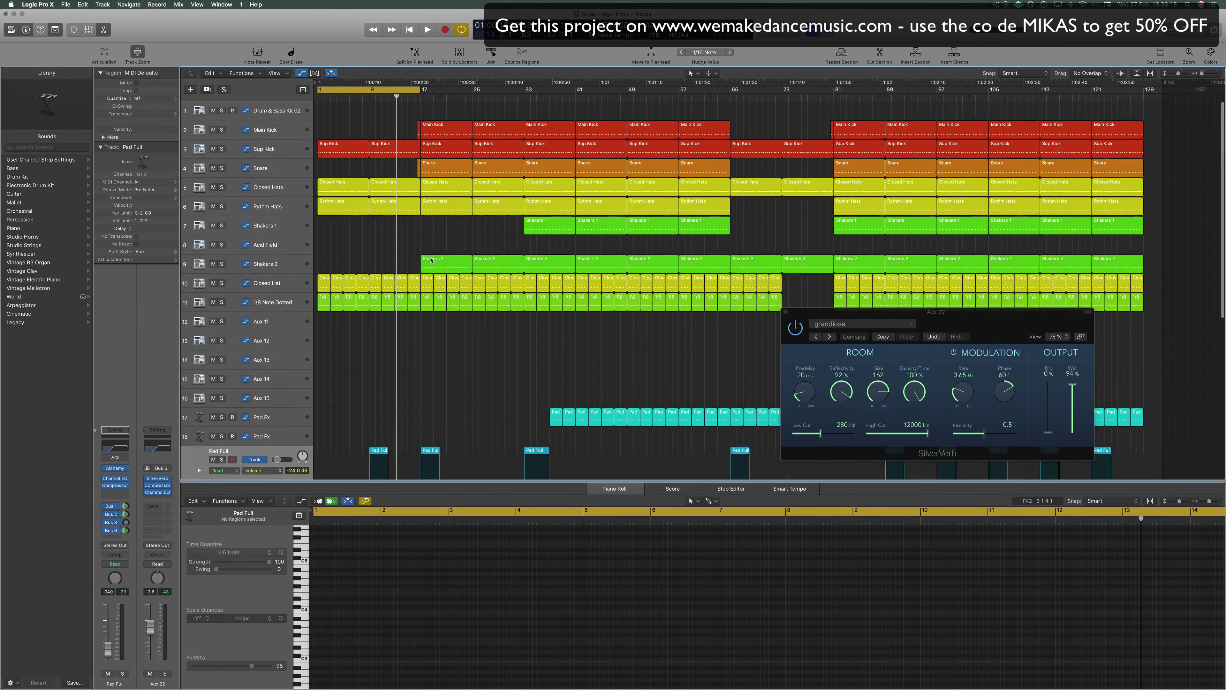
key(space)
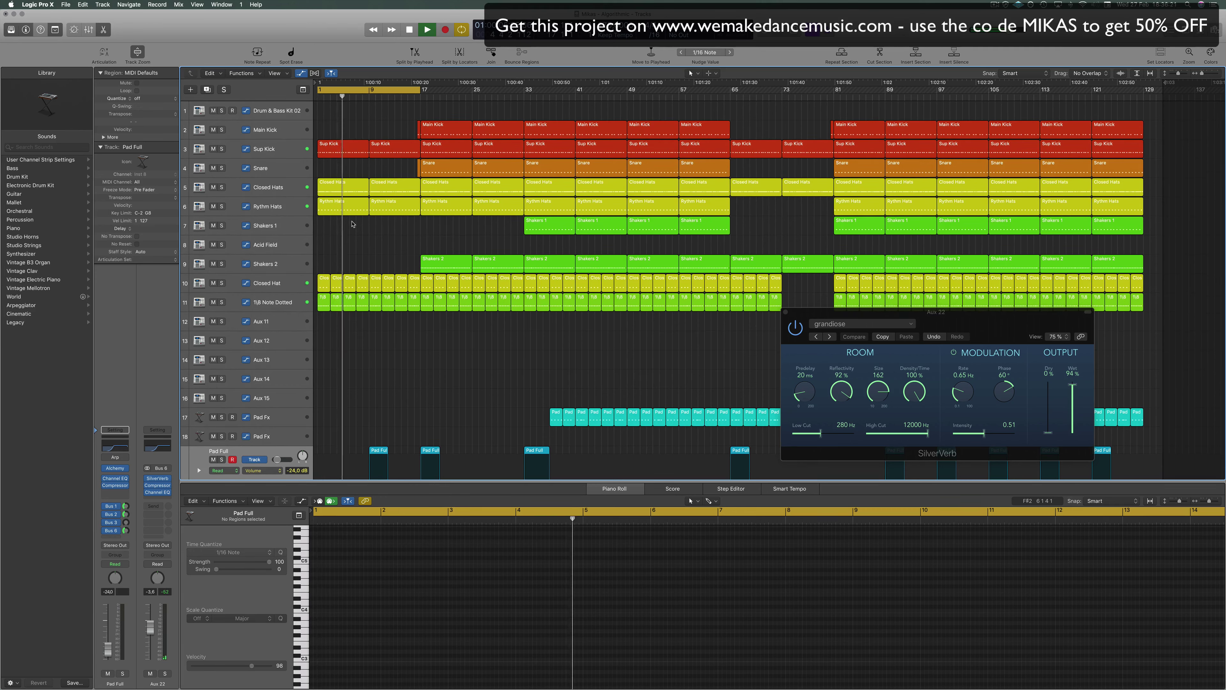
drag(981, 319, 856, 268)
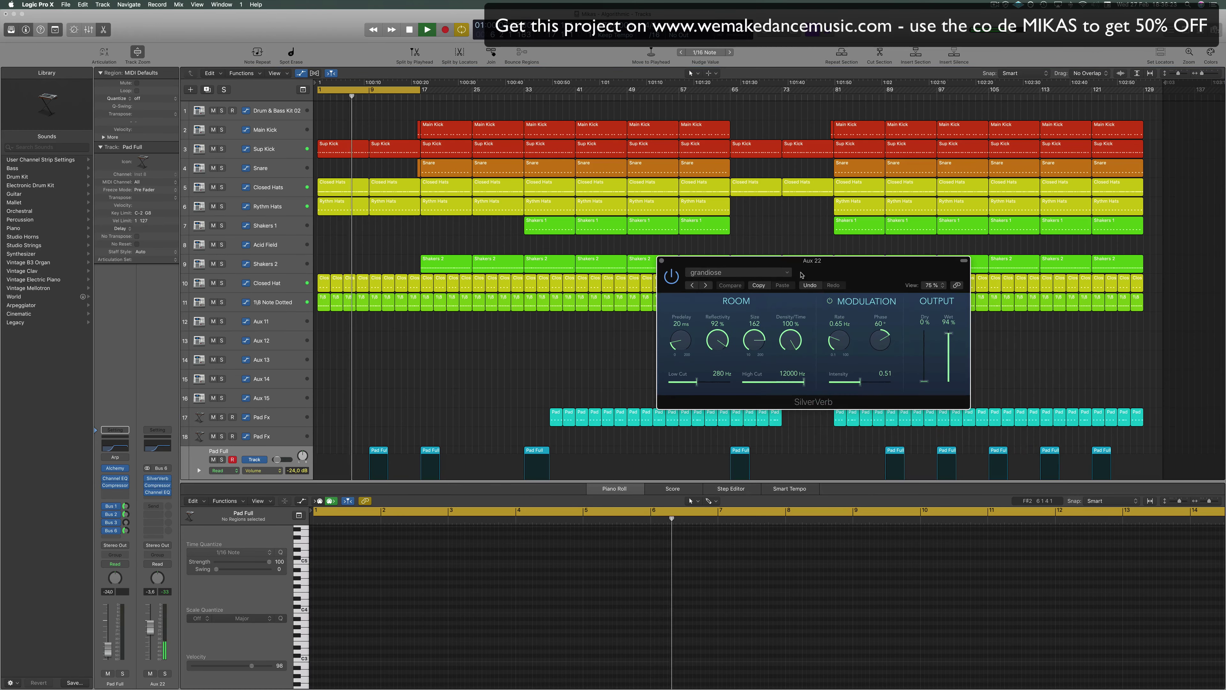
click(661, 261)
View the Disturbed Drone, Butter Cut Saw and Sub pad tracks with their automation during playback, and stop playback.
scroll(466, 346, down, 4)
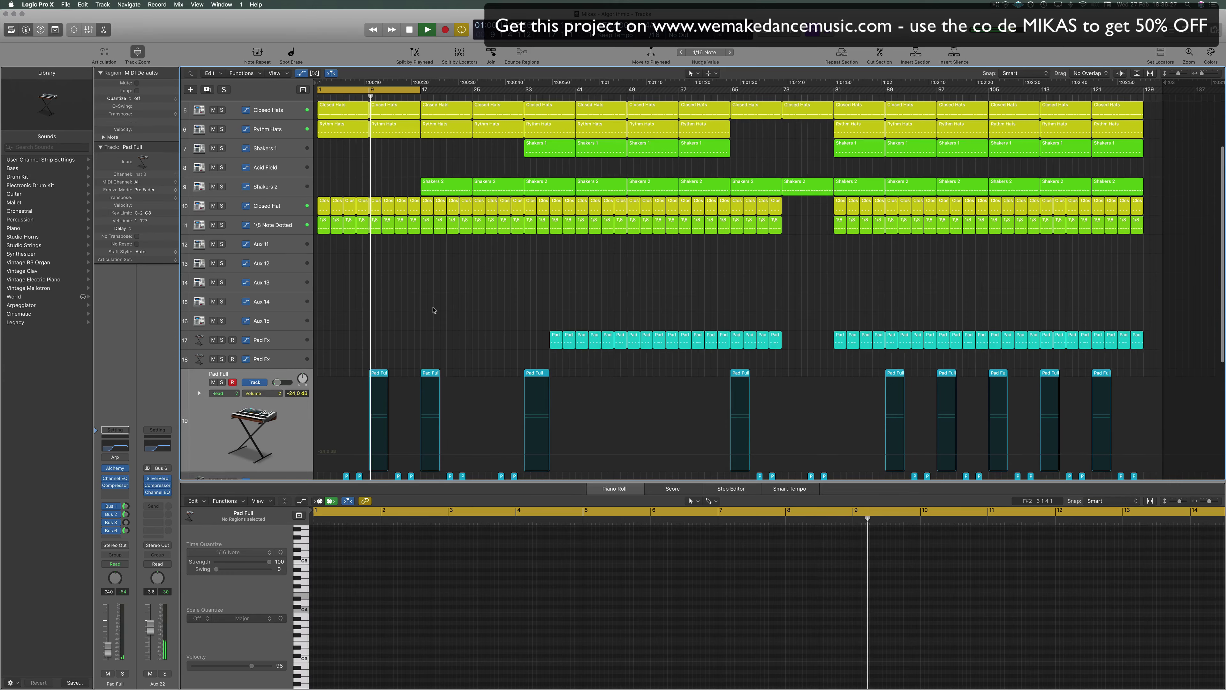
scroll(443, 307, down, 7)
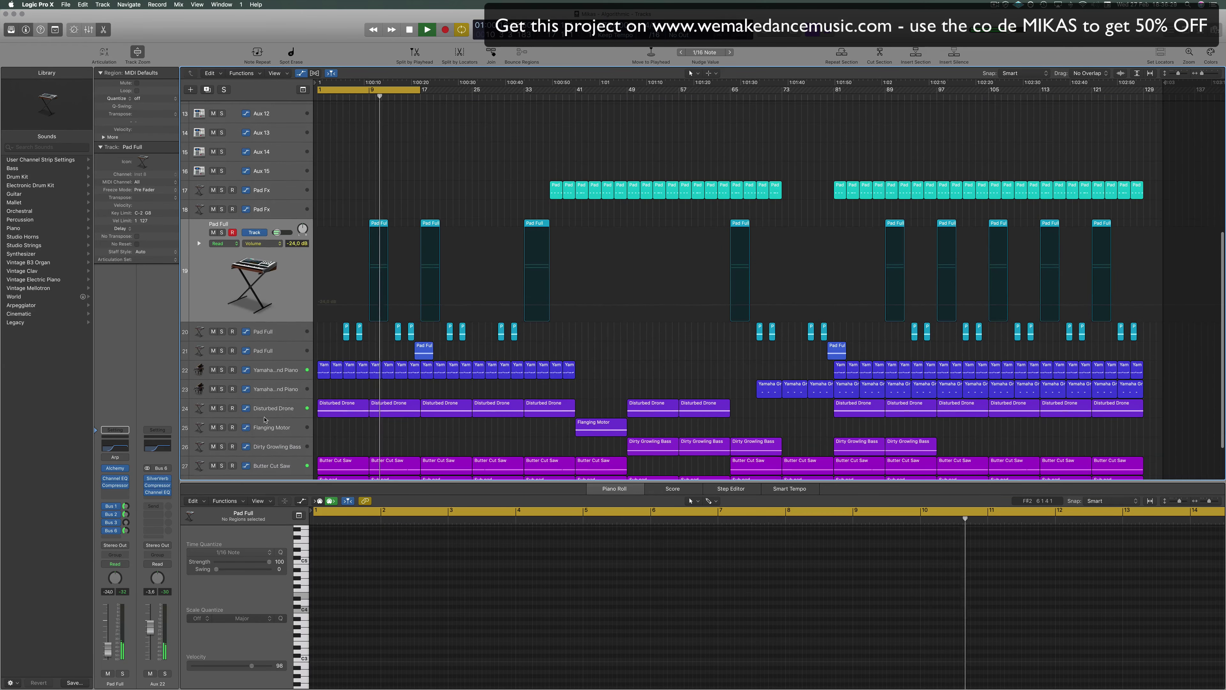
click(286, 416)
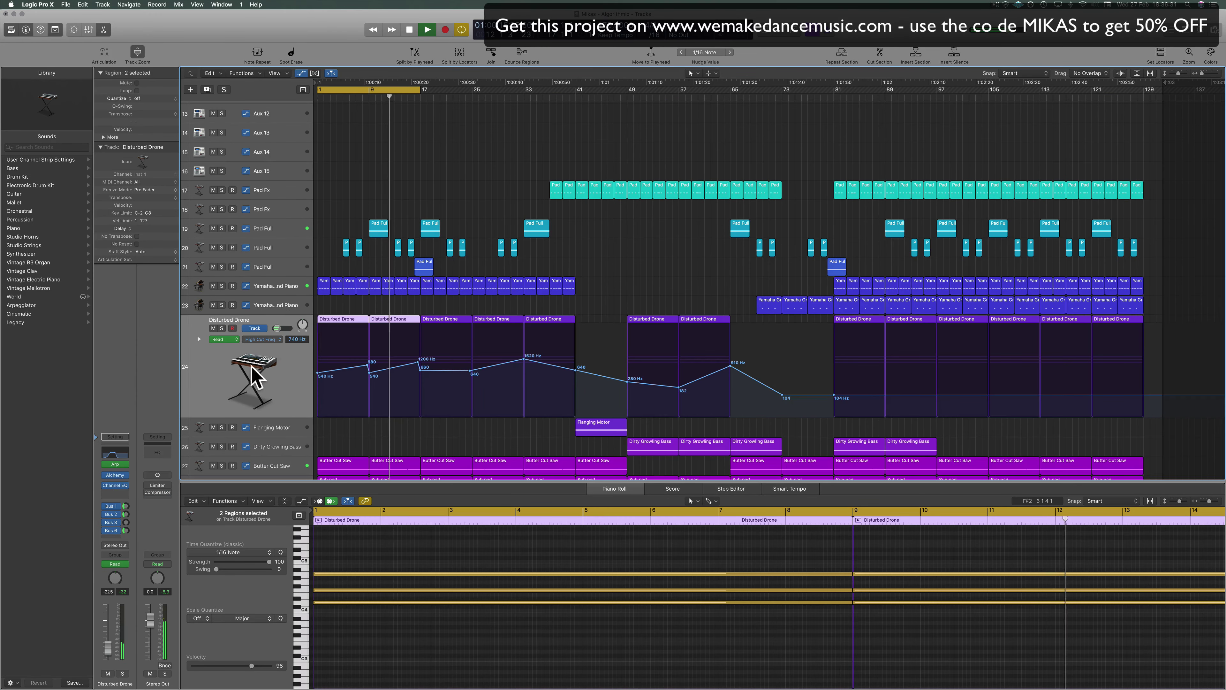
click(286, 466)
scroll(287, 363, down, 2)
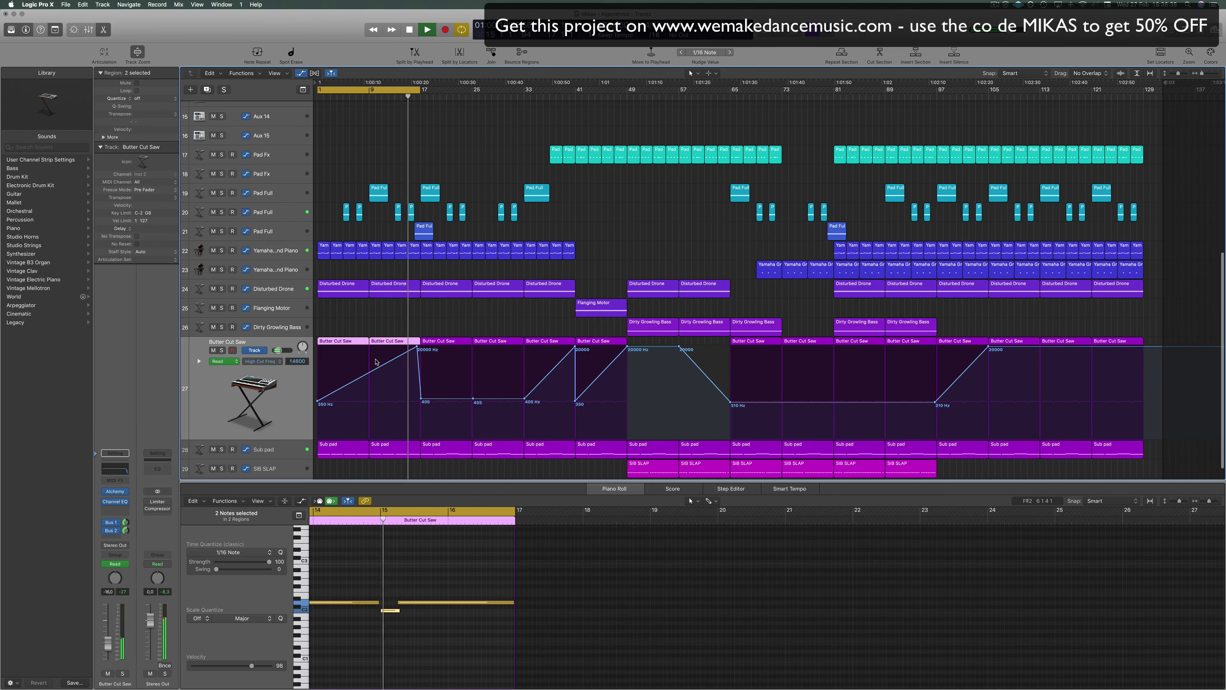
click(280, 450)
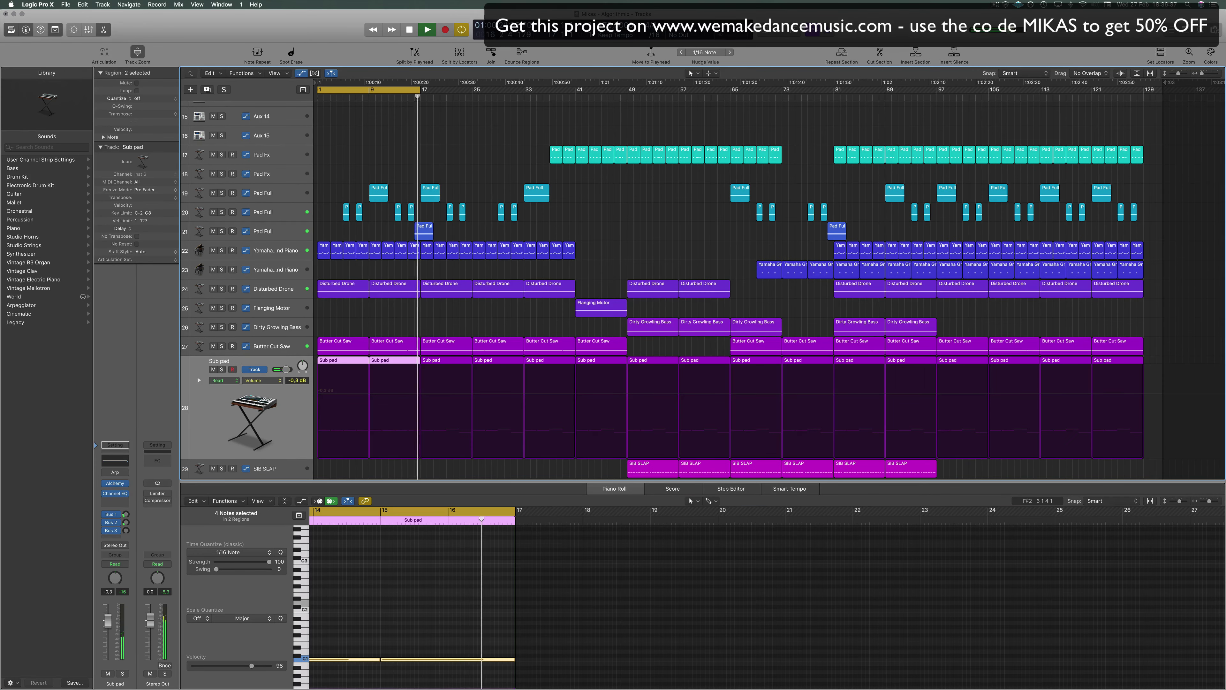
scroll(435, 254, up, 5)
key(space)
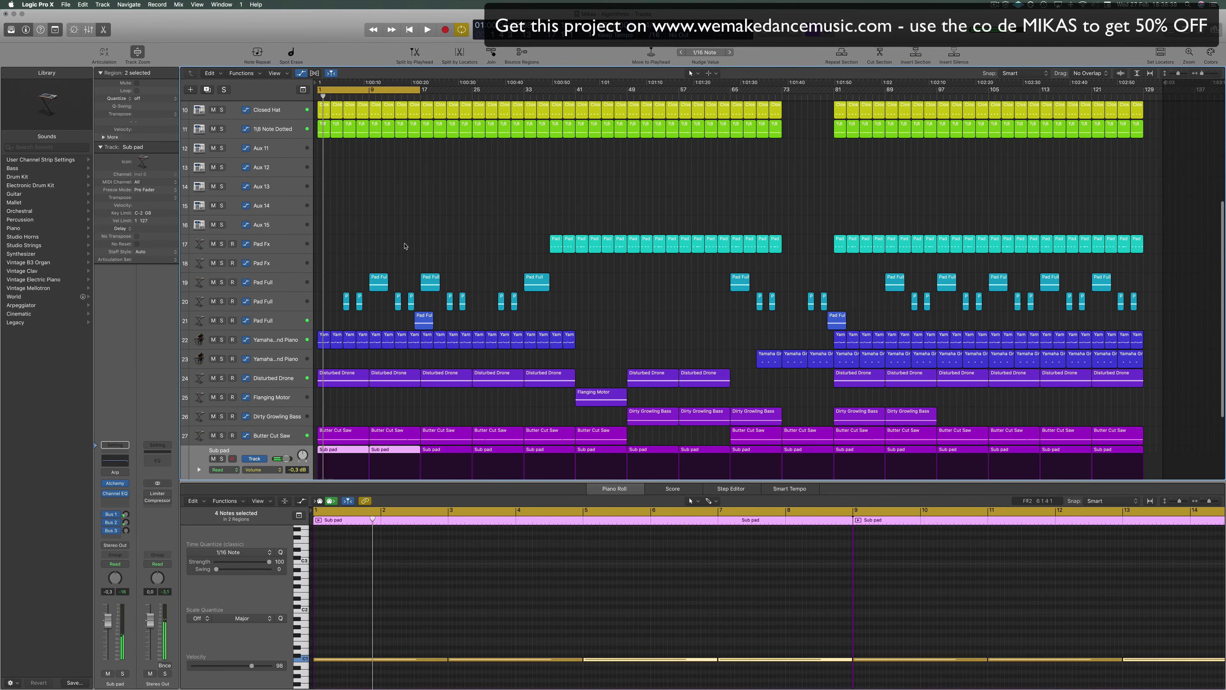
Extend the cycle range to cover bars 1 to 33, clear the region selection, and start playback from the beginning.
scroll(399, 212, up, 5)
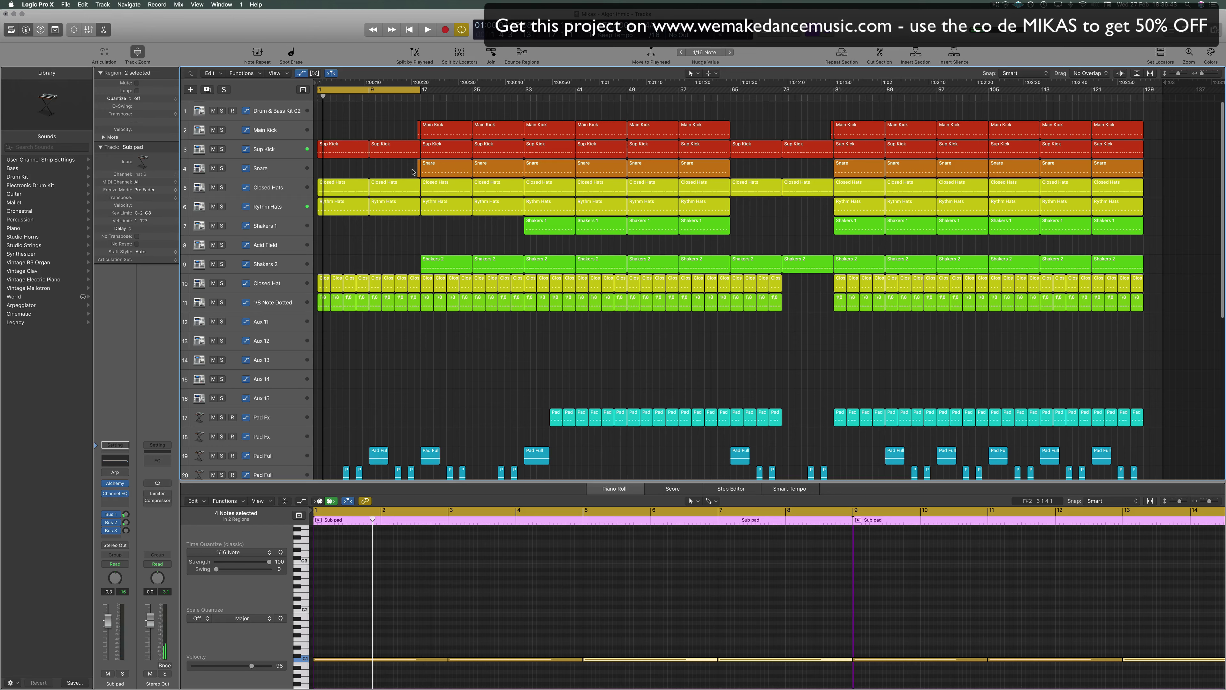
click(419, 173)
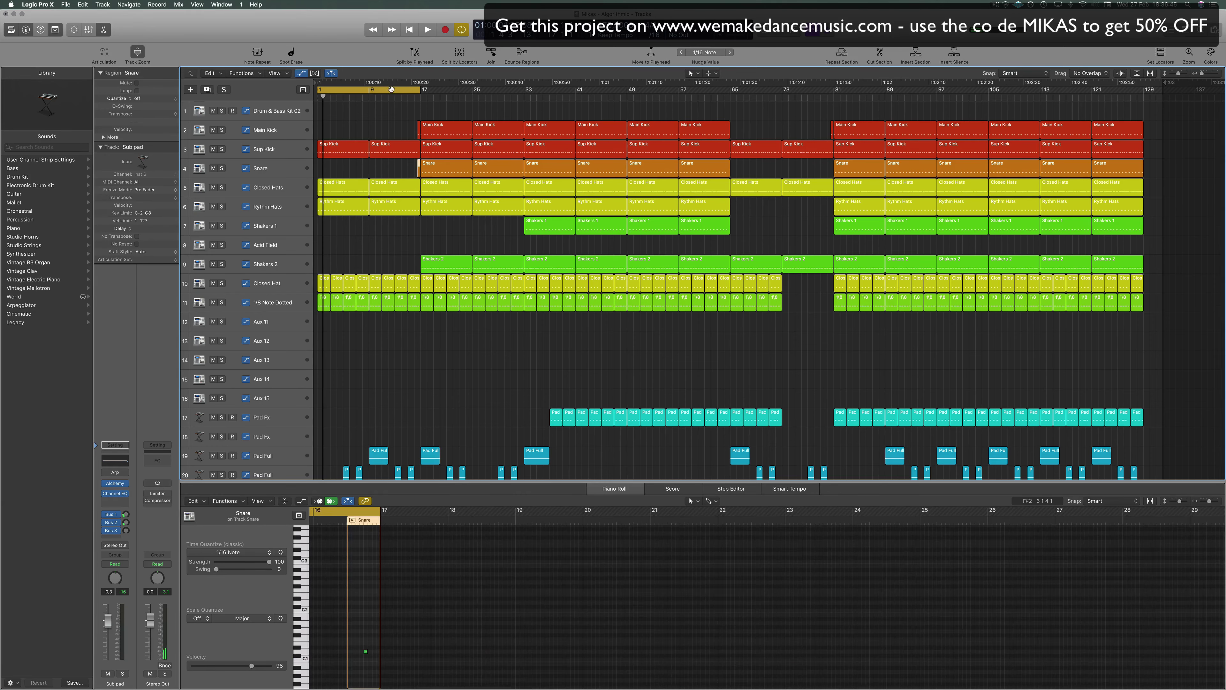
drag(422, 90, 524, 91)
click(373, 122)
key(space)
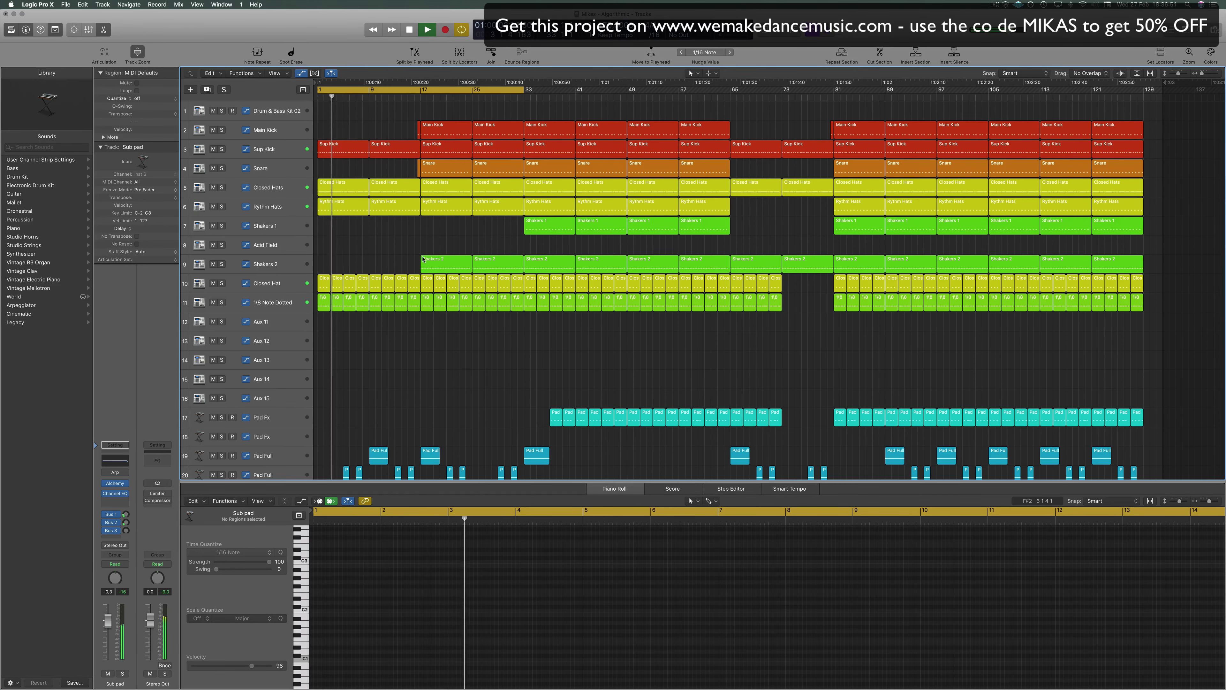
During playback, briefly show the mixer, close the lower editor area, and fit all tracks down to SIB SLAP in the arrangement view.
scroll(424, 255, down, 2)
scroll(424, 255, down, 6)
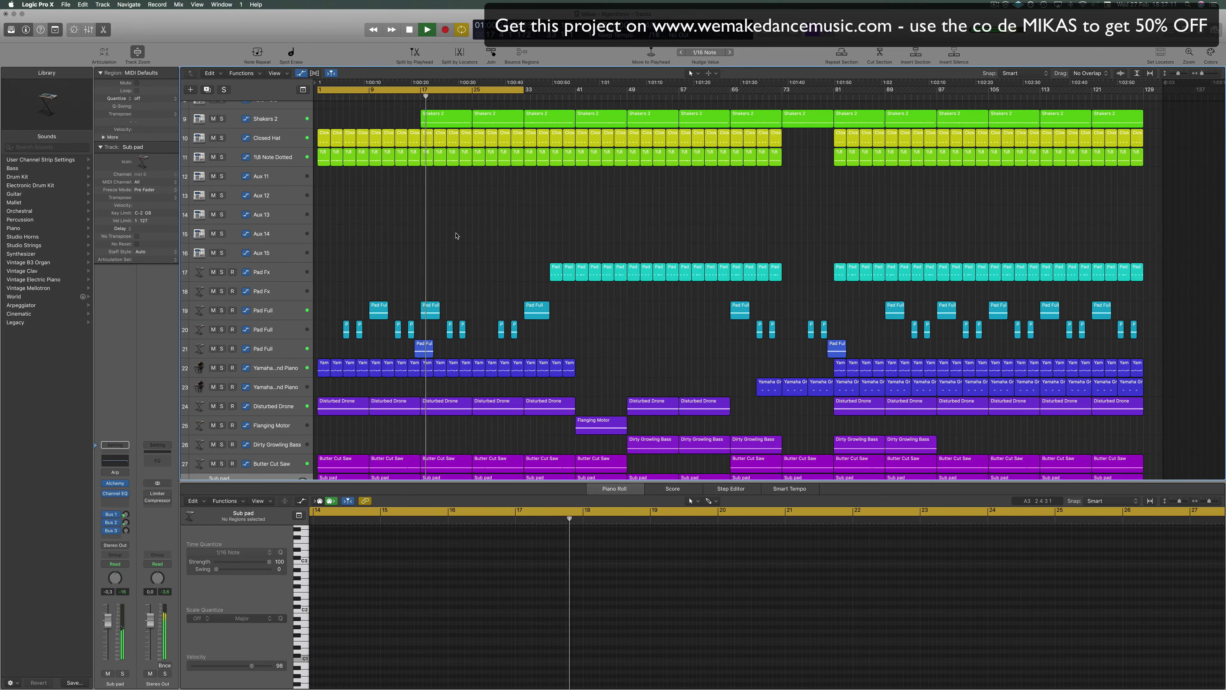
scroll(457, 236, up, 5)
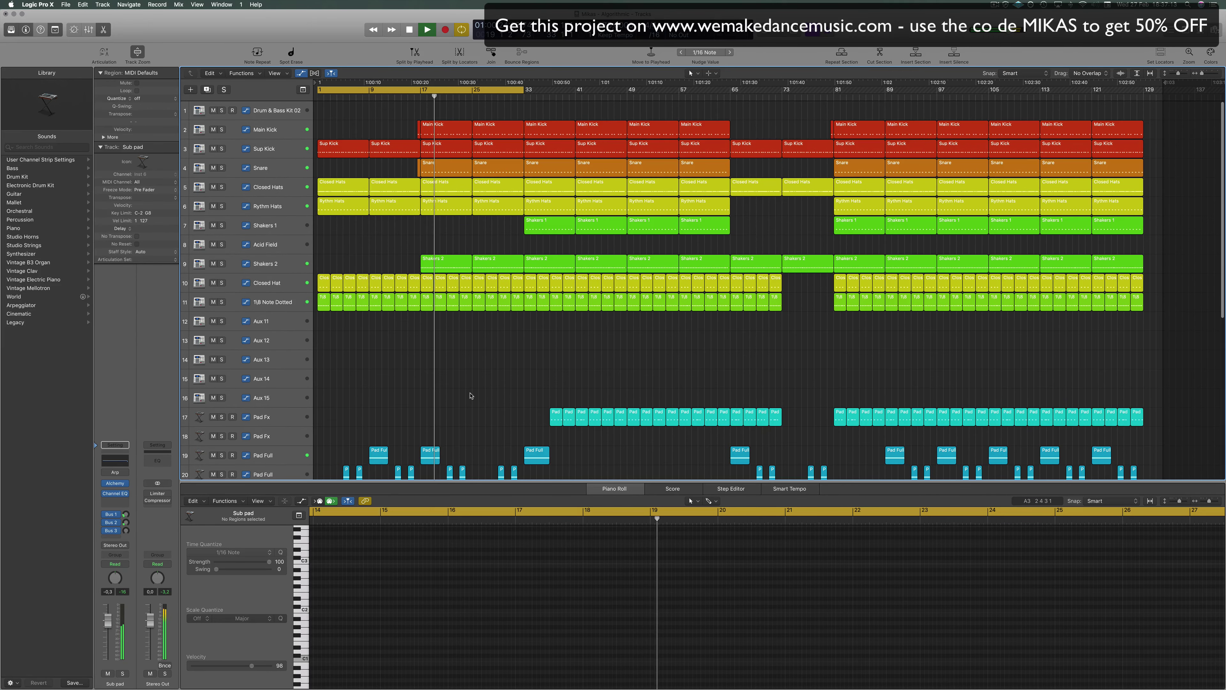
key(x)
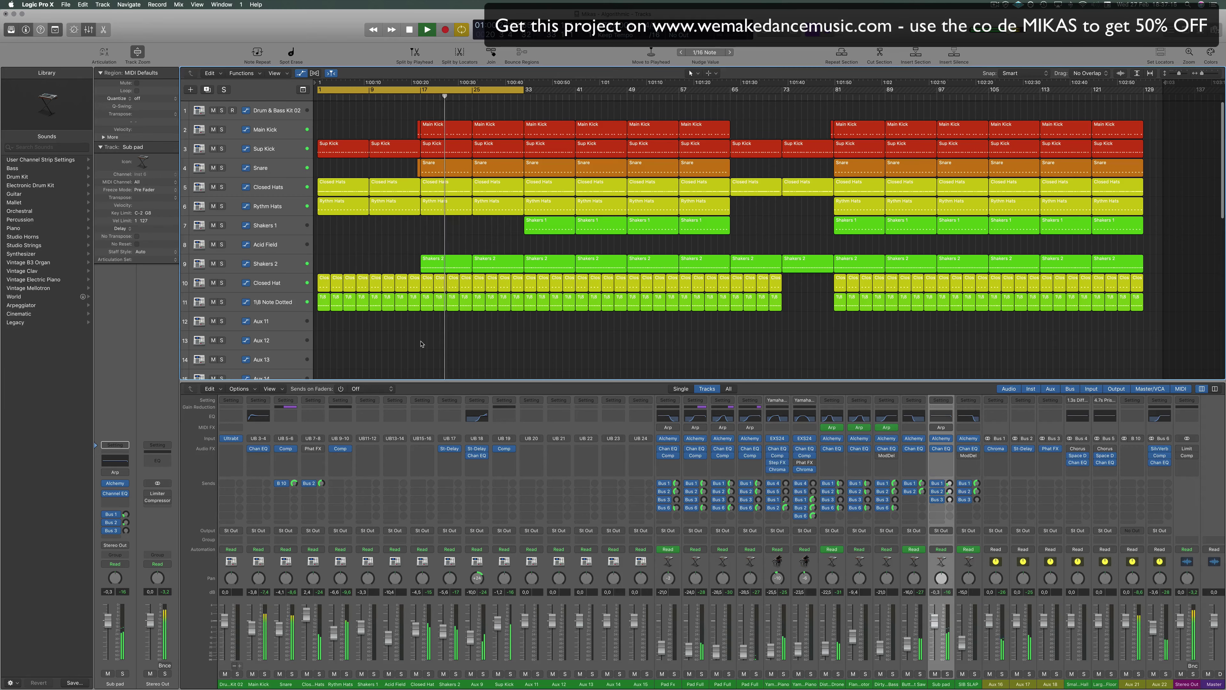
key(x)
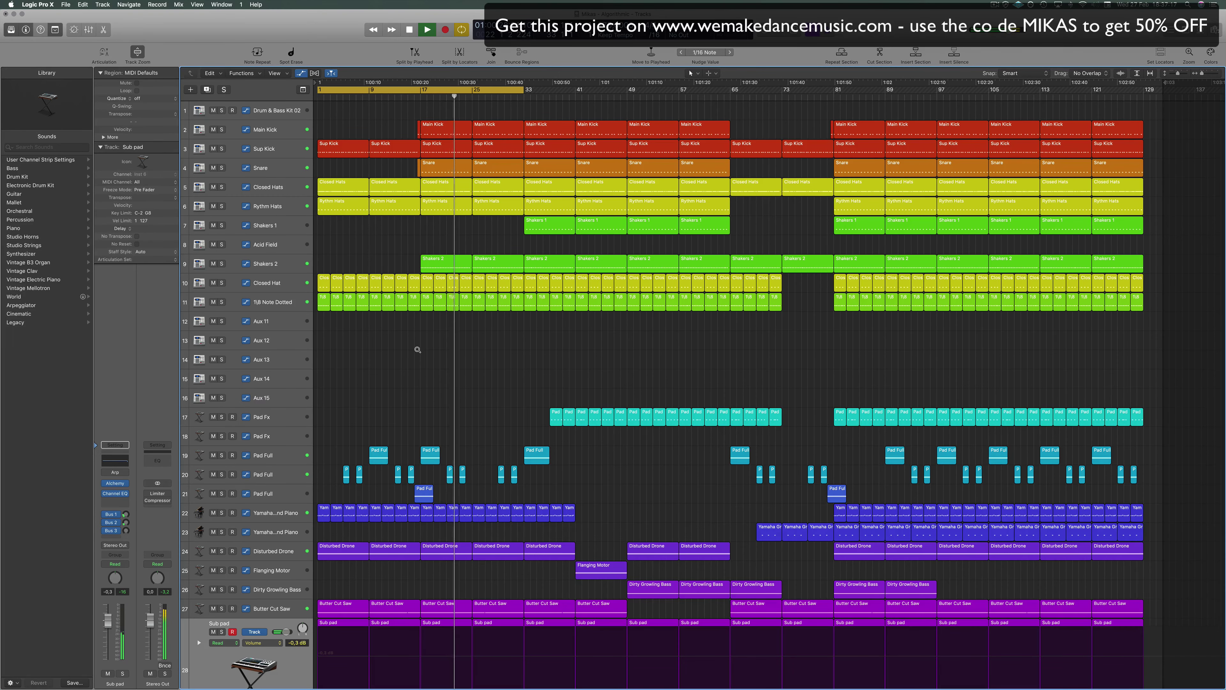
scroll(418, 350, down, 2)
scroll(418, 349, down, 2)
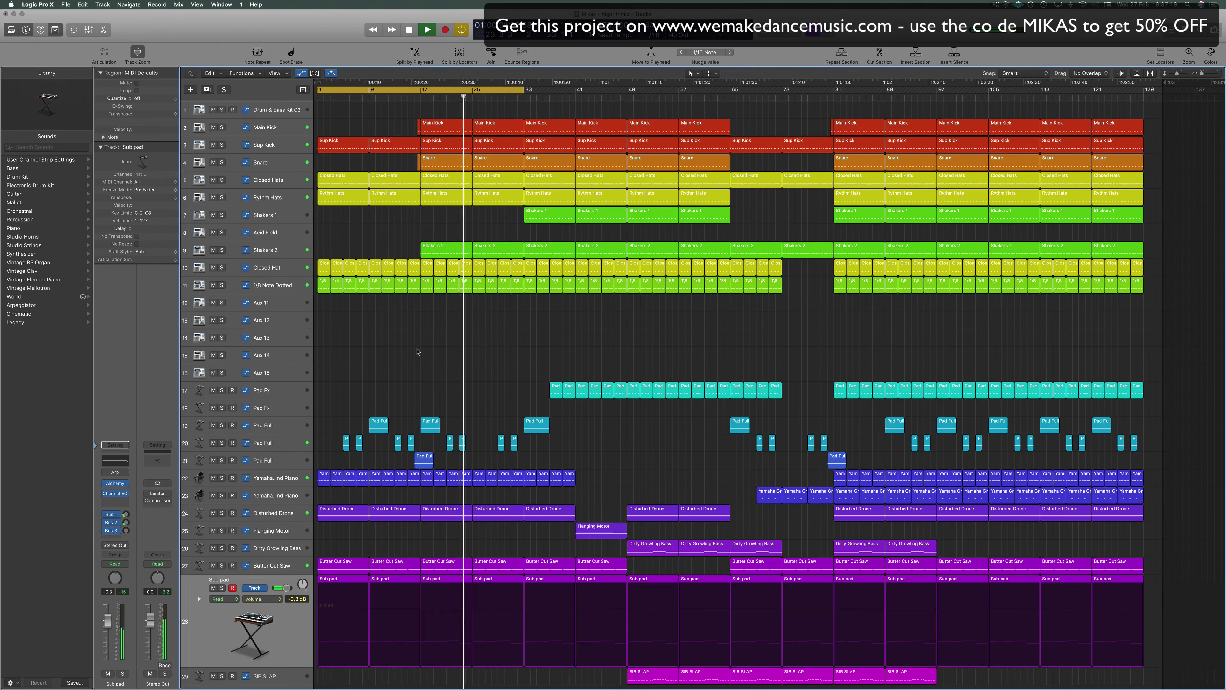
scroll(418, 351, down, 1)
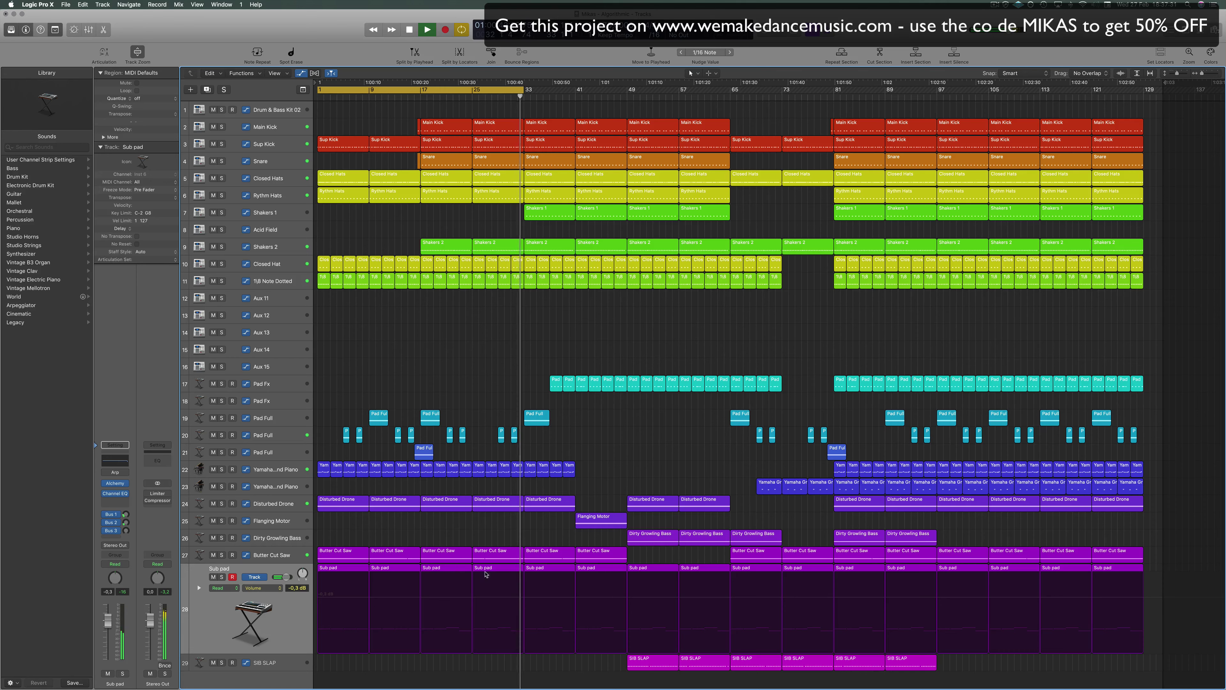
Stop playback, move the cycle range to bars 33 to 65, and play that section.
click(550, 568)
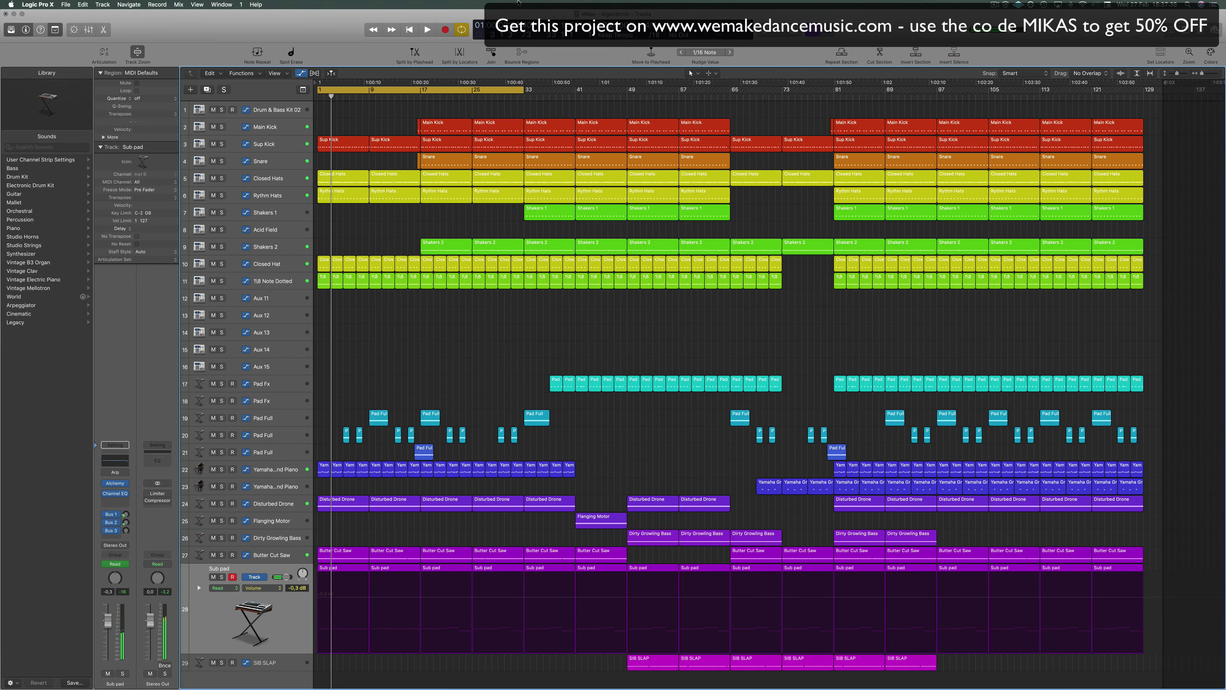
drag(431, 92, 638, 96)
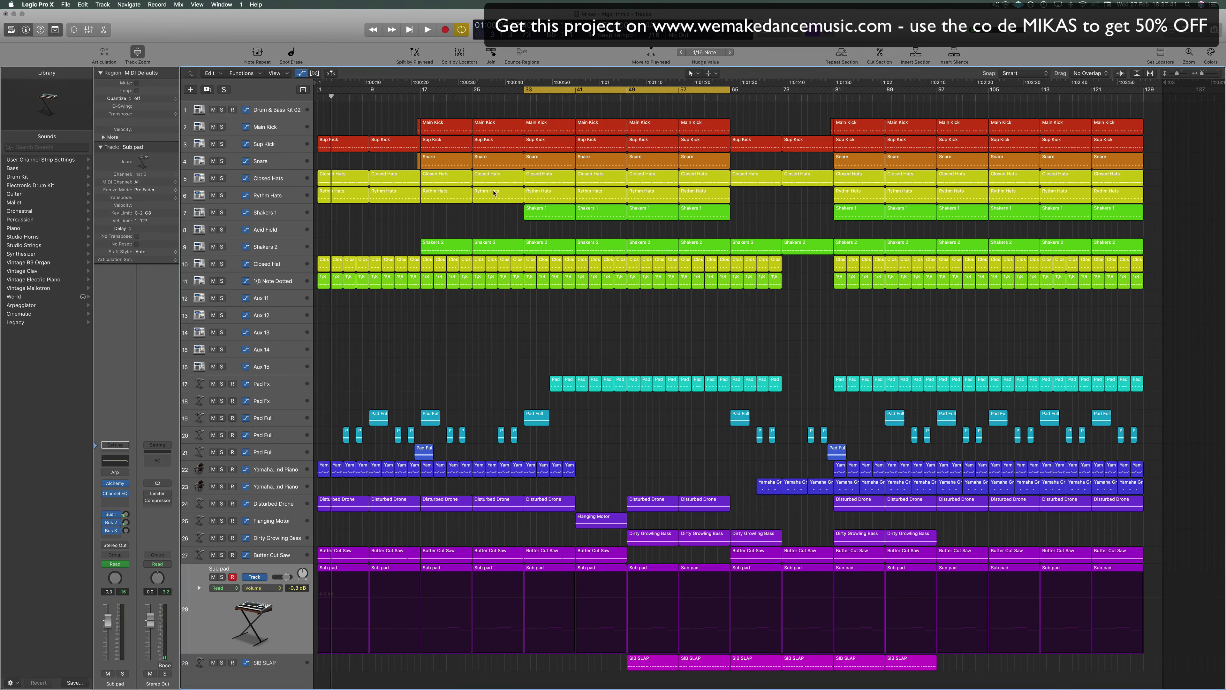
key(space)
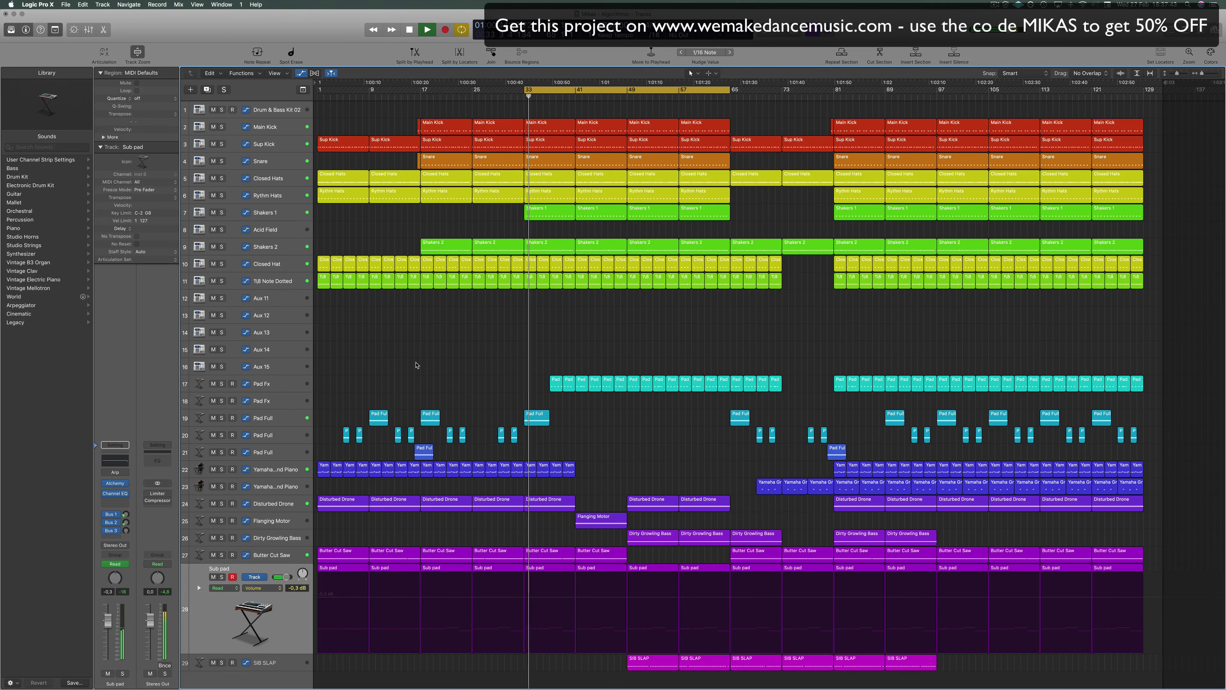
Select the Pad Full and Flanging Motor tracks in turn during playback, deselect their regions, and save the project.
click(285, 418)
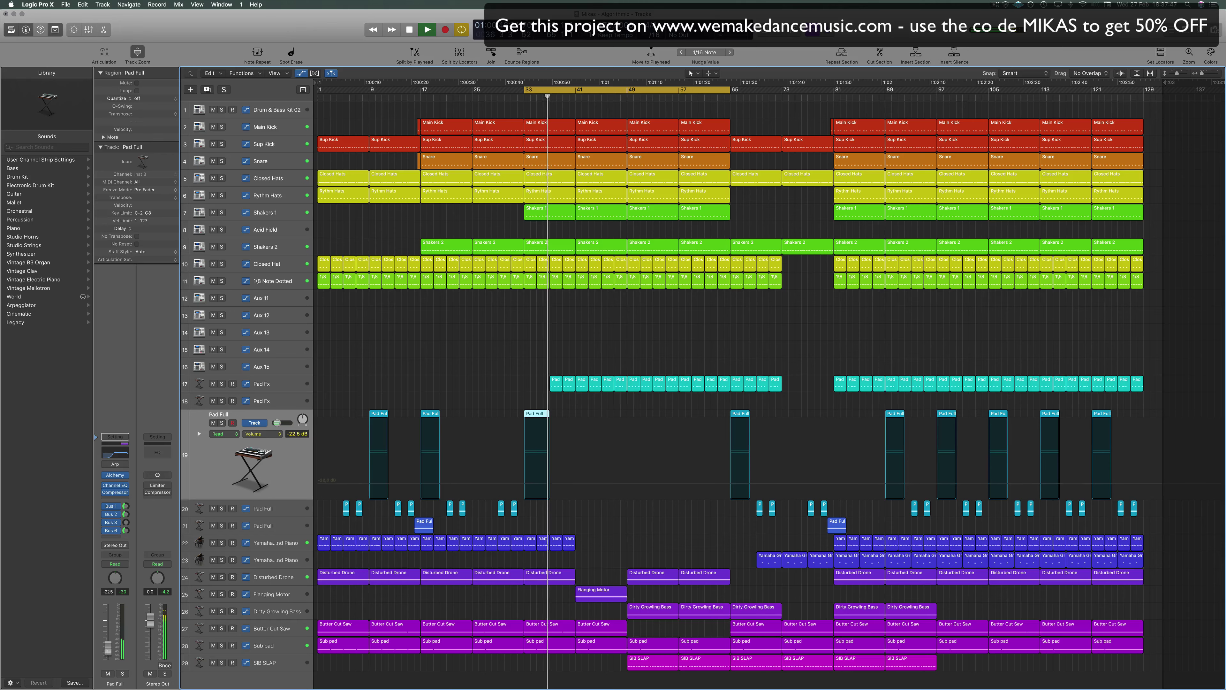
click(462, 338)
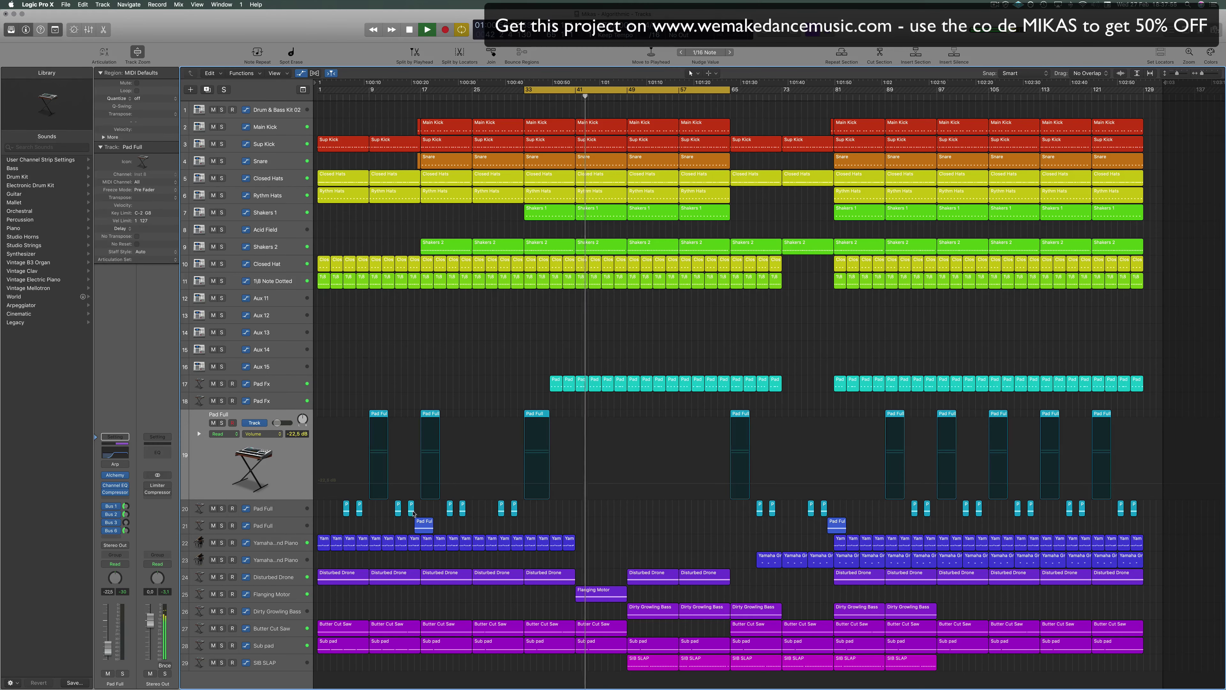
click(286, 593)
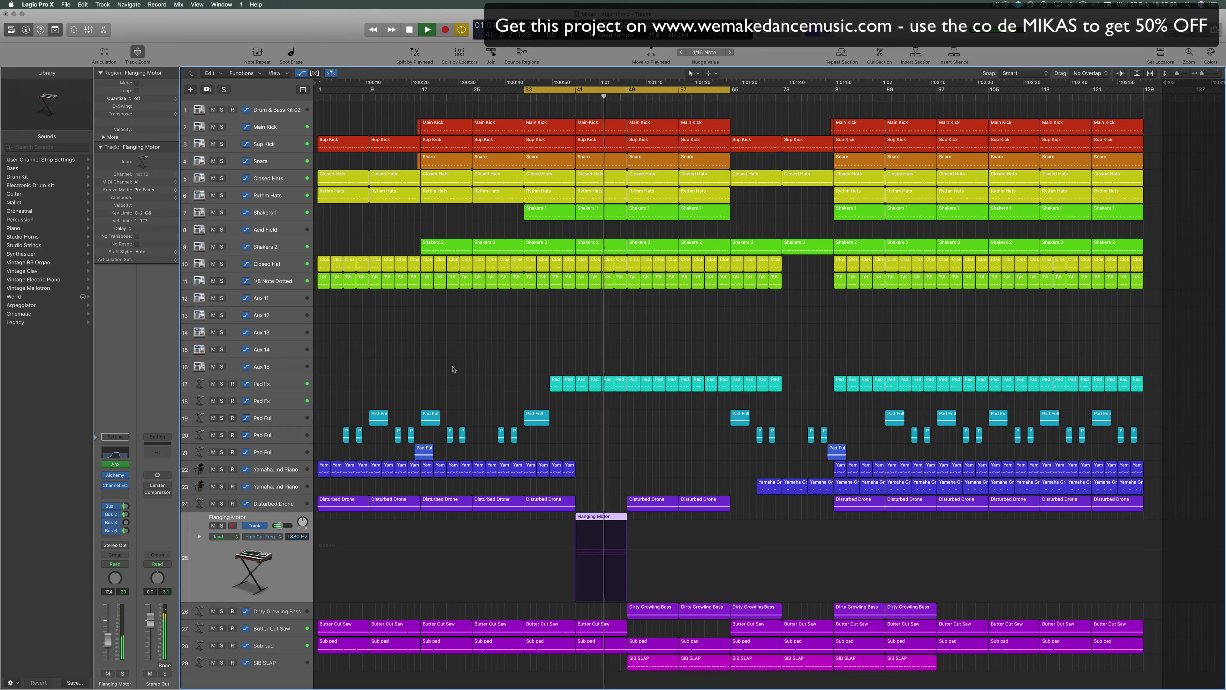
click(467, 352)
key(super+s)
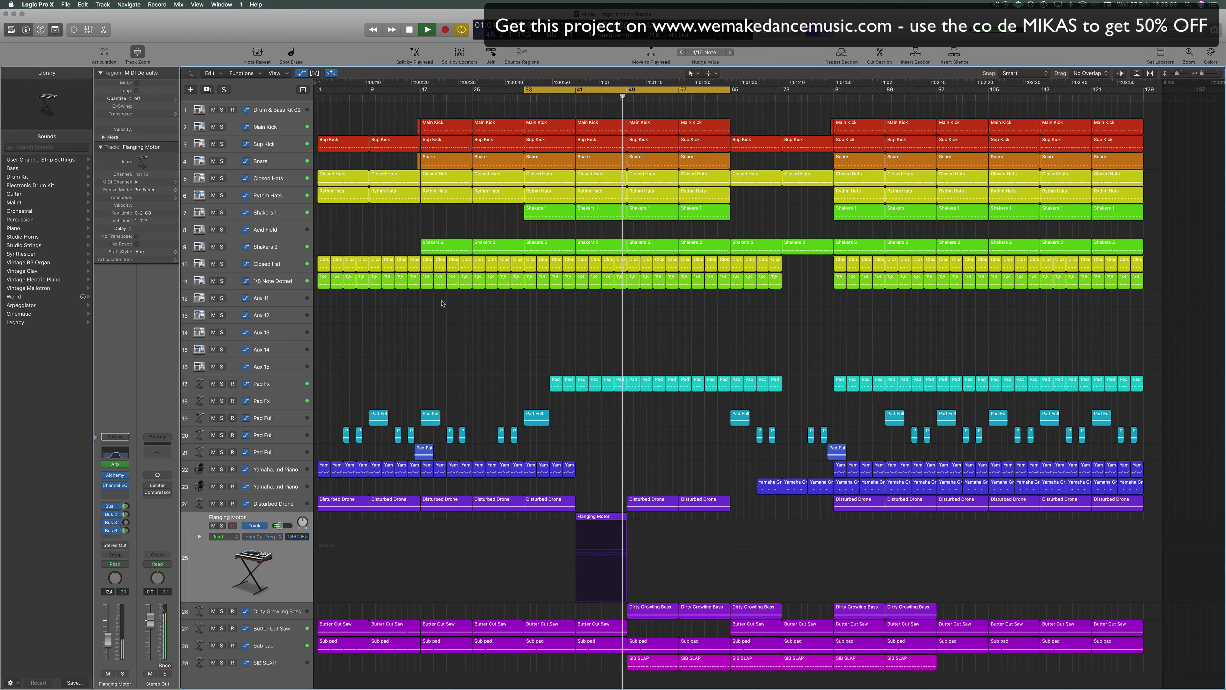
Stop playback and restart it from the start of the cycle range at bar 33.
key(space)
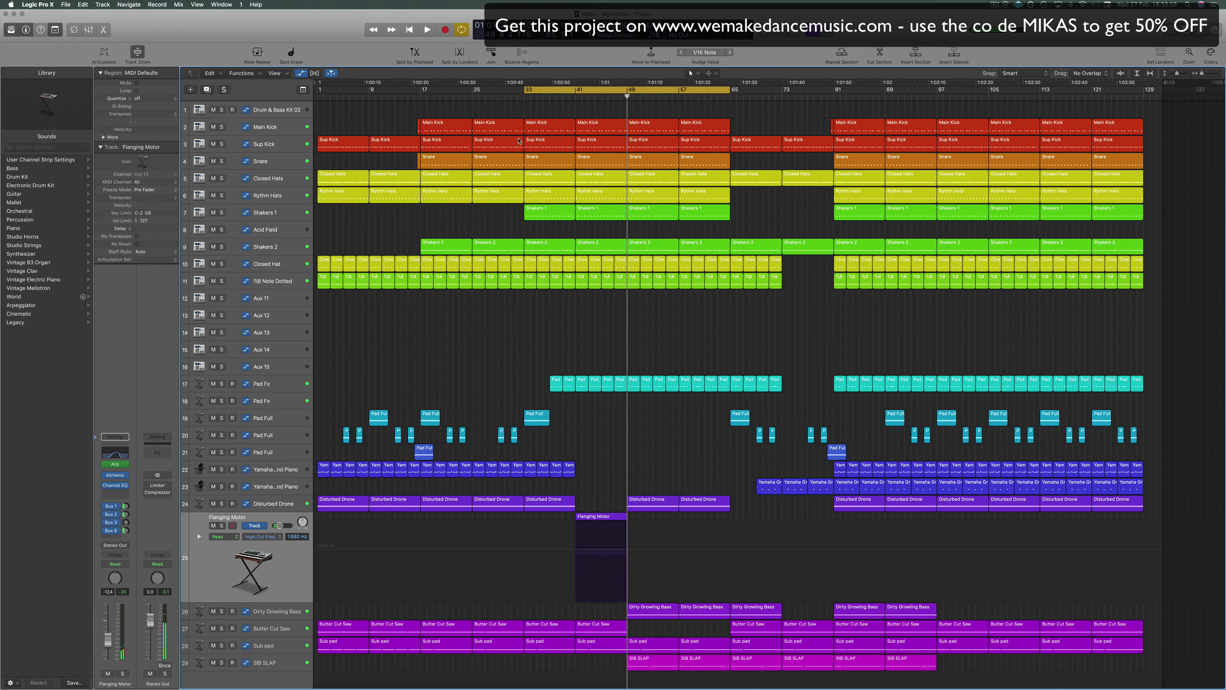
key(space)
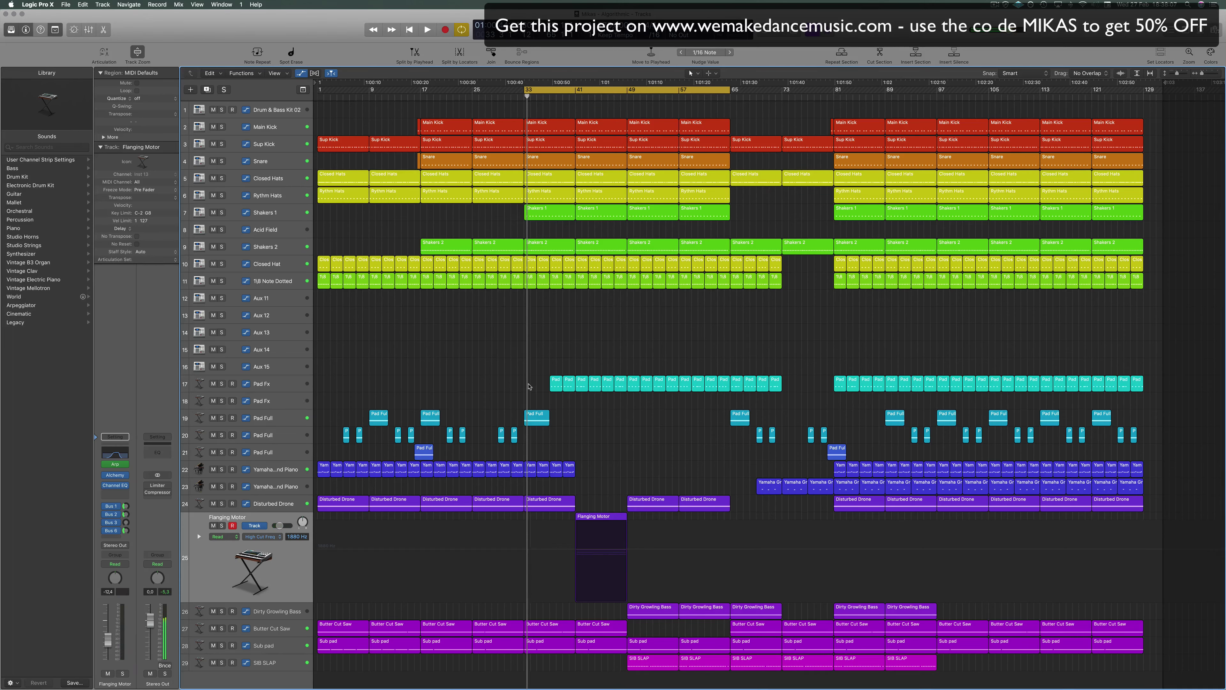
key(space)
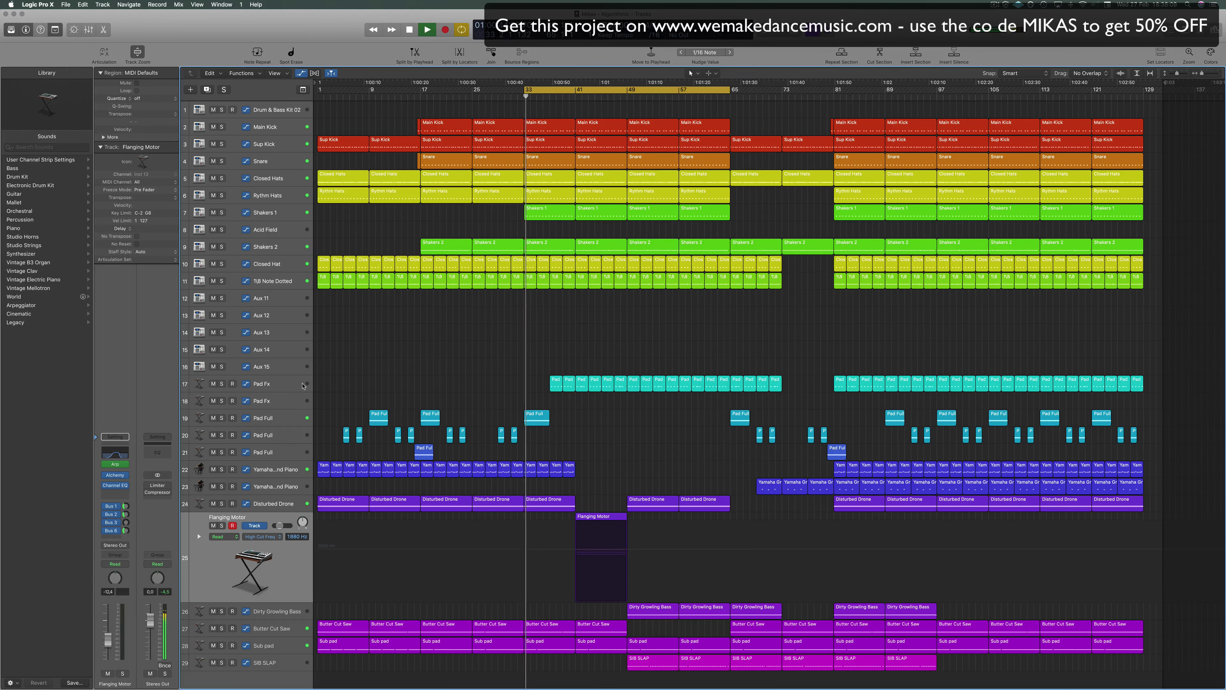
Rename the Pad Fx track on track 17 as Main Riff.
click(282, 388)
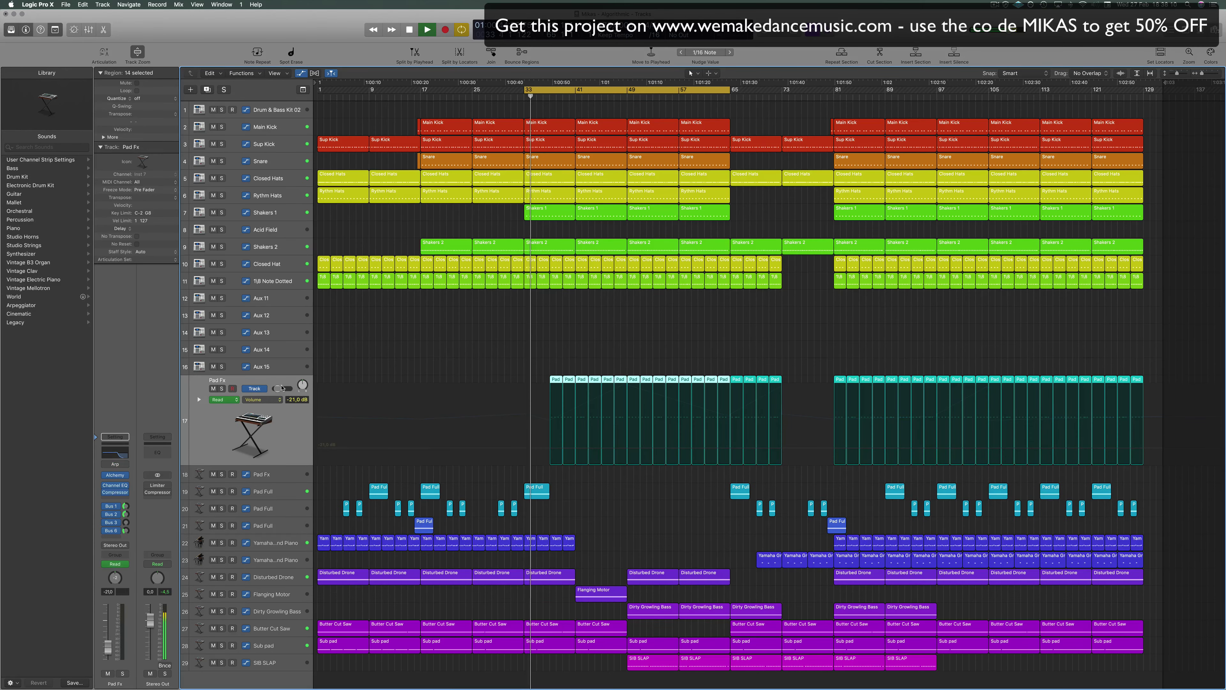
double_click(215, 380)
text(Main)
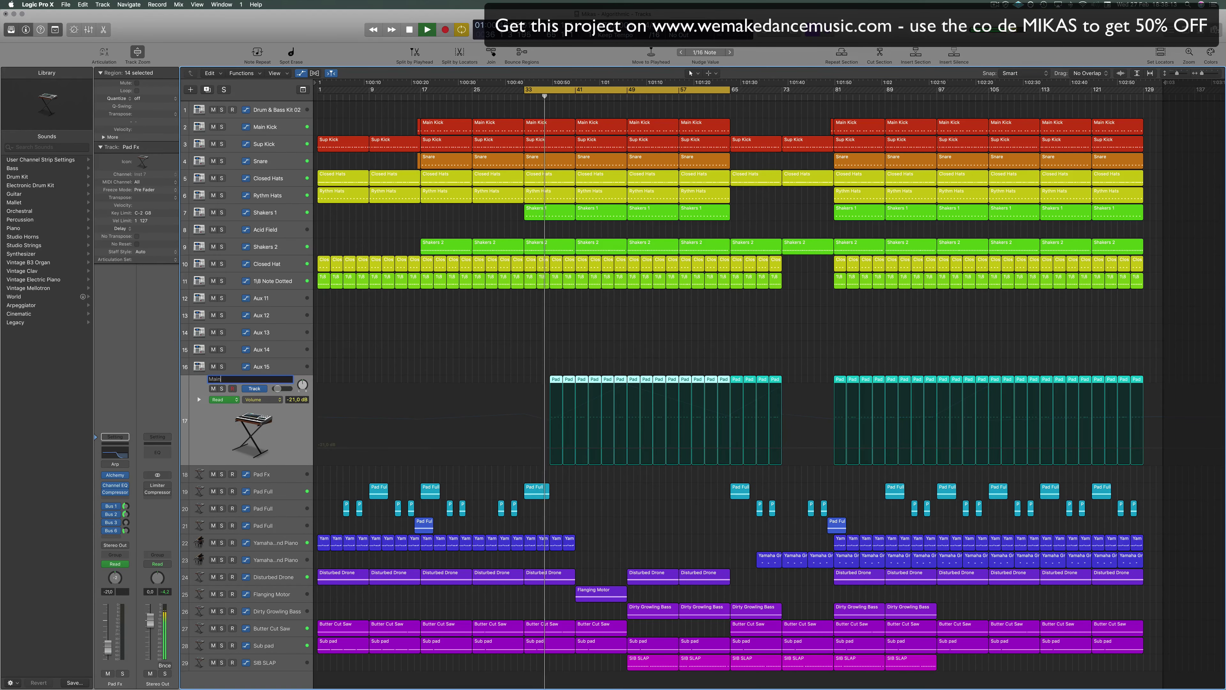
text( Riff)
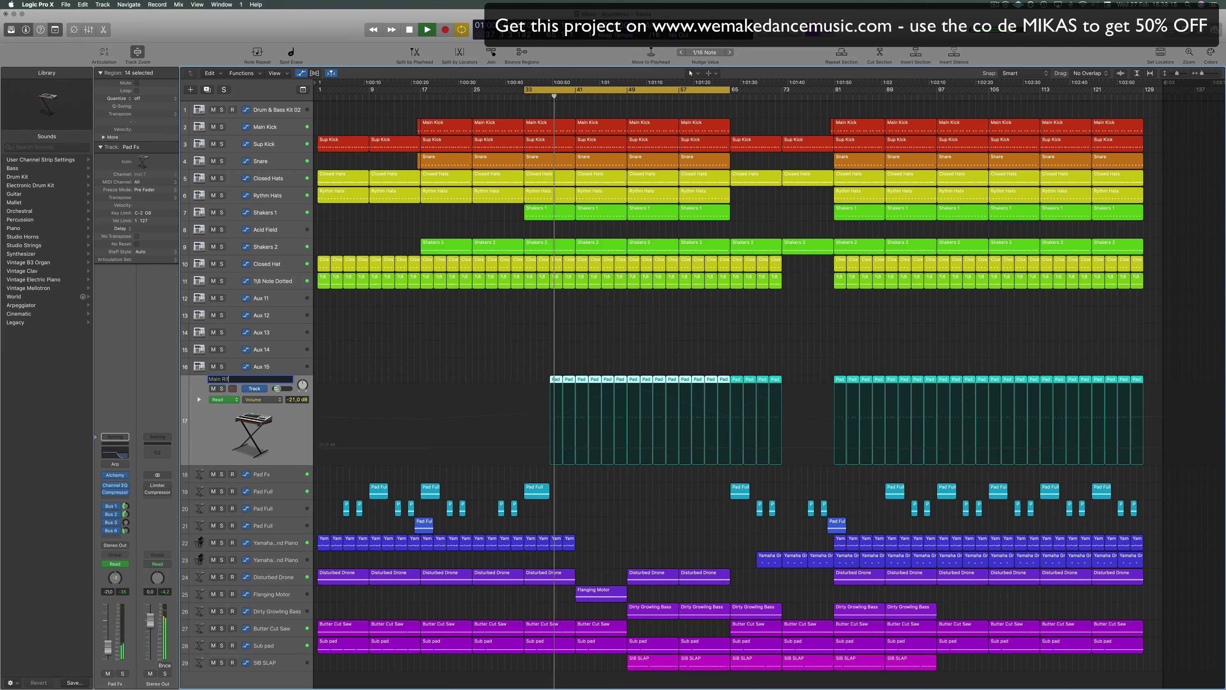
key(Return)
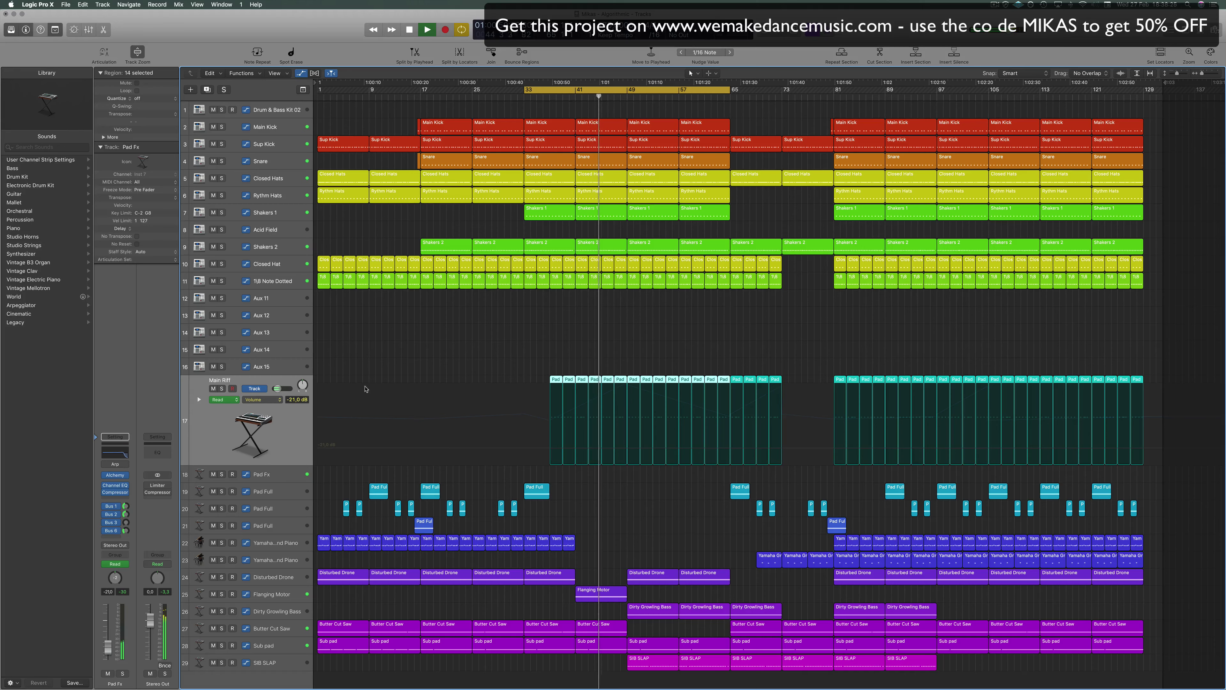
Solo the Main Riff track, view its Alchemy Deep Sweep Lead preset, and close the instrument window.
click(222, 388)
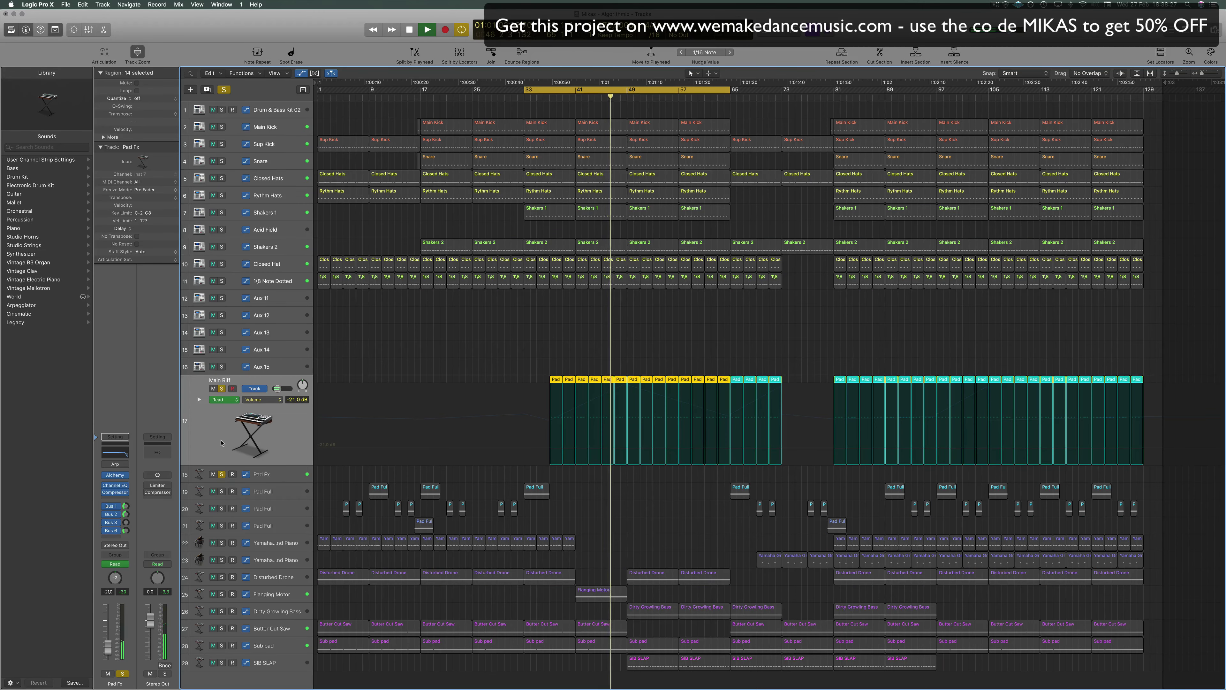
click(116, 475)
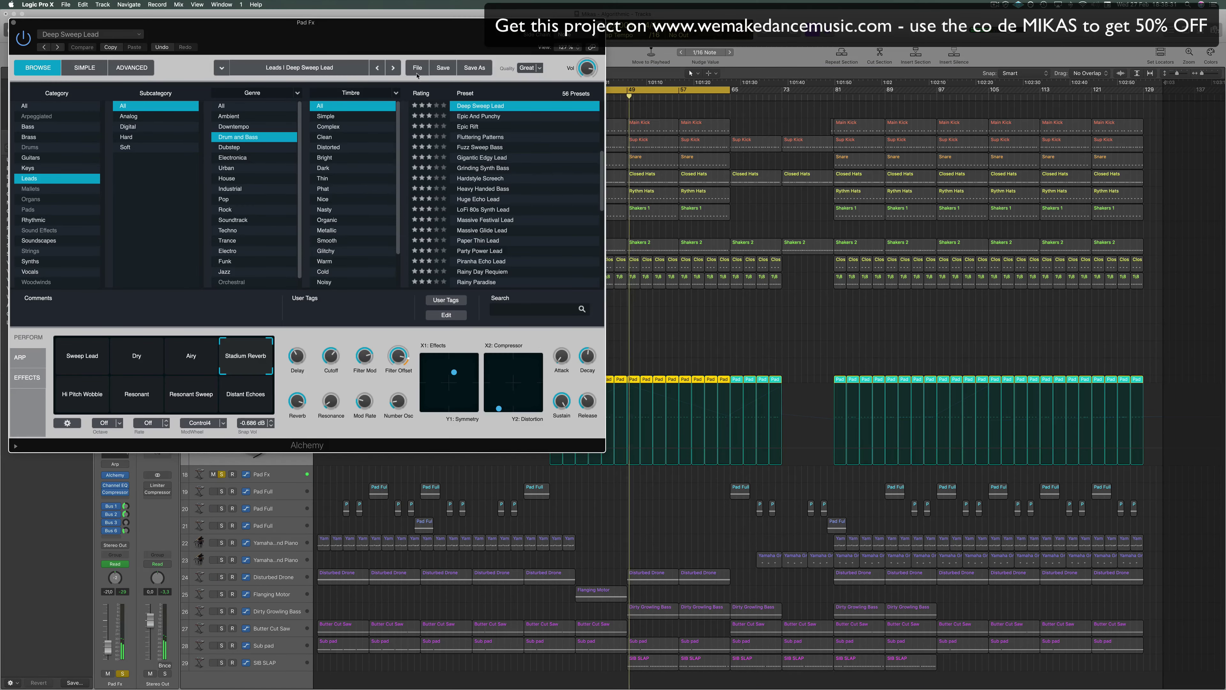
drag(440, 32, 533, 40)
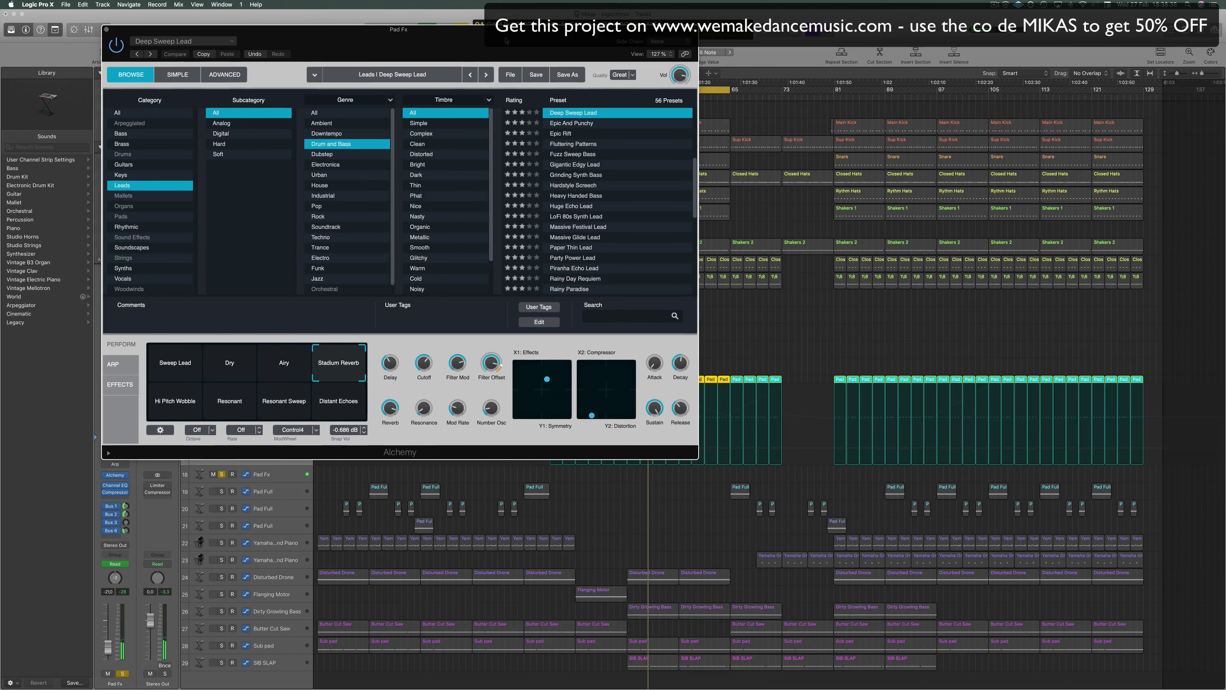
key(super+w)
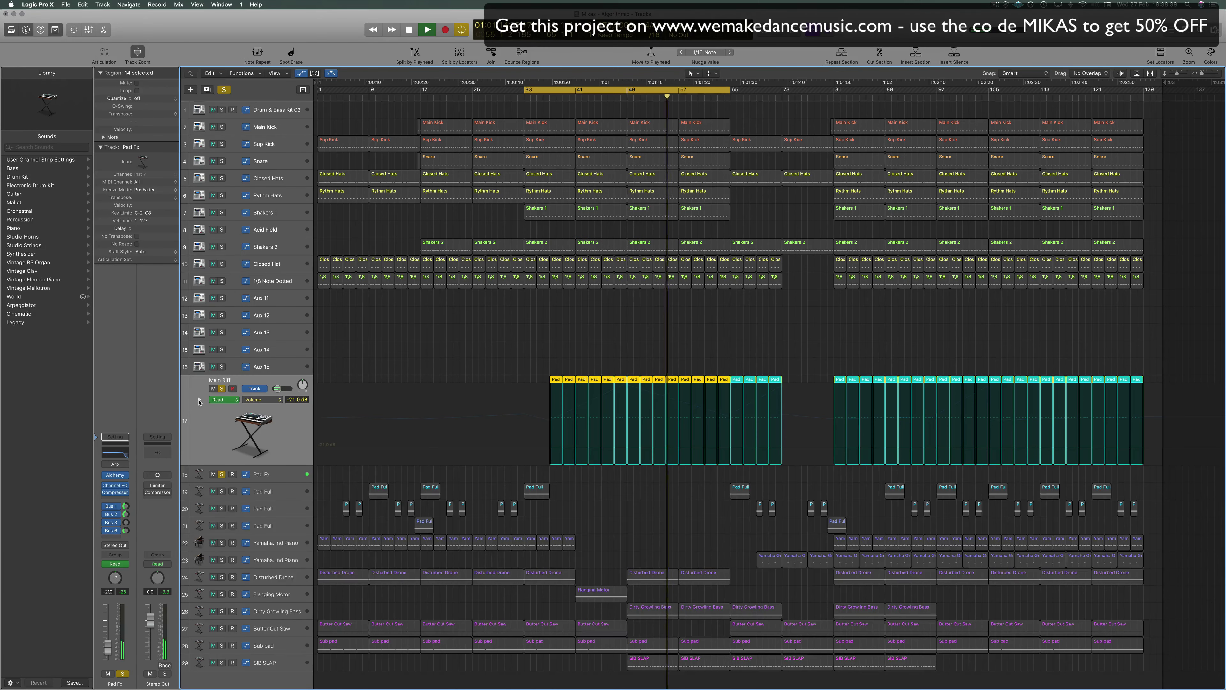
Show the High Cut Frequency automation on the Main Riff track, clear its solo, and replay the arrangement from bar 33.
click(197, 400)
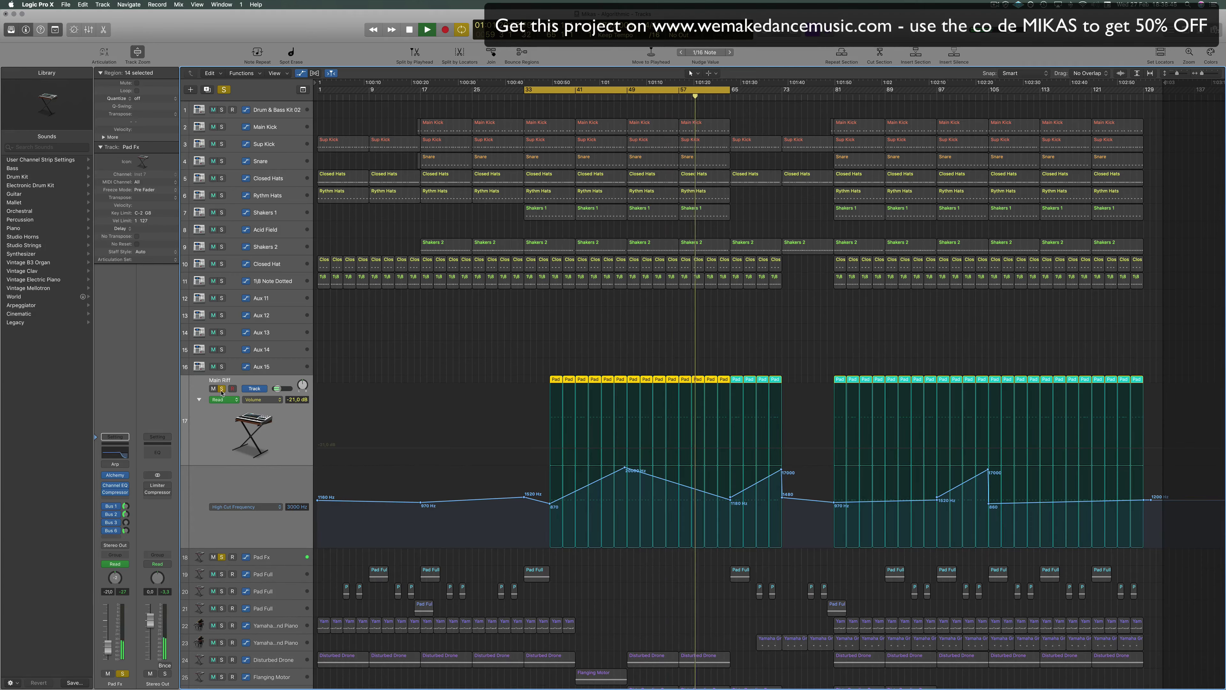
click(221, 389)
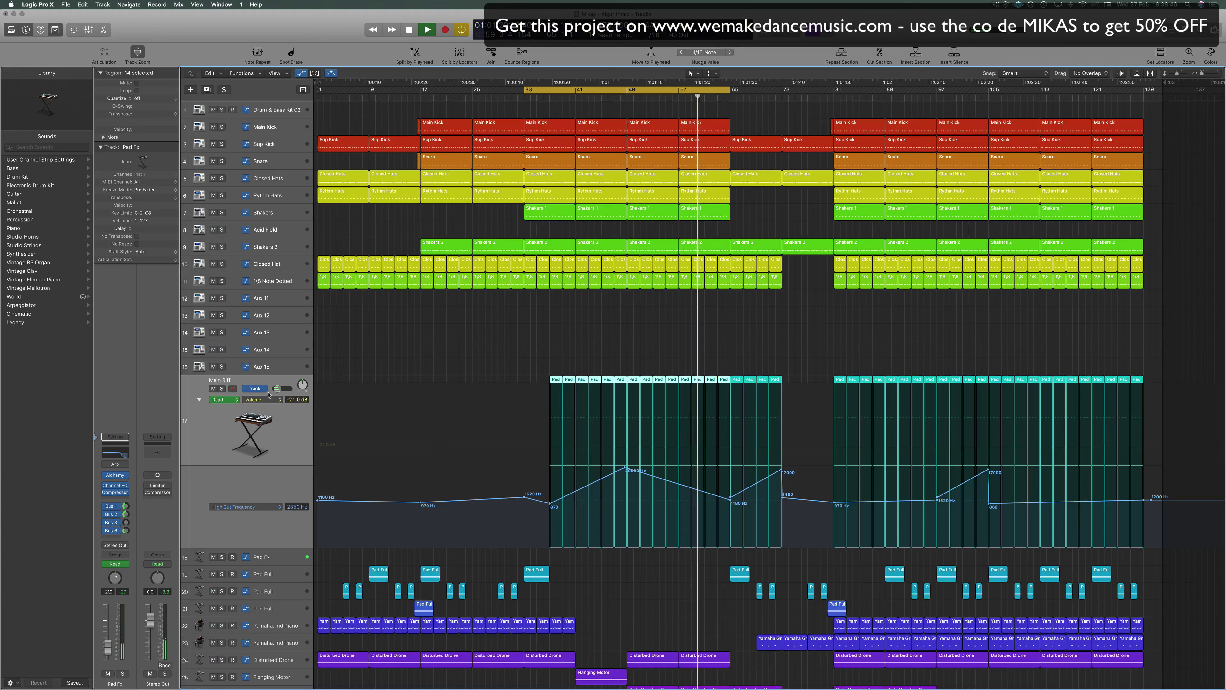
key(space)
click(577, 338)
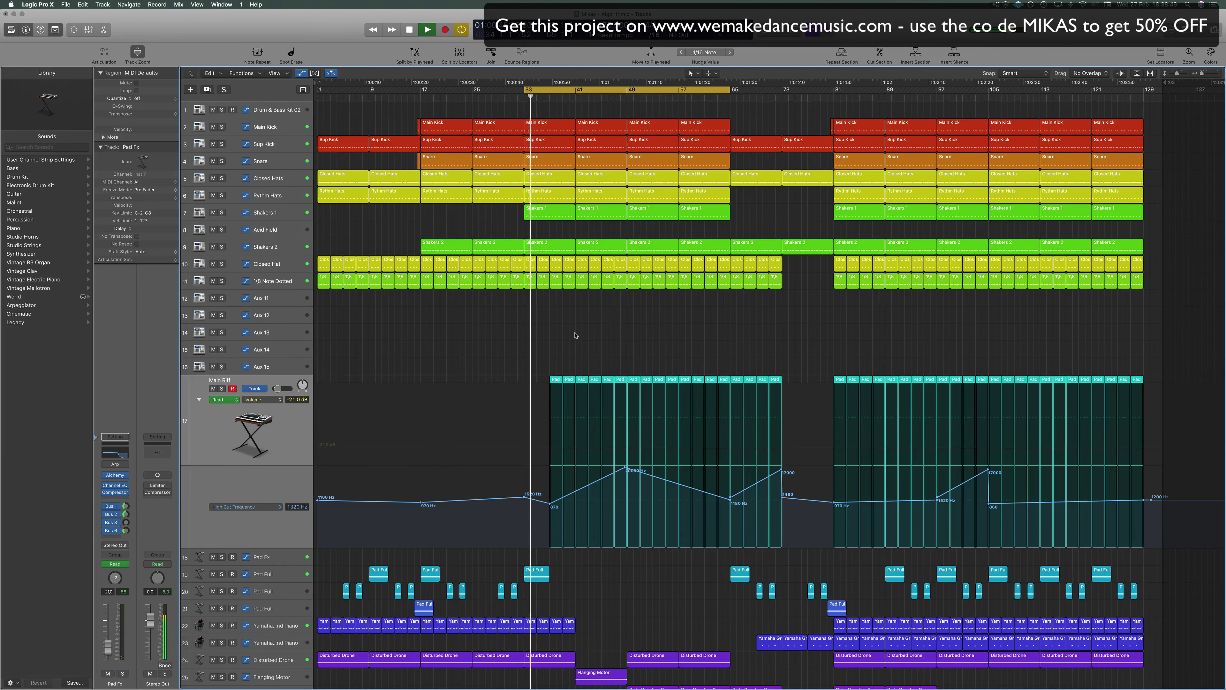
scroll(582, 338, down, 1)
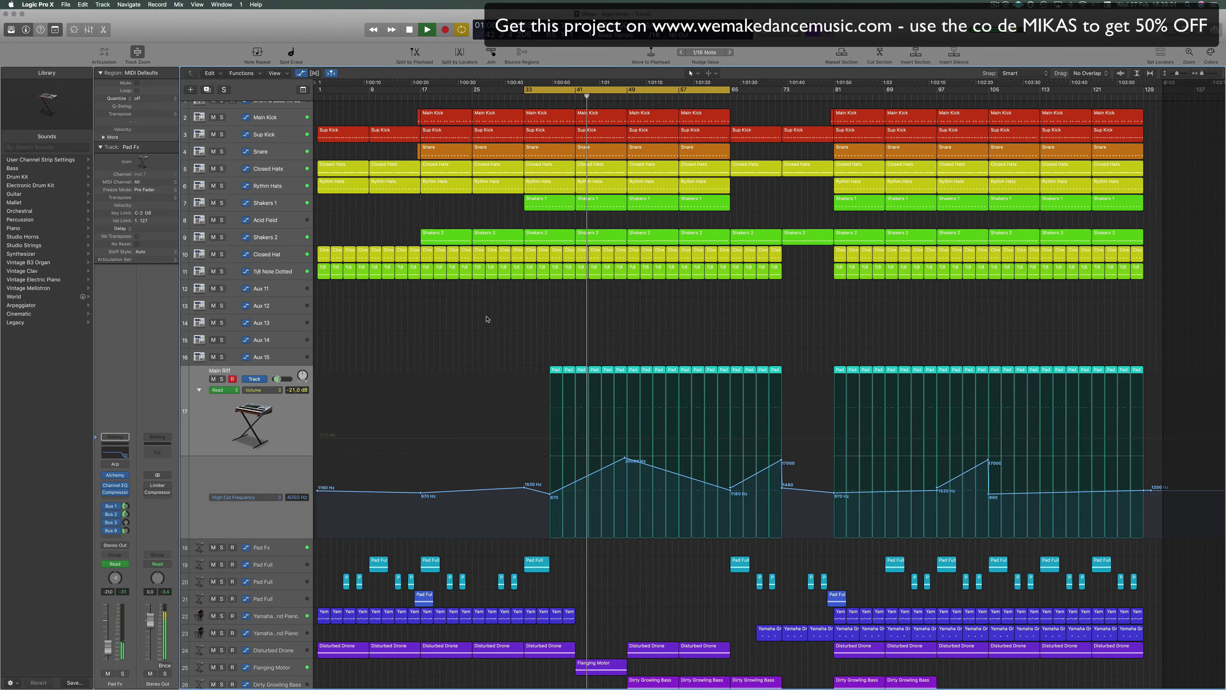
Select the Flanging Motor track, solo it briefly to hear its part, and clear the solo.
click(282, 668)
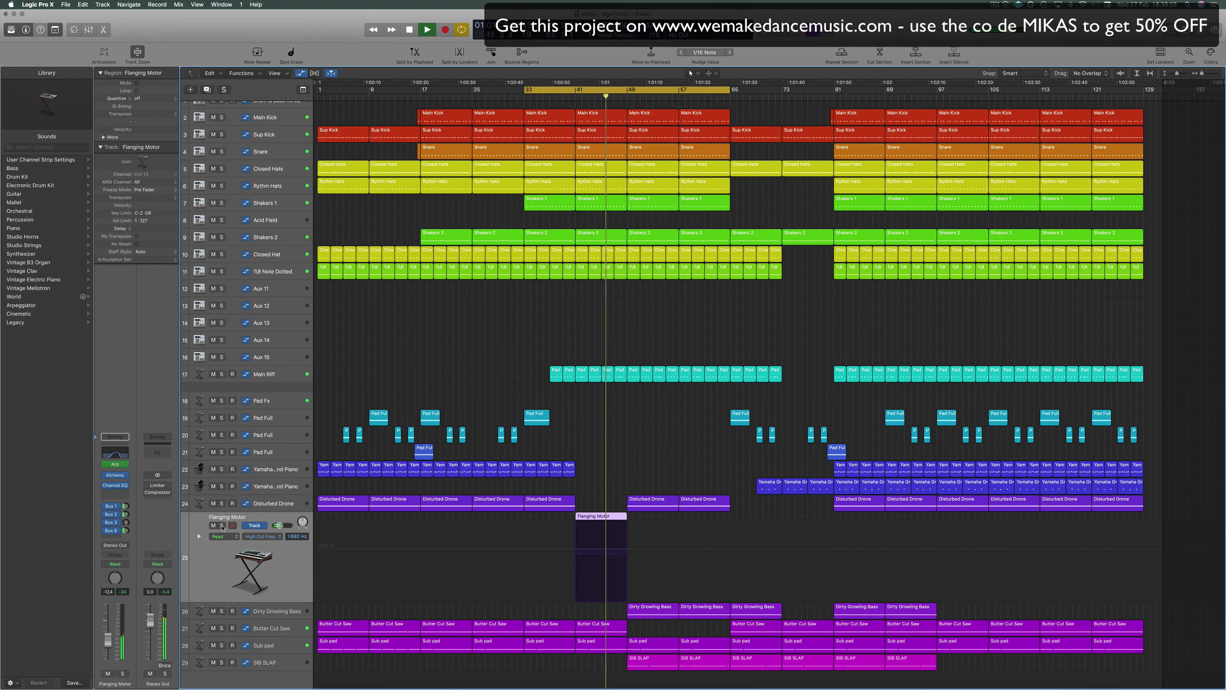
click(222, 526)
click(222, 526)
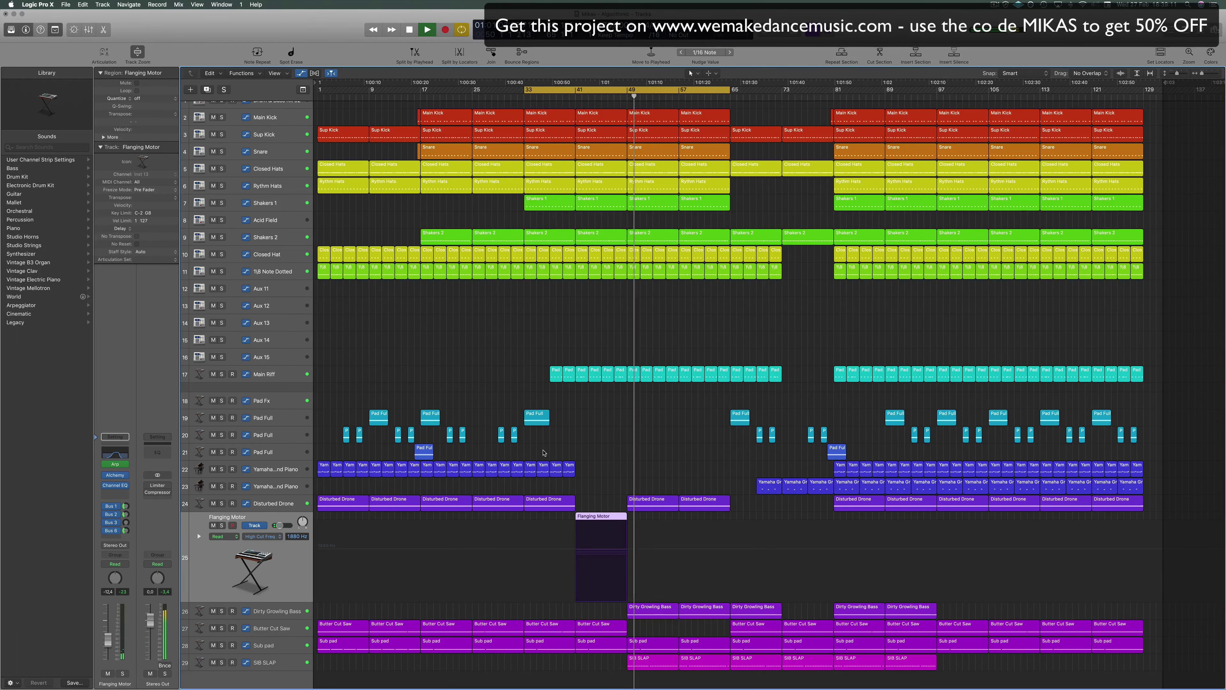
Deselect the Flanging Motor region and solo the Disturbed Drone track.
click(607, 433)
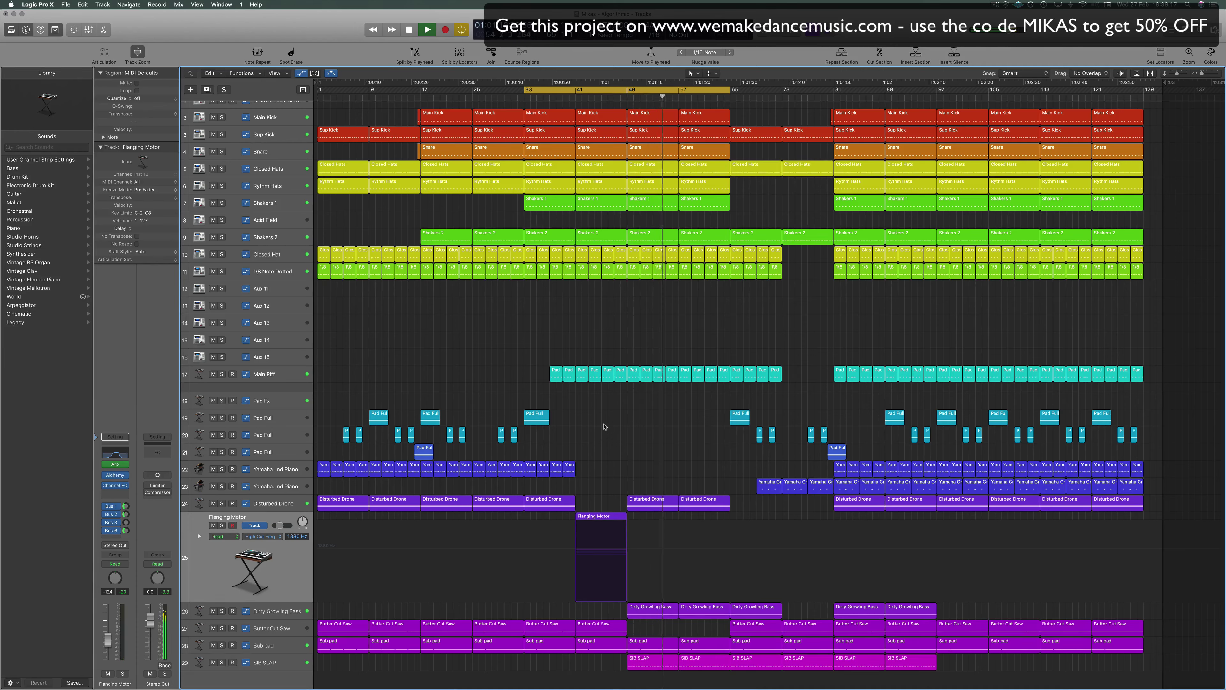
click(222, 503)
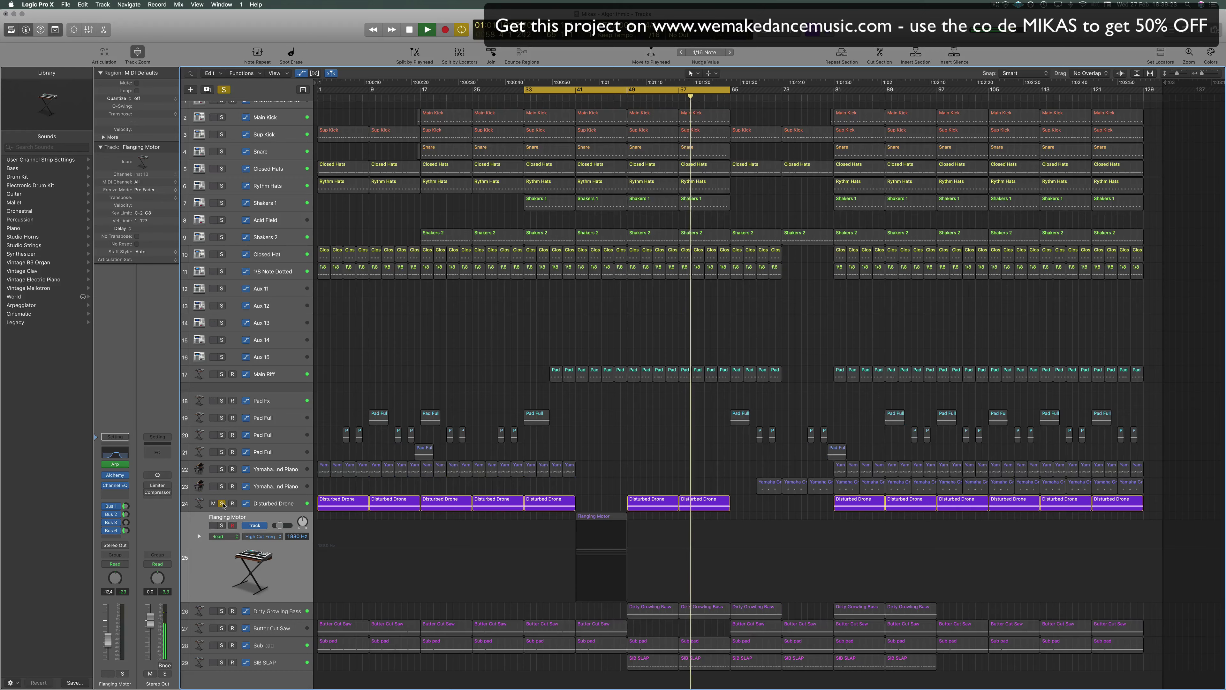
Clear the Disturbed Drone solo, solo the Dirty Growling Bass track, and move the playback position to bar 49.
click(222, 503)
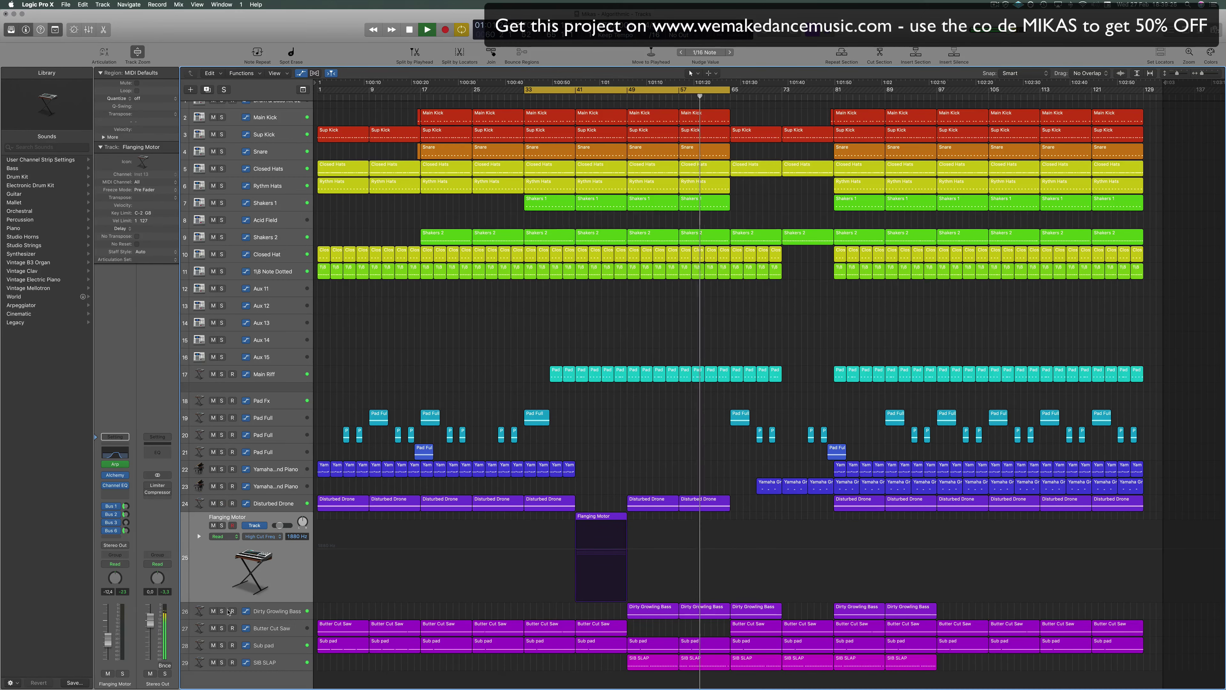
key(ctrl+s)
scroll(574, 576, down, 2)
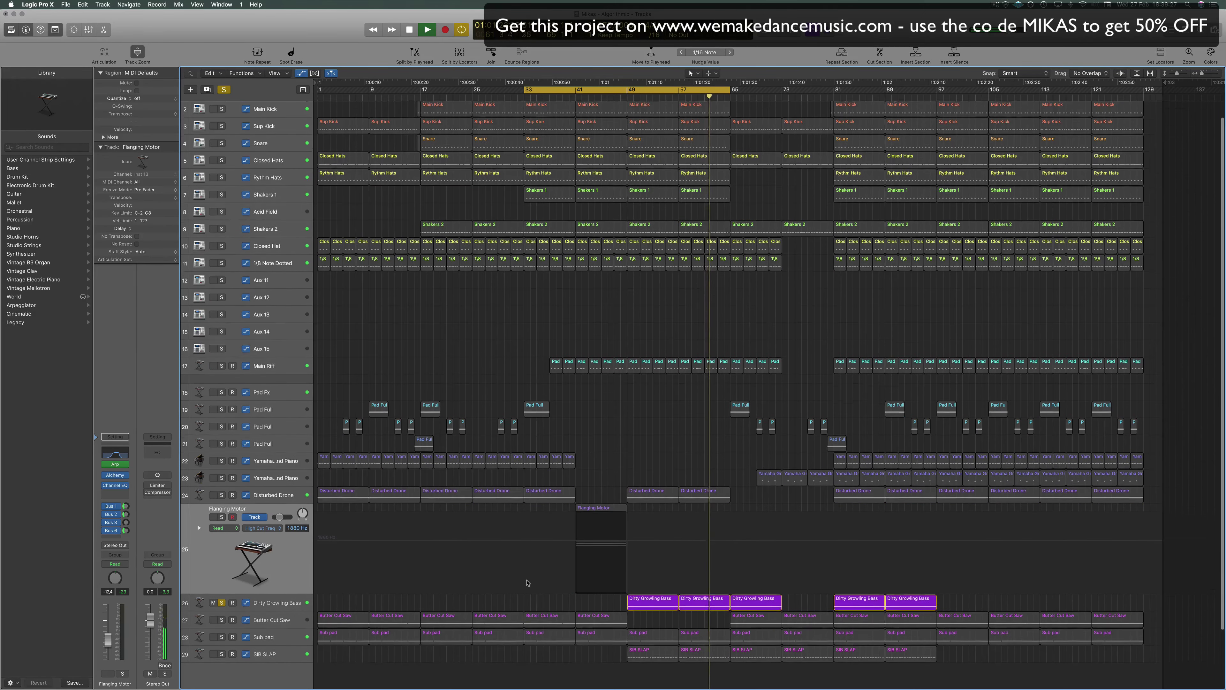
click(625, 91)
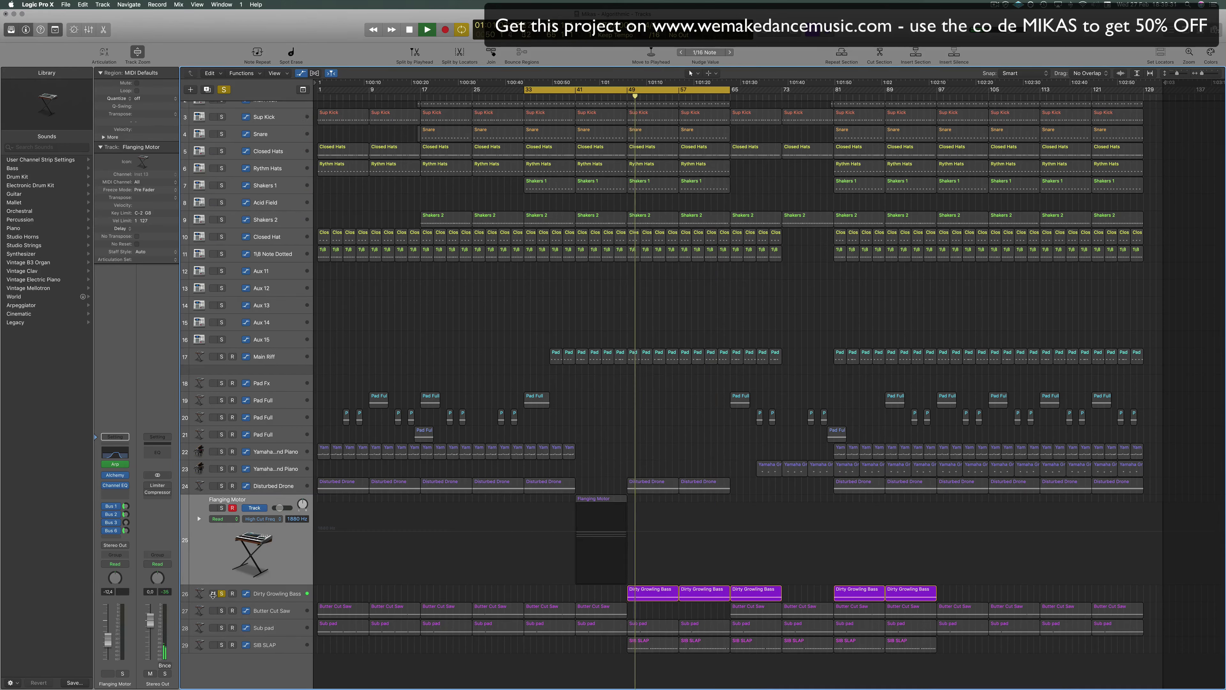
Select the Dirty Growling Bass track, view its Arpeggiator settings, and close the plug-in window.
click(276, 594)
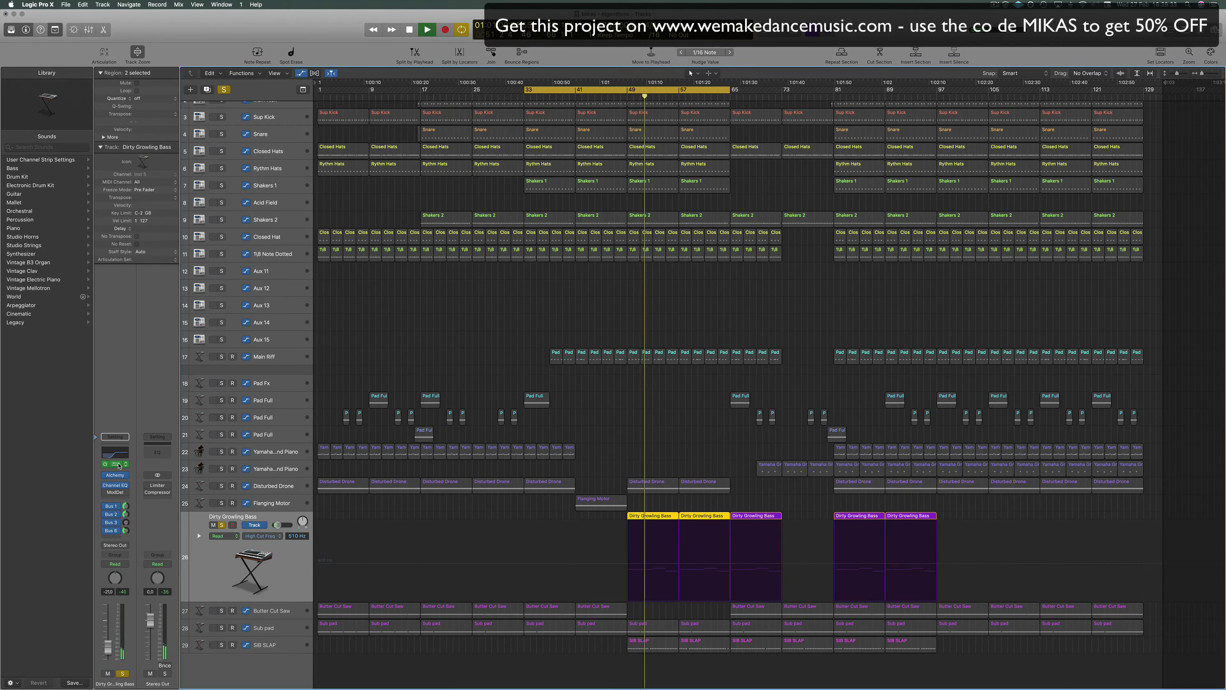
click(119, 465)
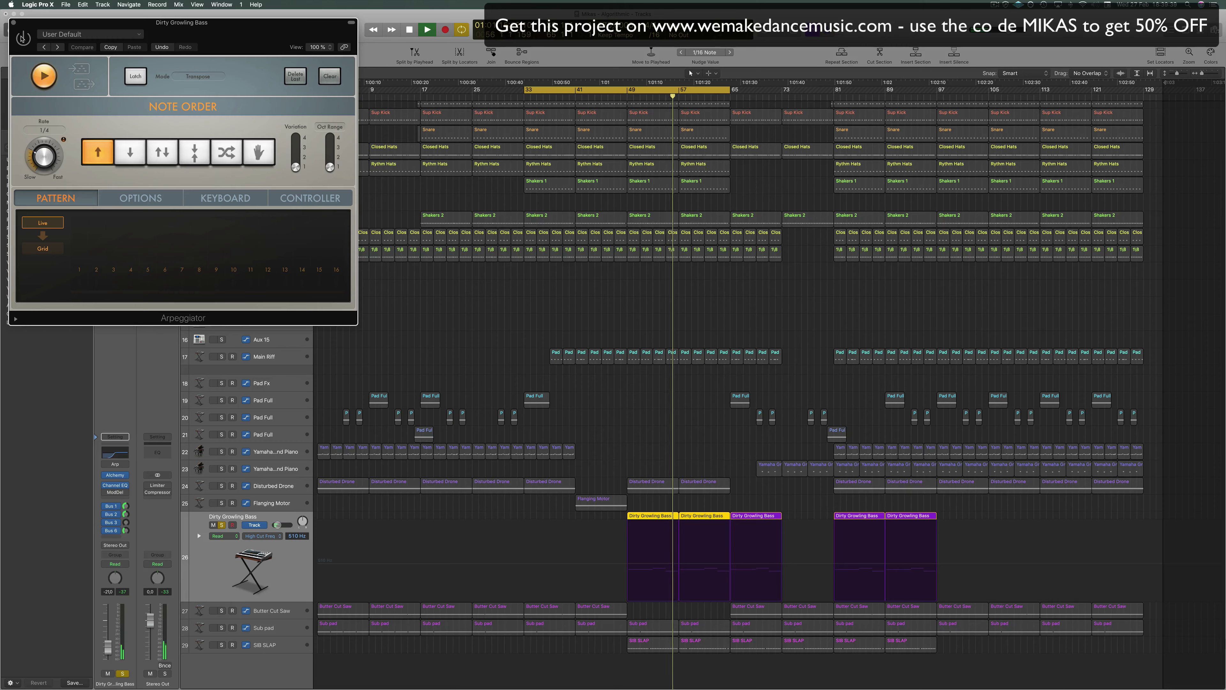
click(22, 38)
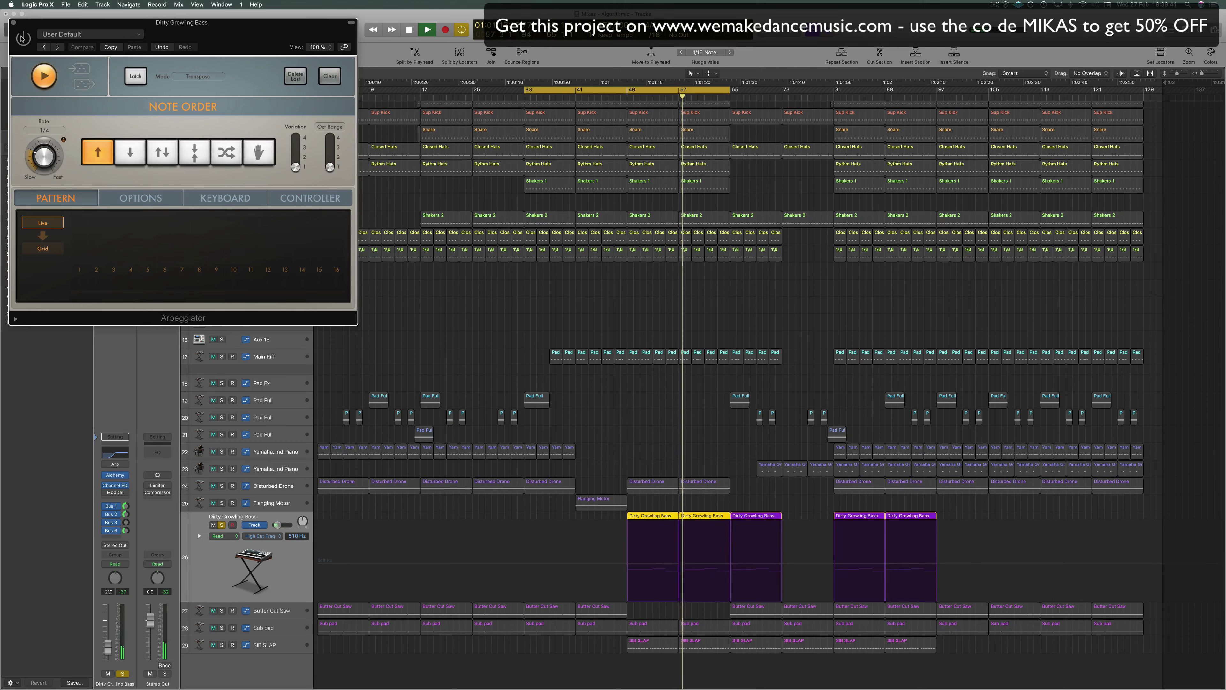
click(14, 23)
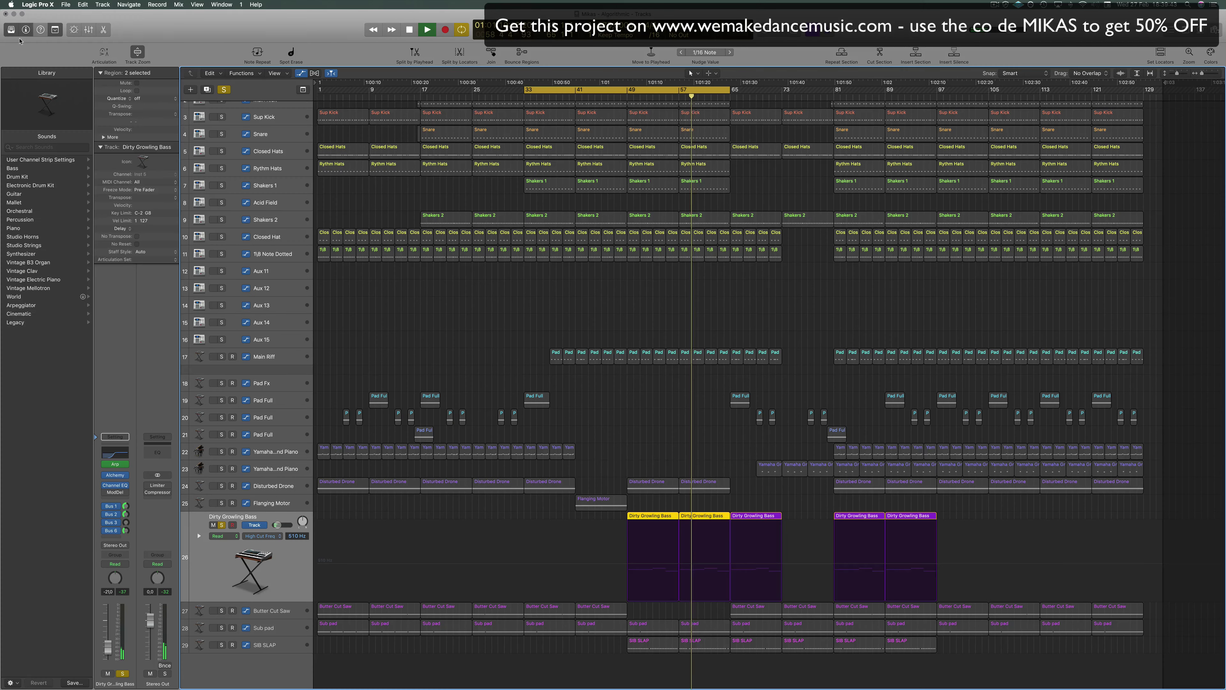
Set the cycle range to bars 49 to 65, add the Sub pad track to the solo to hear it, and stop playback.
drag(595, 91, 698, 92)
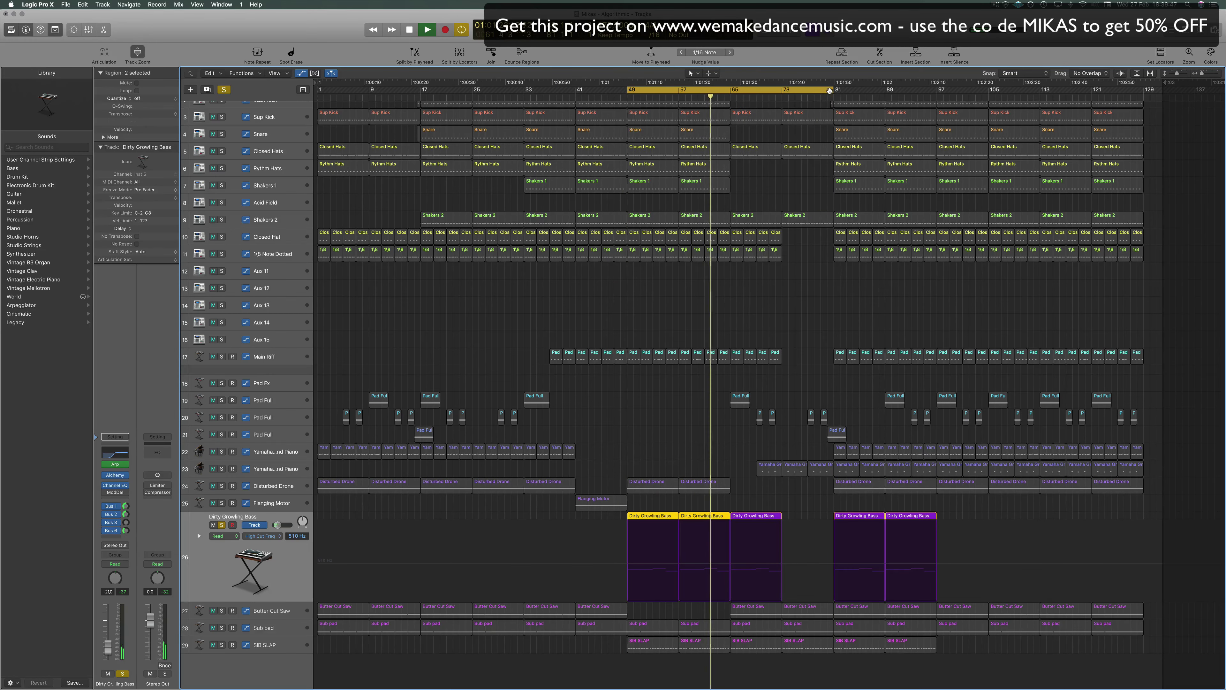
drag(830, 90, 735, 93)
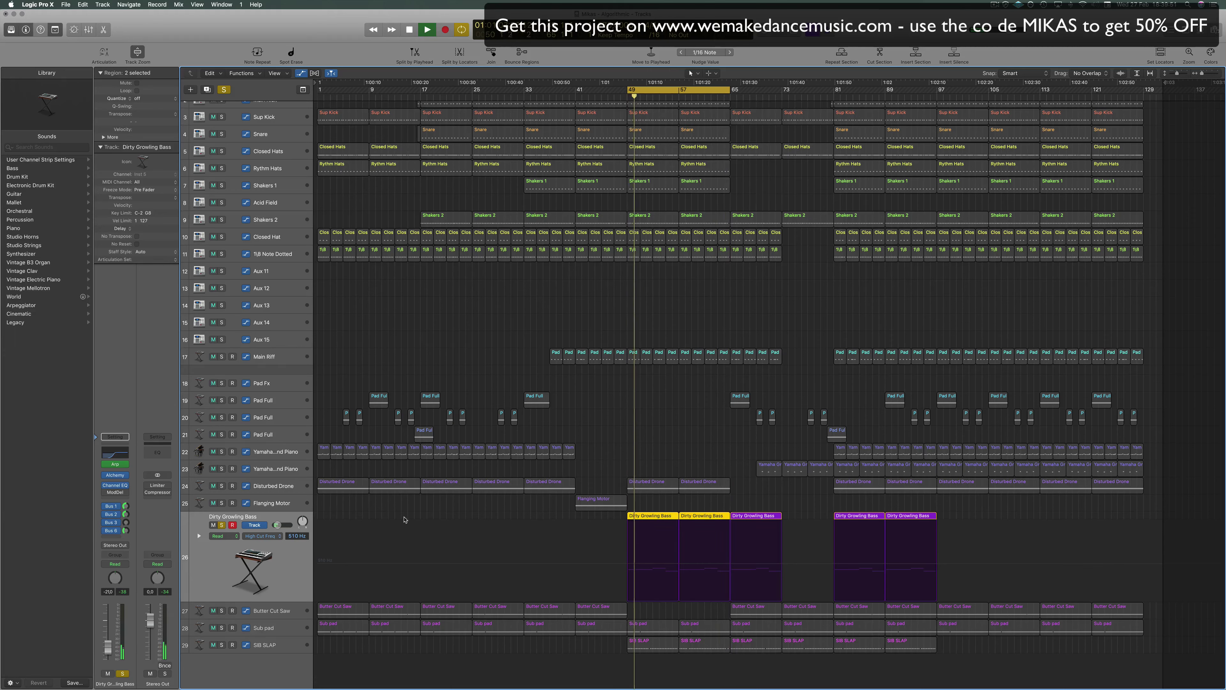
click(222, 628)
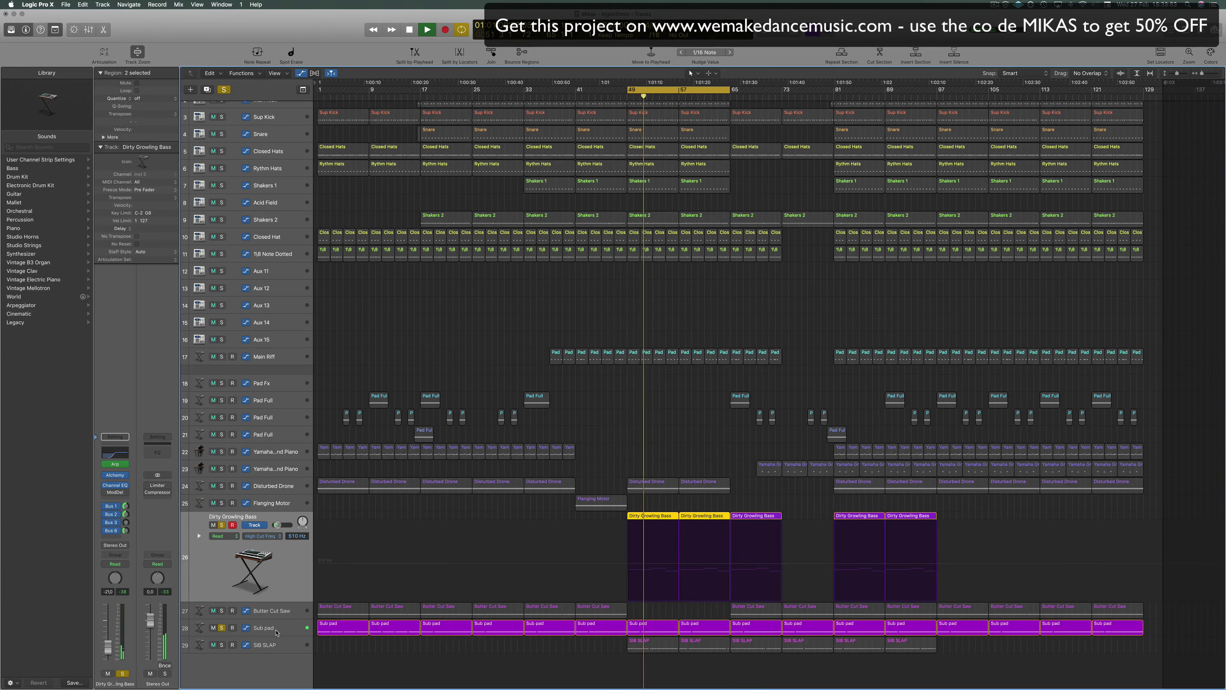
click(291, 629)
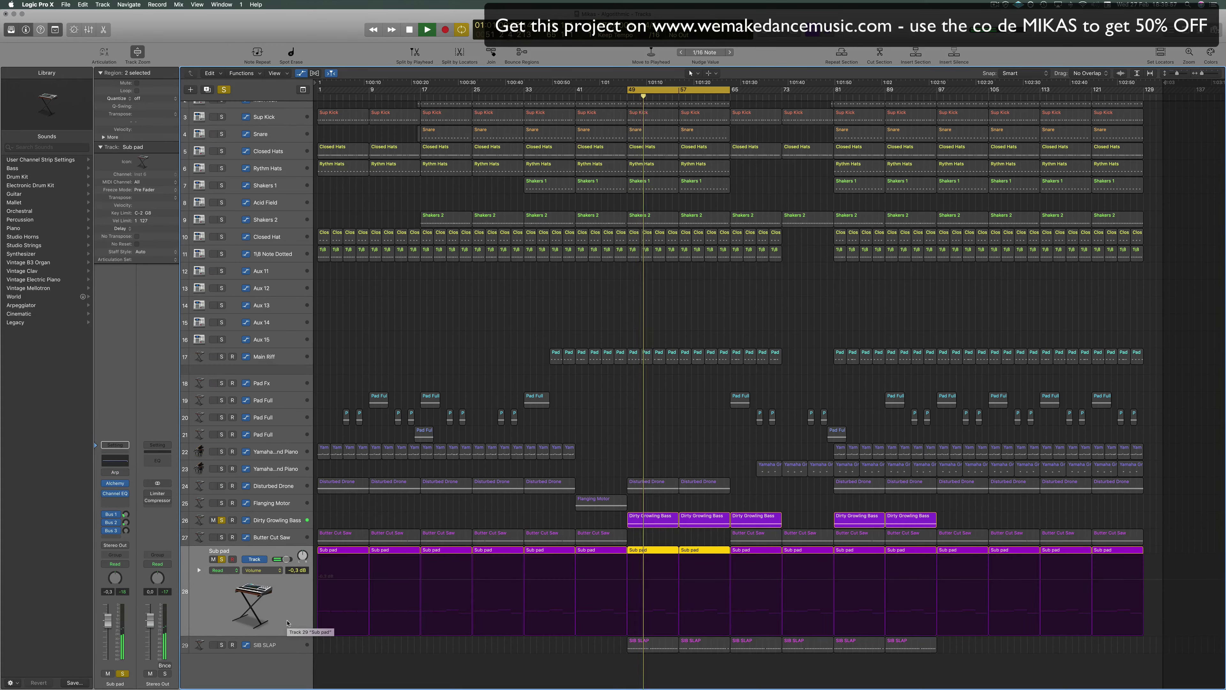
key(space)
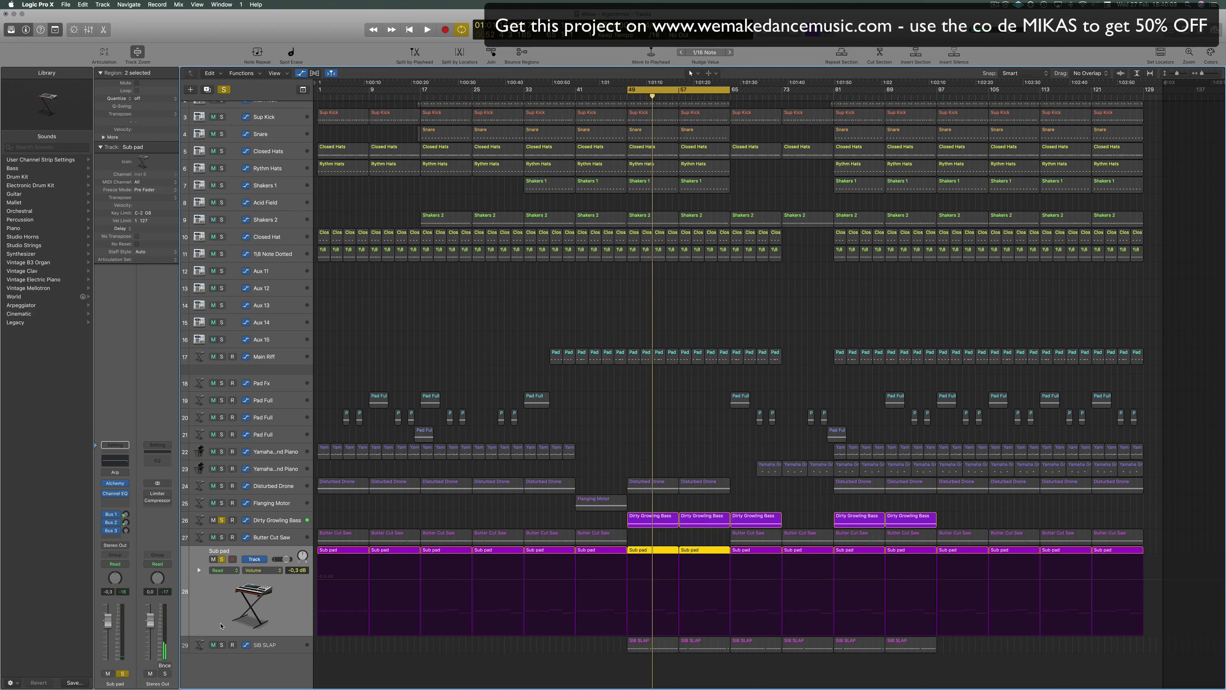
Add the SIB SLAP track to the soloed bass tracks, restart playback, and select SIB SLAP.
click(222, 645)
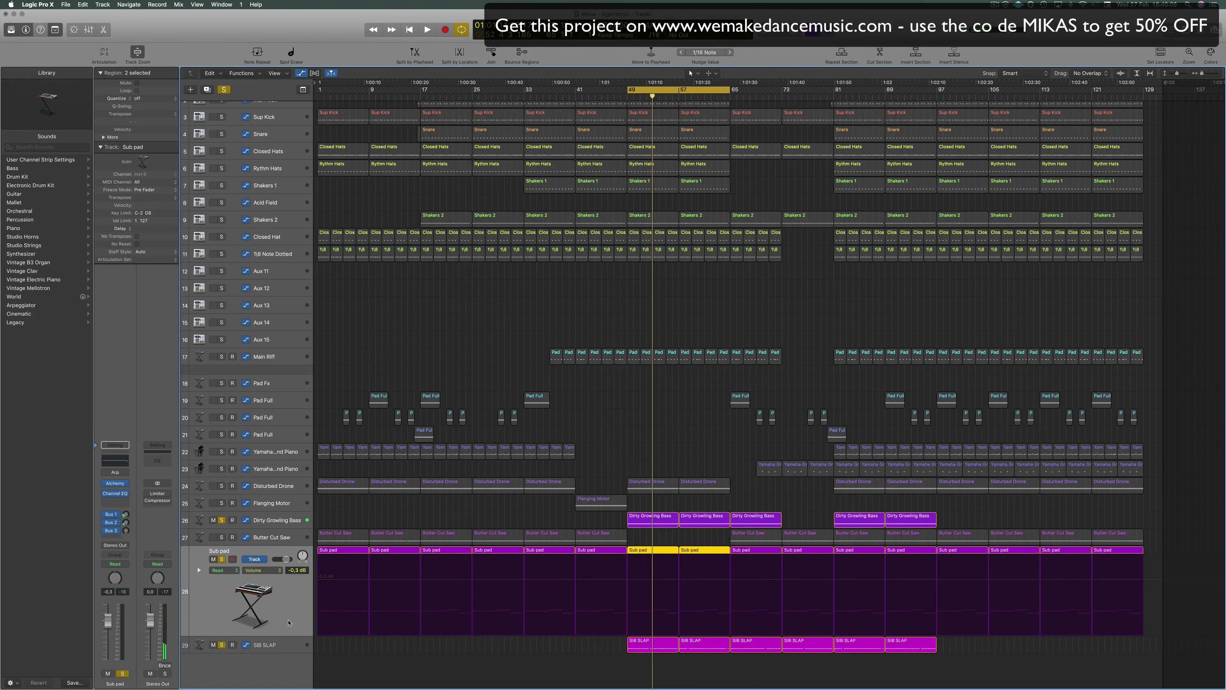
key(space)
click(290, 645)
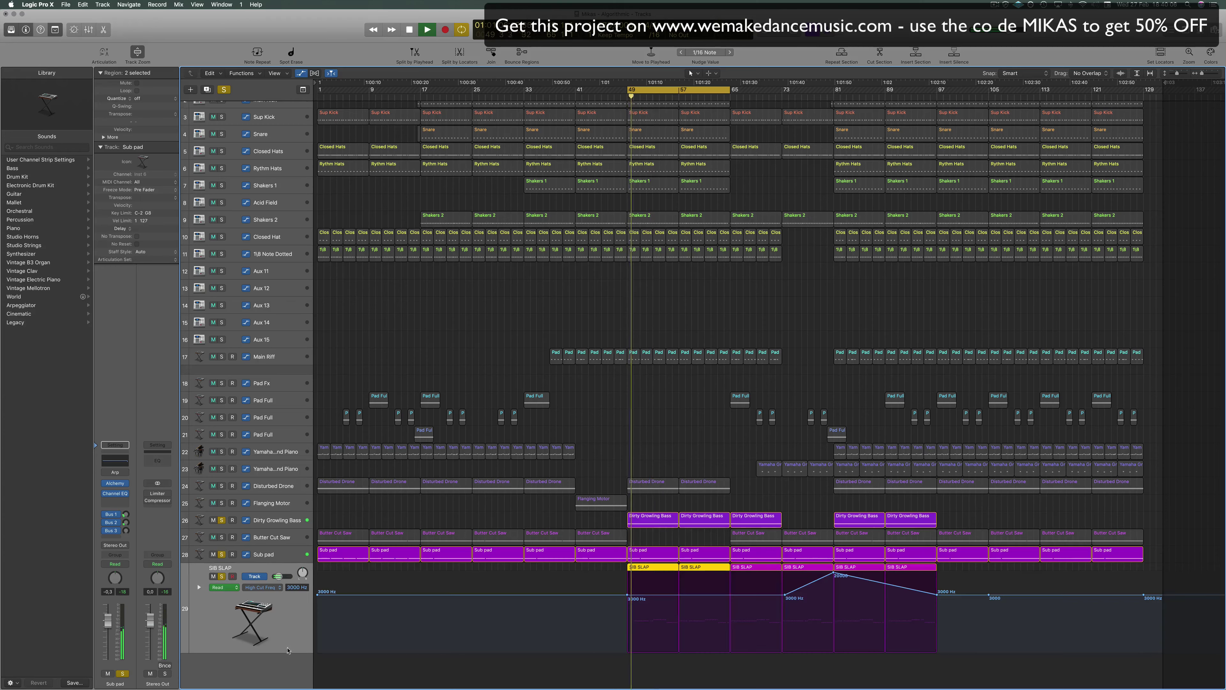
View the SIB SLAP track's Channel EQ, switch its high cut band off and back on to compare, and close the EQ.
click(126, 494)
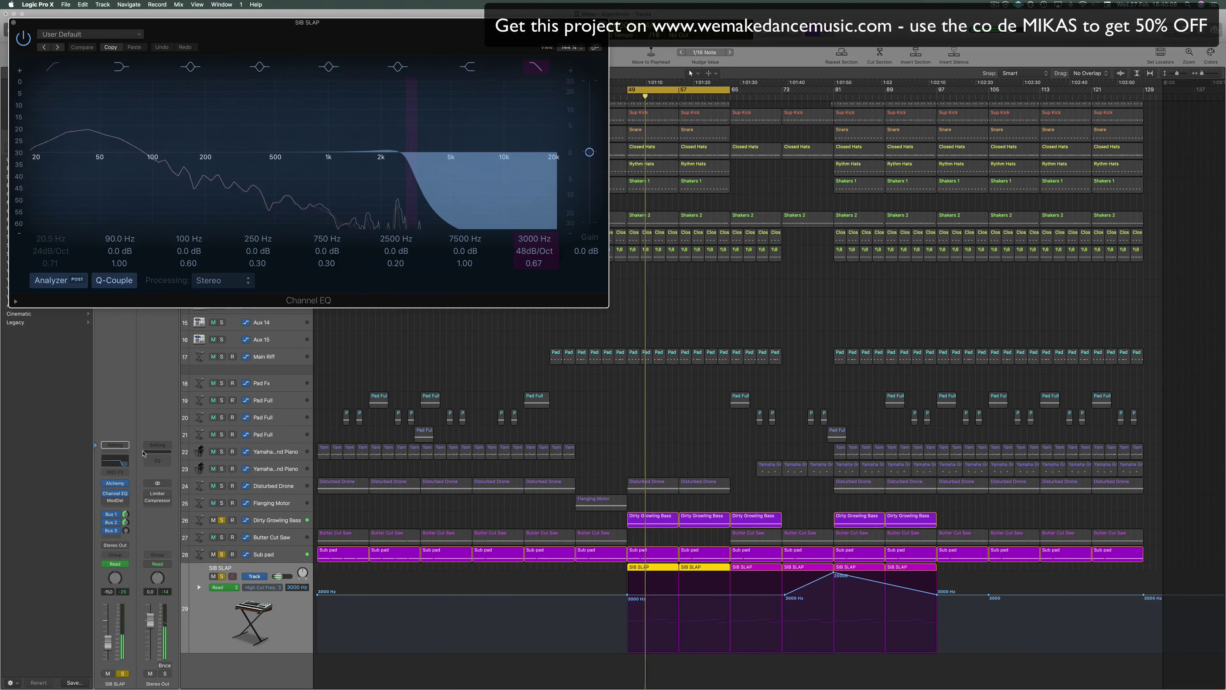
drag(369, 45, 445, 233)
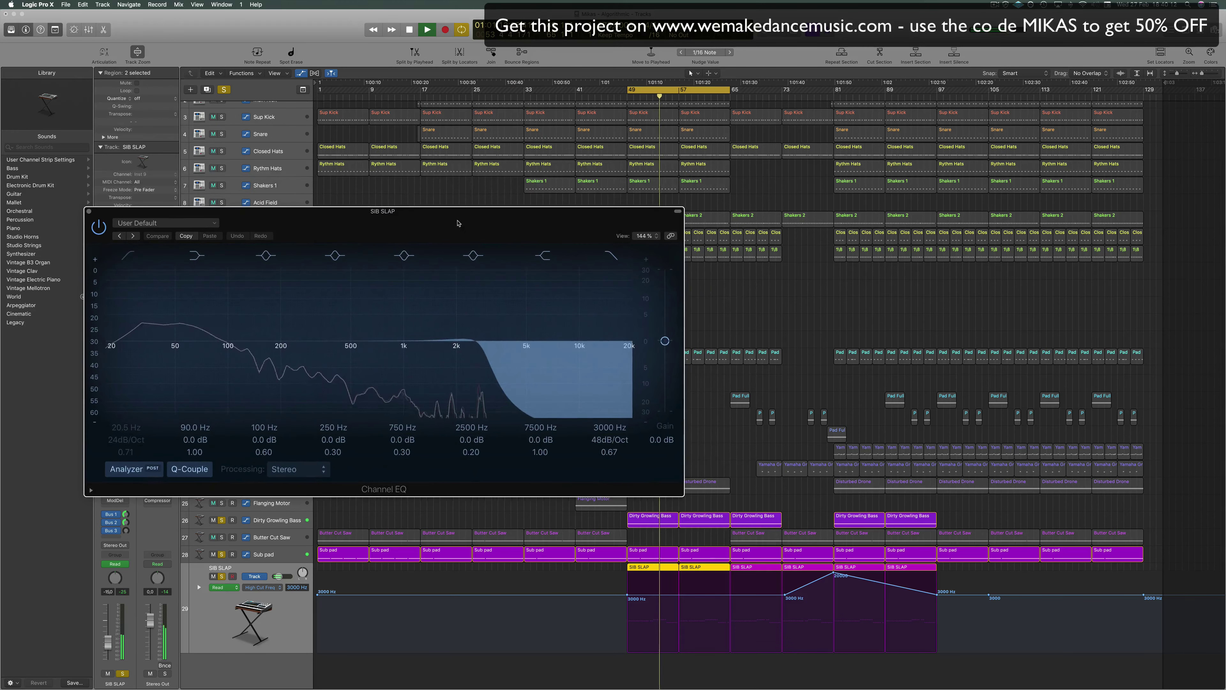
click(611, 256)
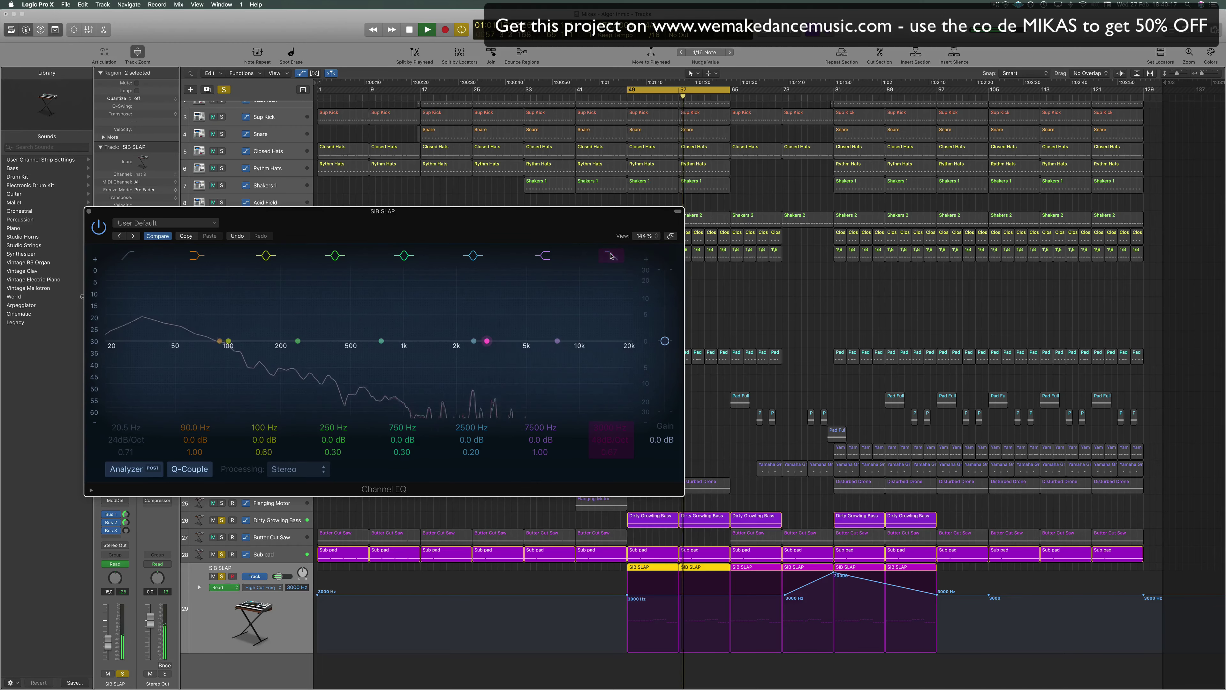
click(611, 256)
drag(108, 224, 145, 228)
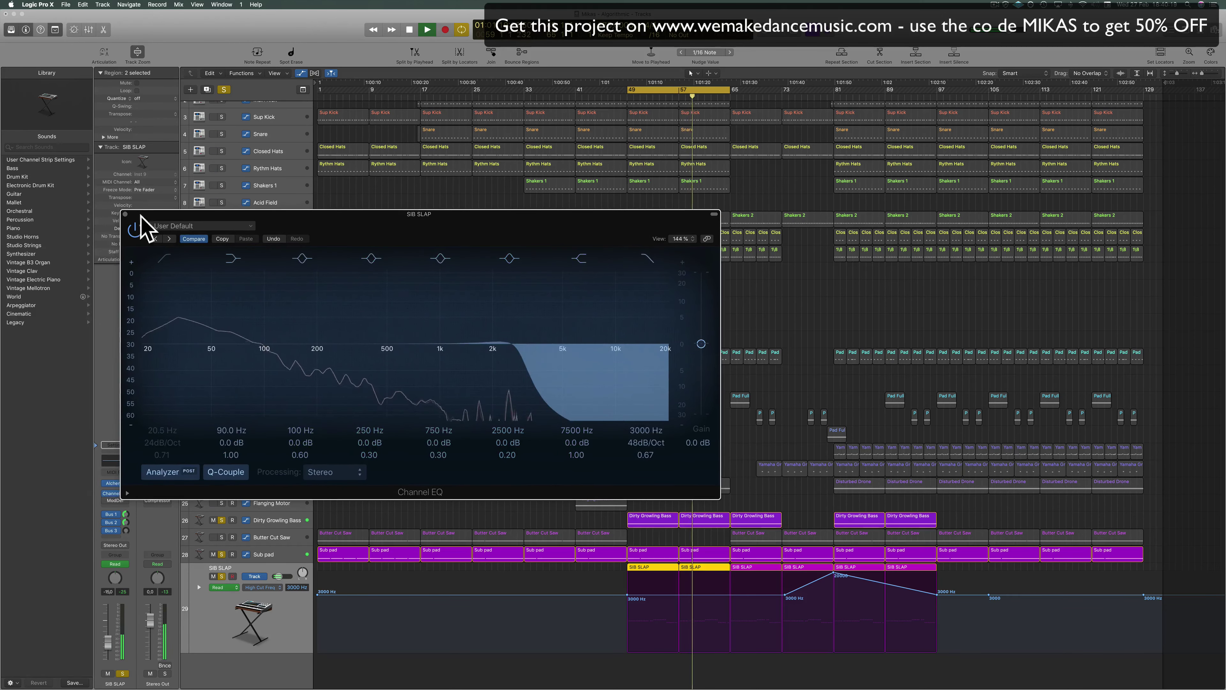
click(125, 213)
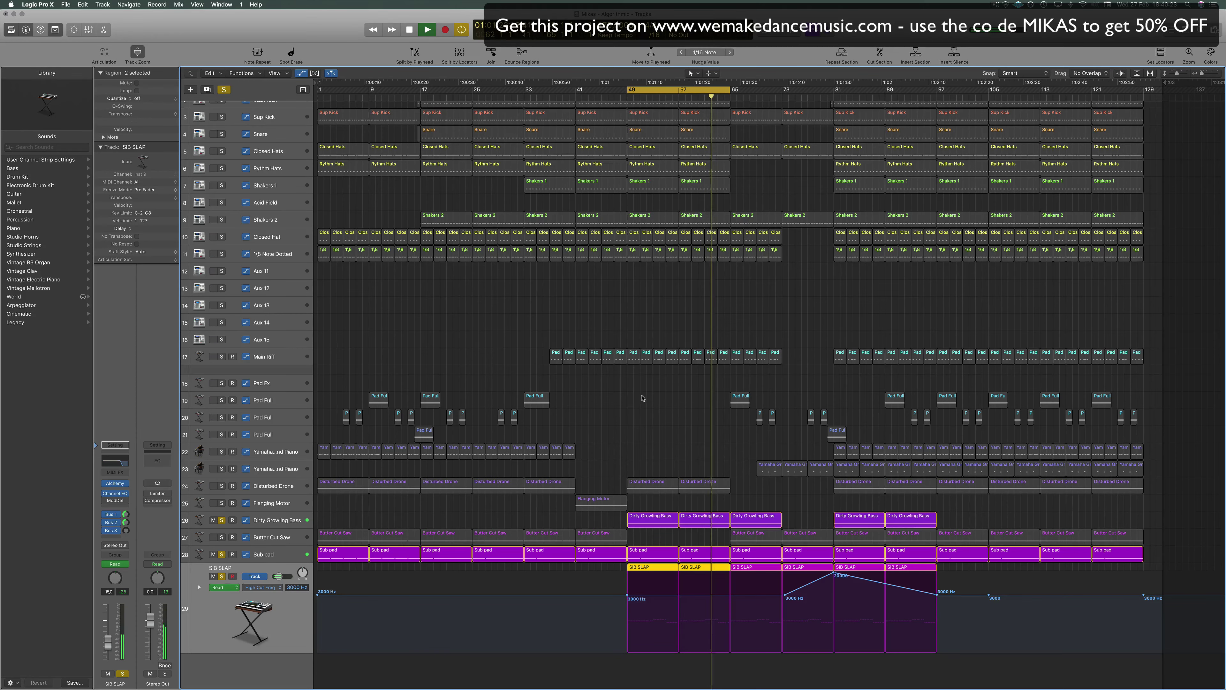
Stop playback, clear all track solos, and deselect the regions.
key(space)
scroll(251, 193, up, 3)
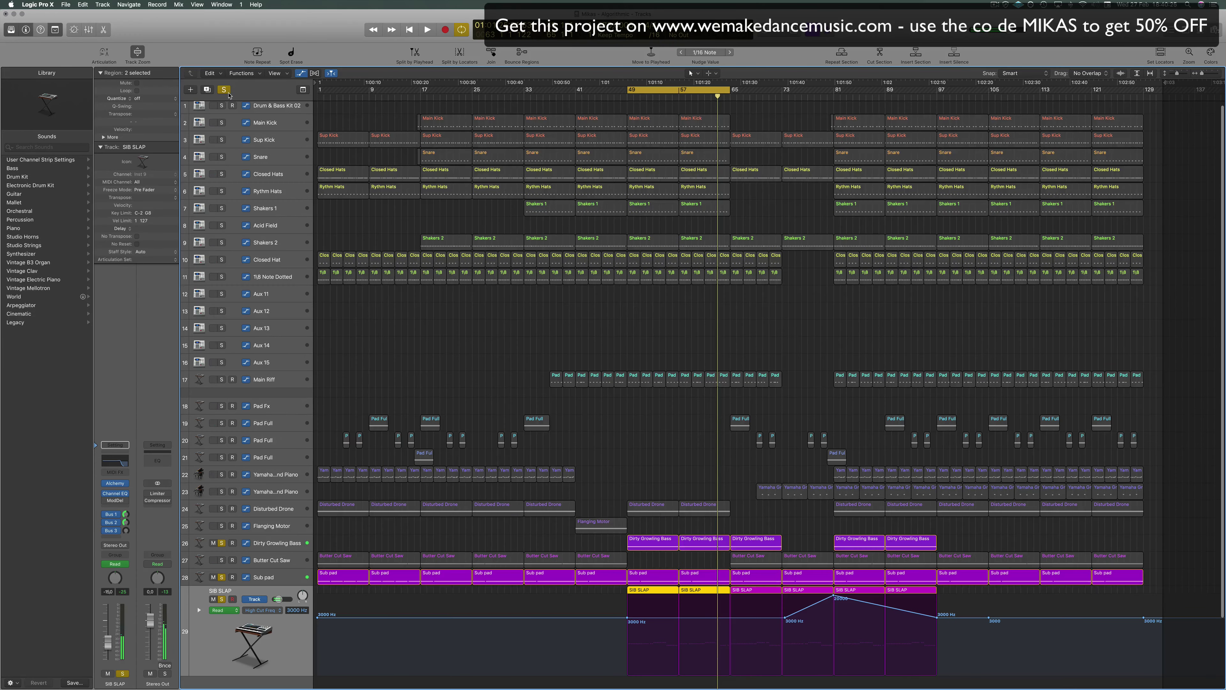
click(225, 91)
click(422, 364)
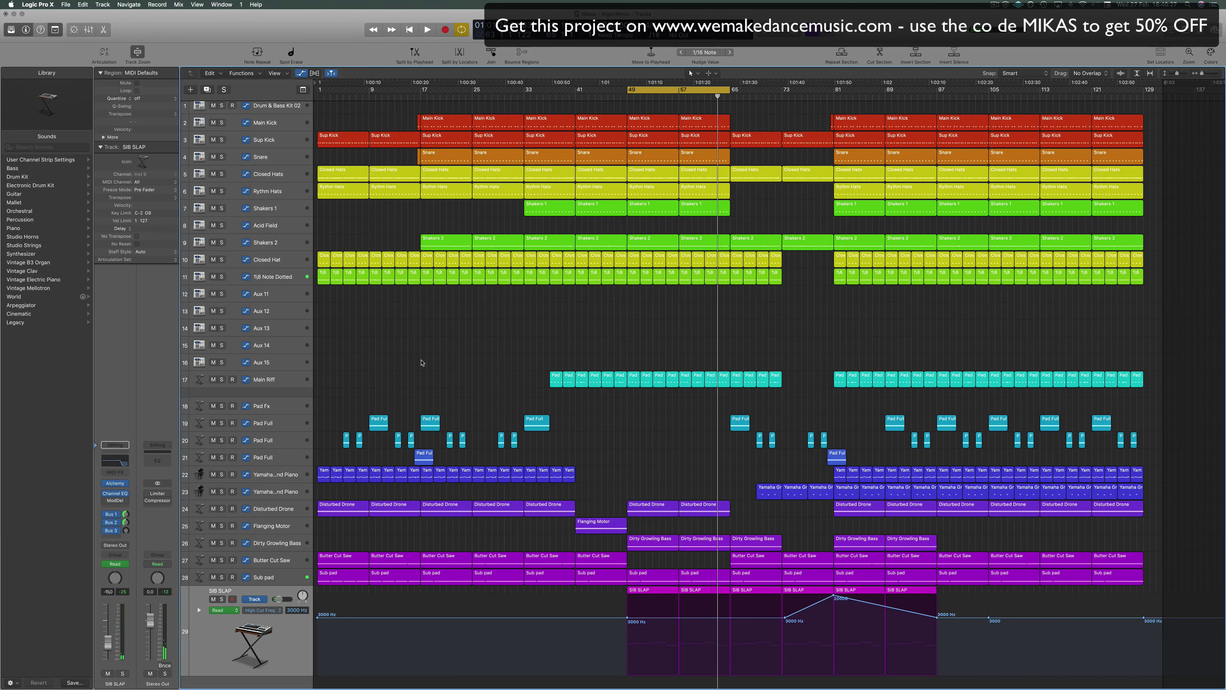
Play the full mix from bar 49, move the cycle range to bars 65 to 81, and play that section.
key(space)
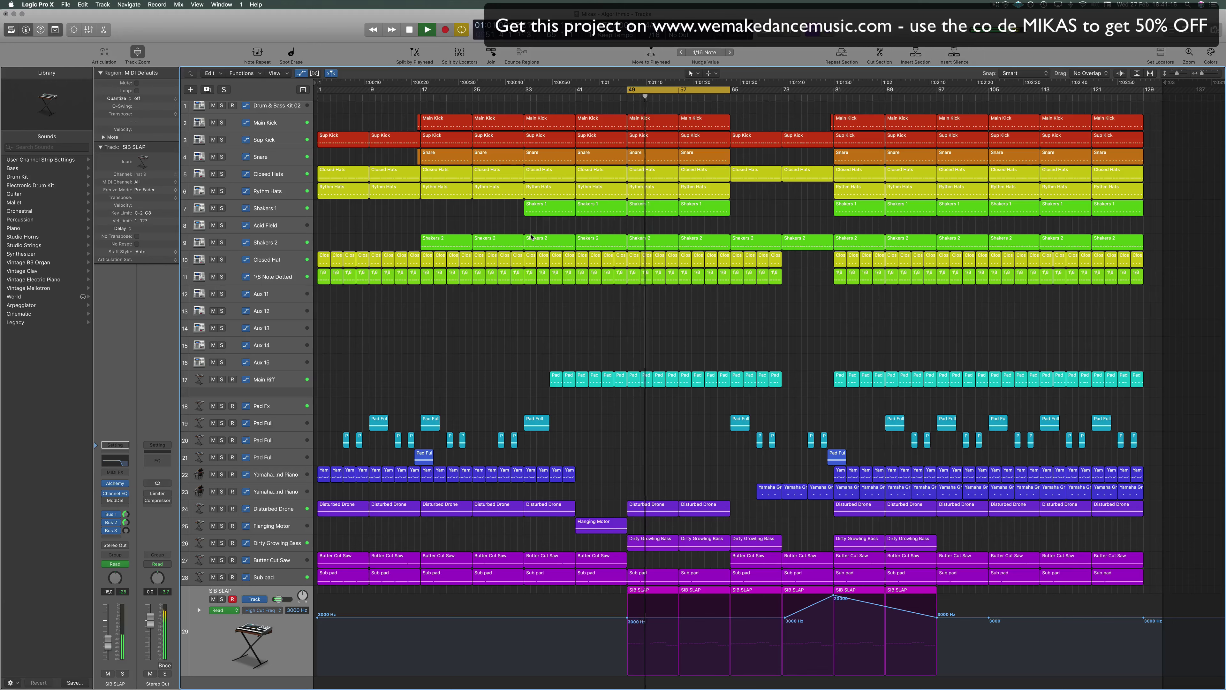
key(space)
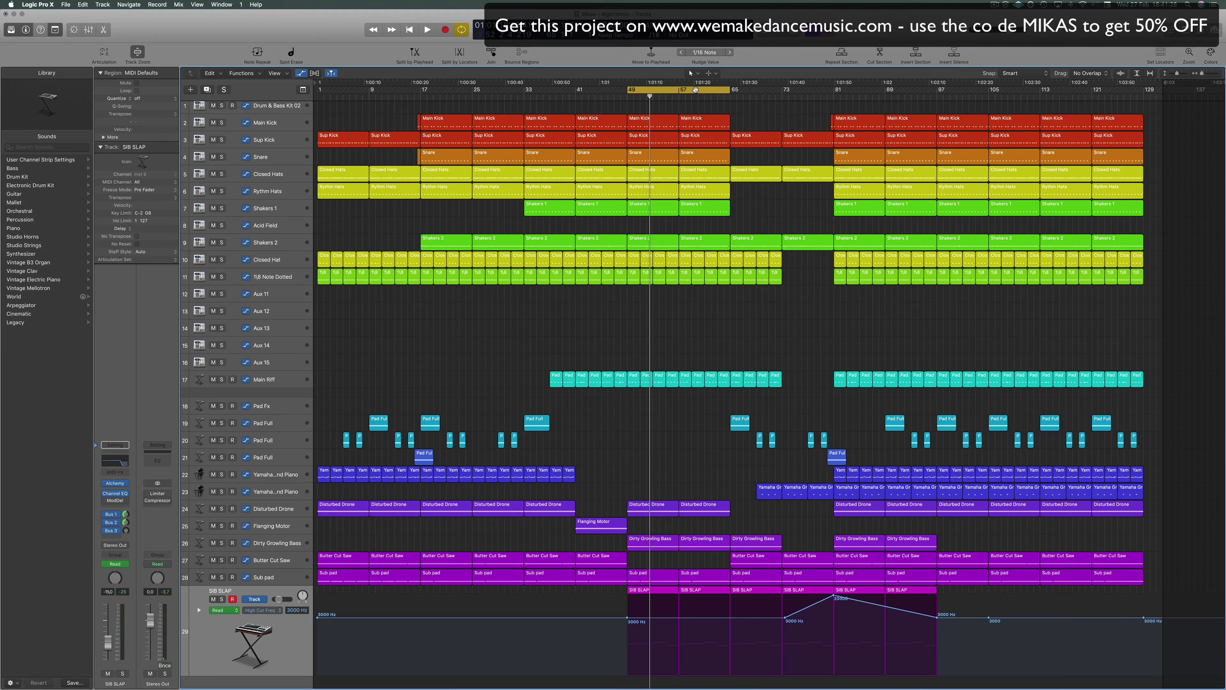
drag(695, 89, 797, 84)
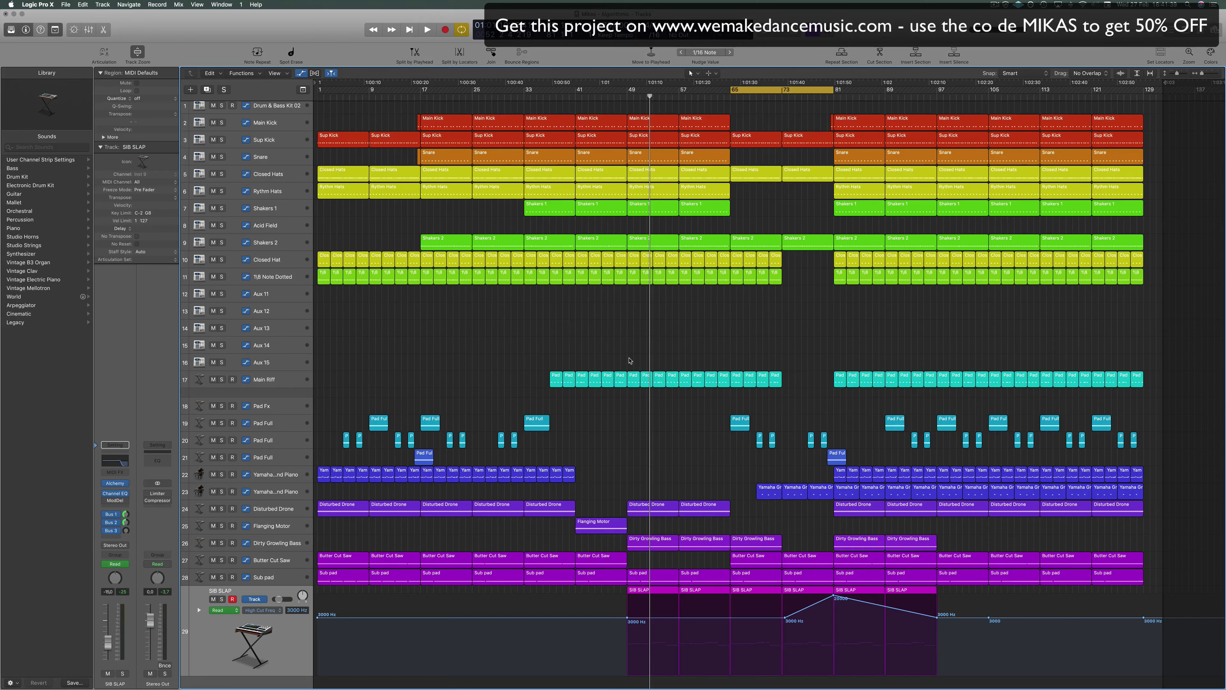
key(space)
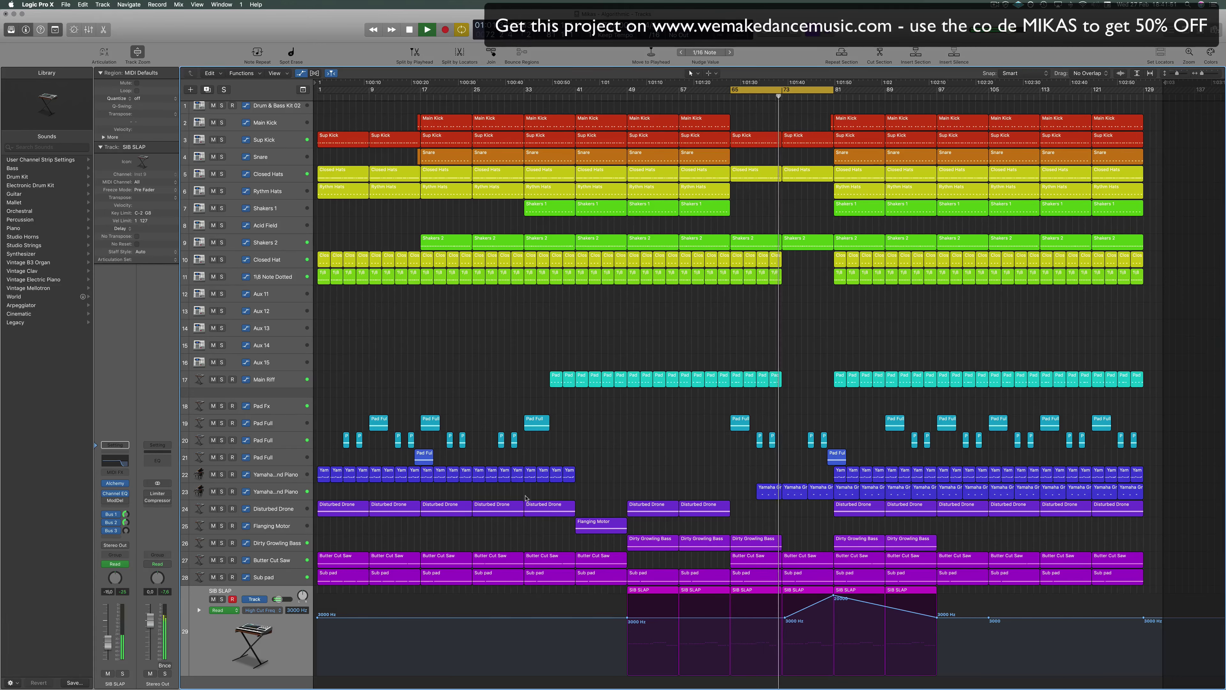
Select the second Yamaha Grand Piano track, briefly toggle its solo on and off, and deselect its regions.
click(263, 491)
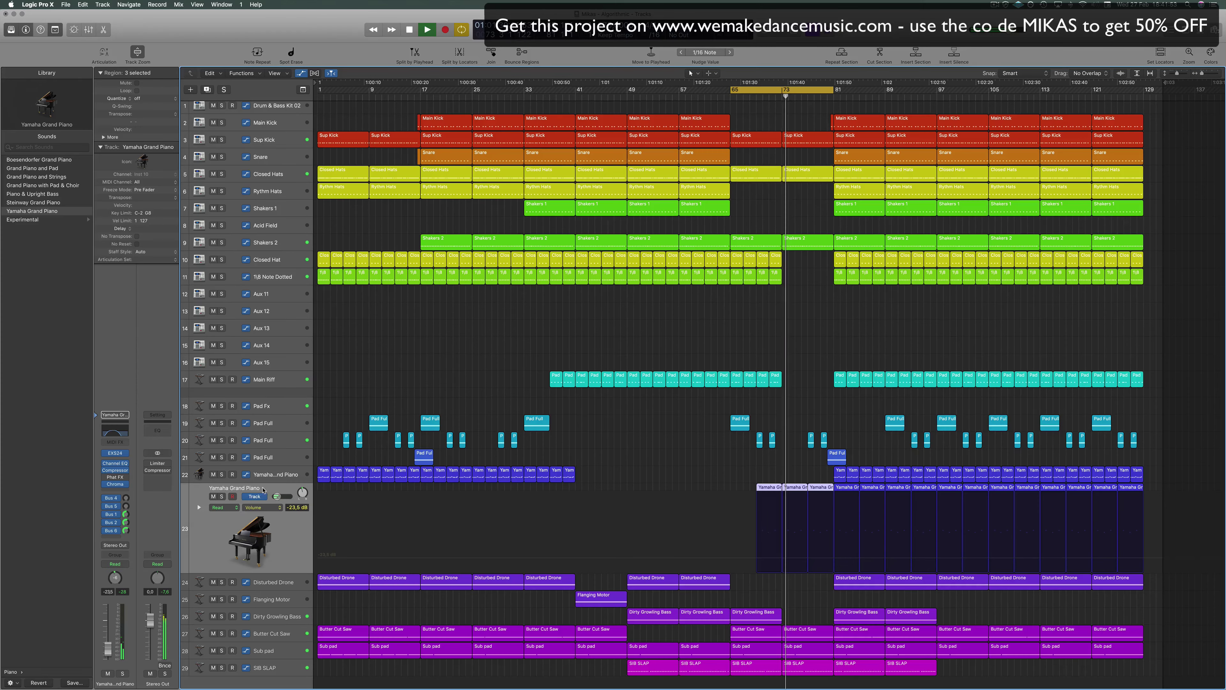
click(222, 496)
click(222, 496)
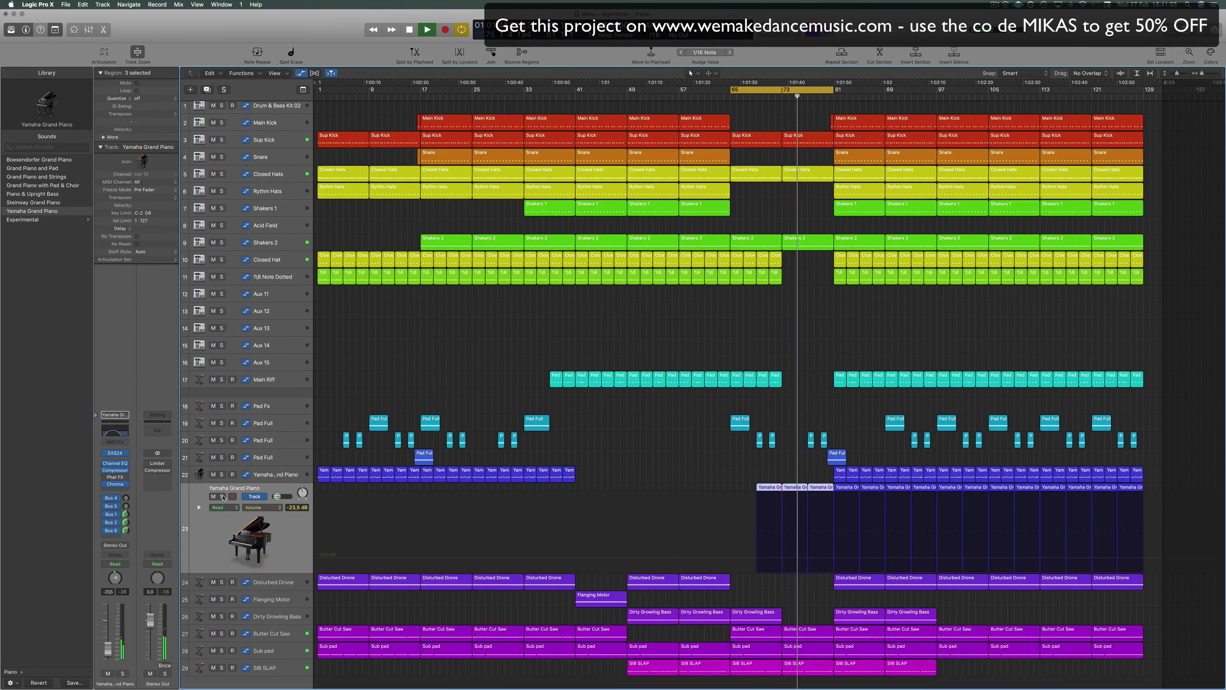
click(515, 347)
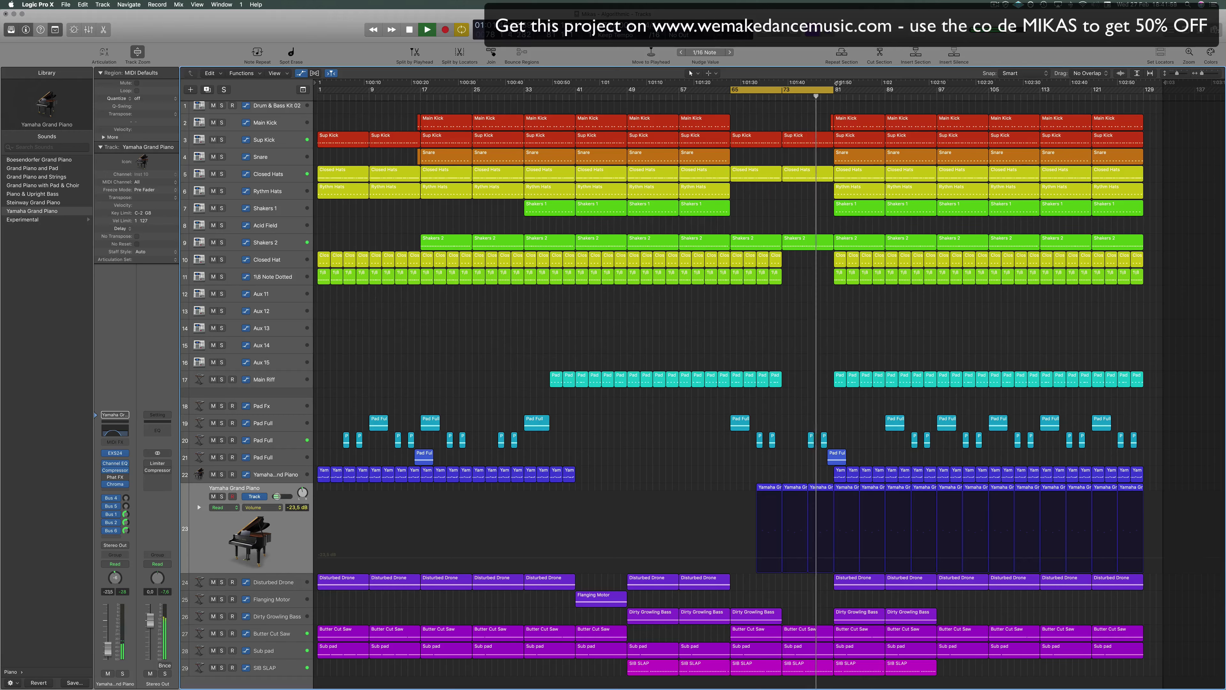
Extend the end of the cycle range in stages to bar 97, bar 105 and bar 129, and stop playback.
drag(834, 94, 936, 94)
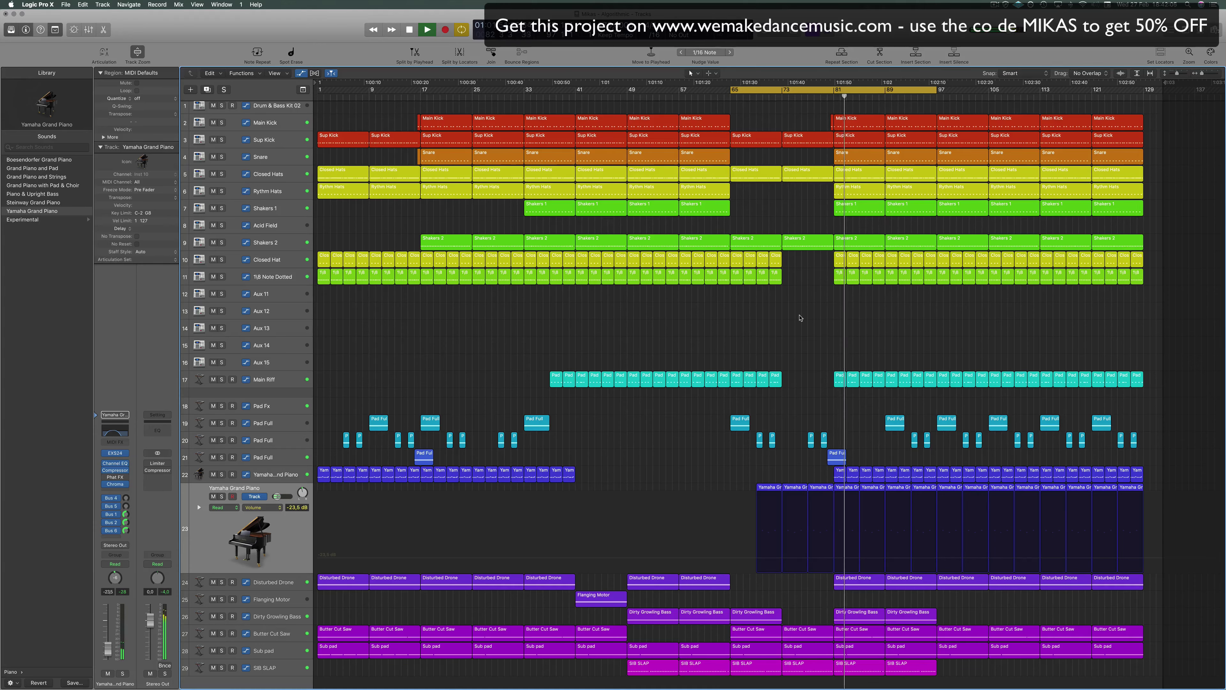
key(super+s)
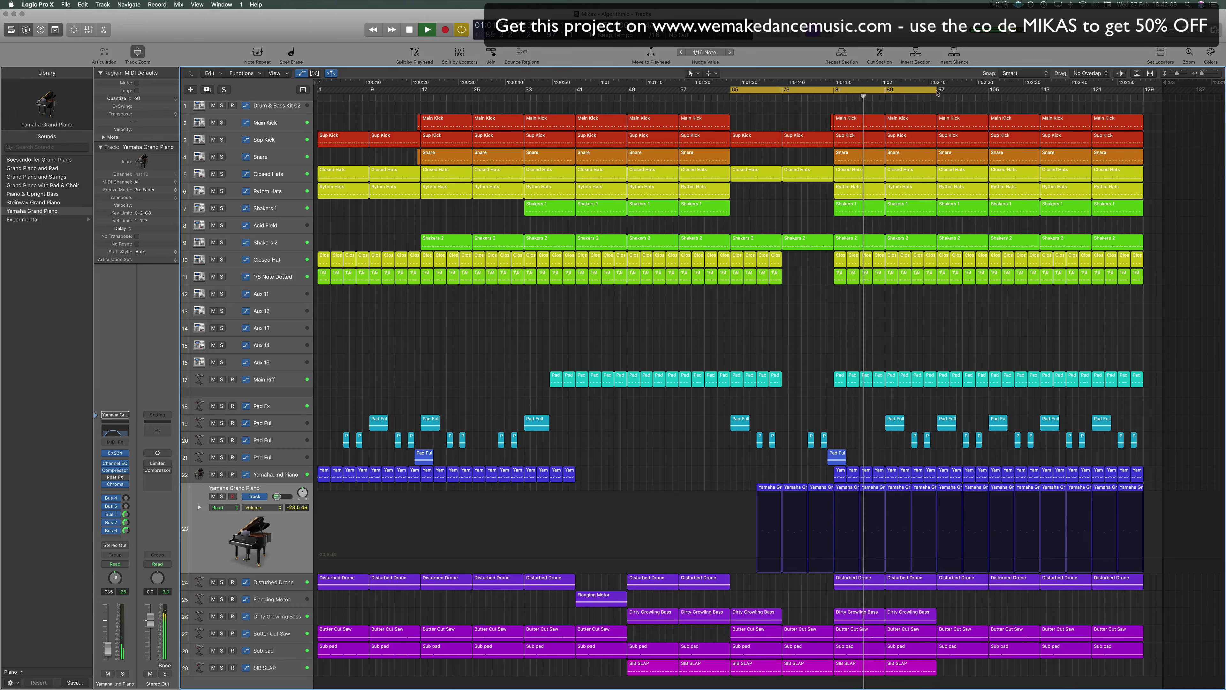
drag(937, 90, 989, 89)
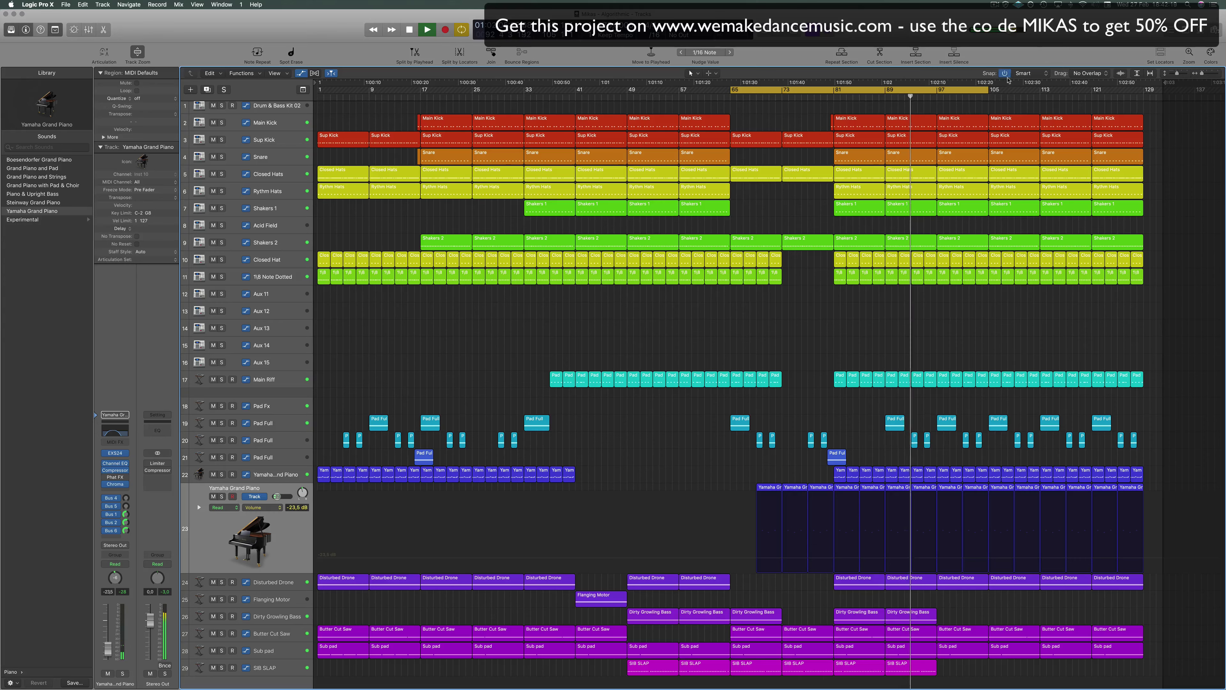
drag(988, 95, 1143, 97)
key(space)
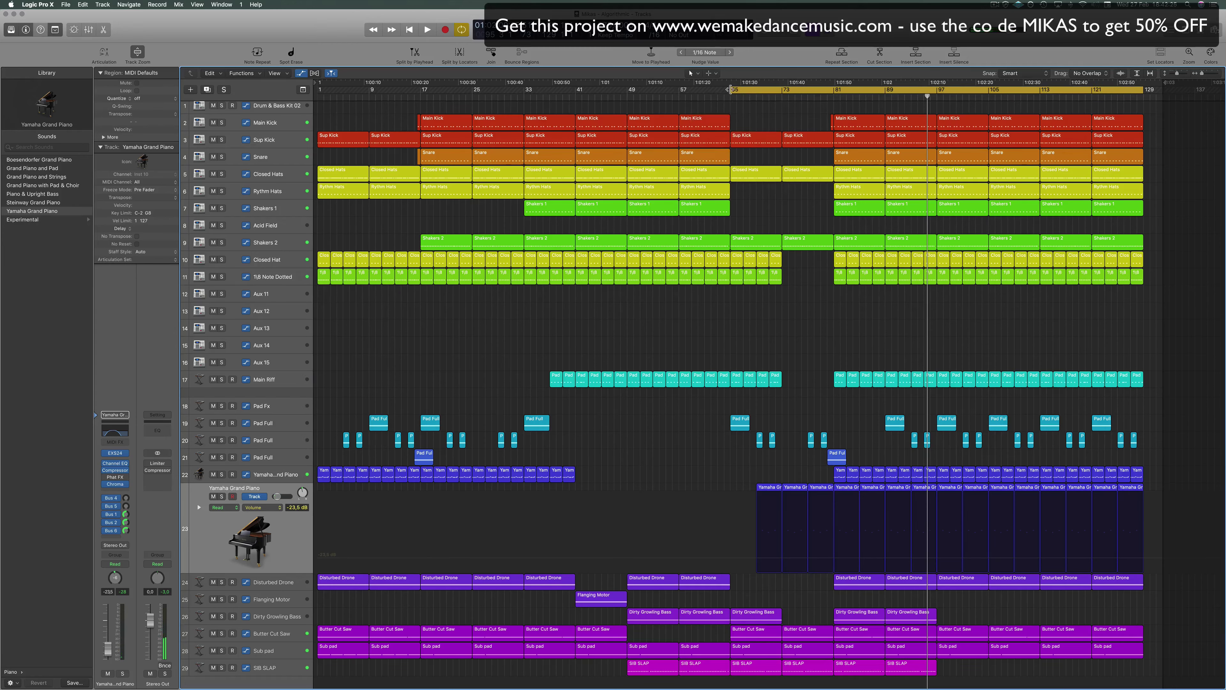
Extend the start of the cycle range back to bar 1 and play the whole arrangement from the beginning.
drag(733, 90, 287, 118)
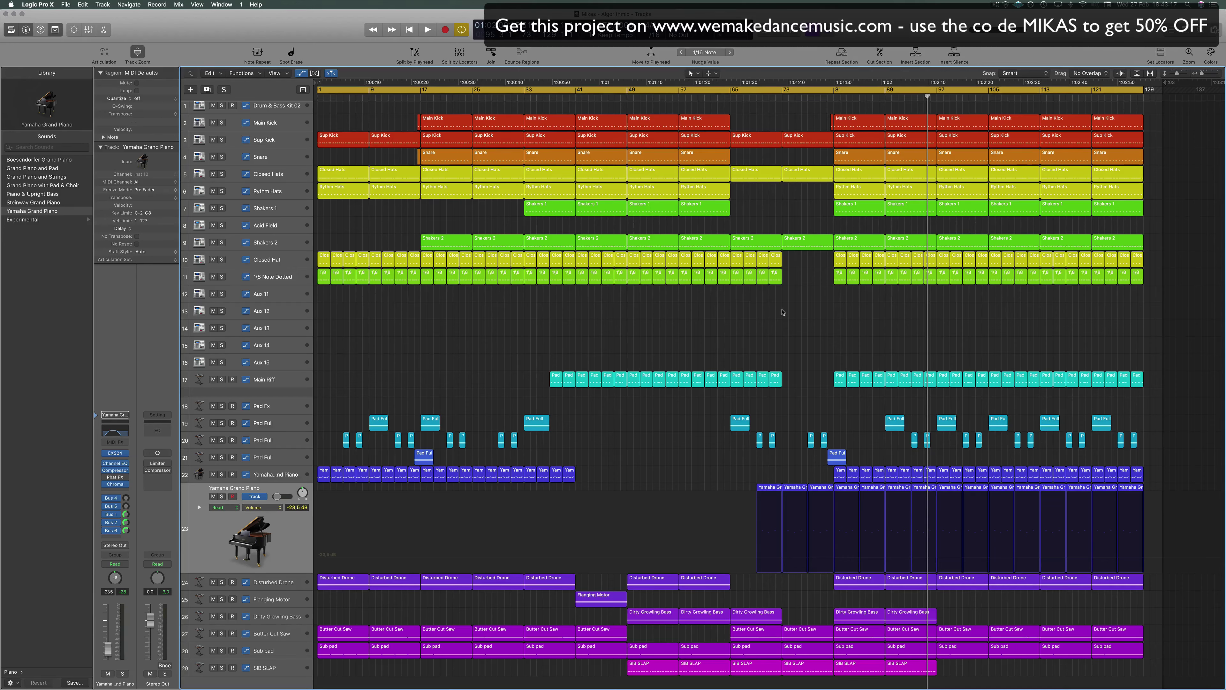
key(Return)
key(space)
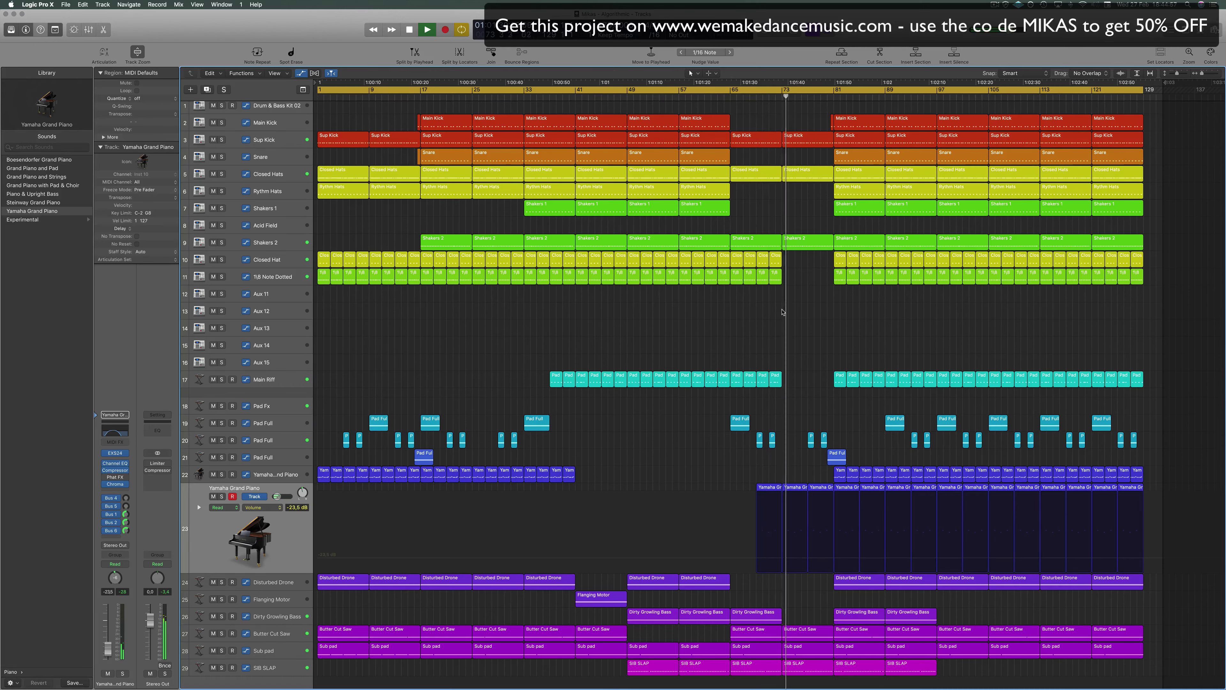
Delete the first region, bars 69 to 73, on the second Yamaha Grand Piano track.
click(770, 488)
key(Delete)
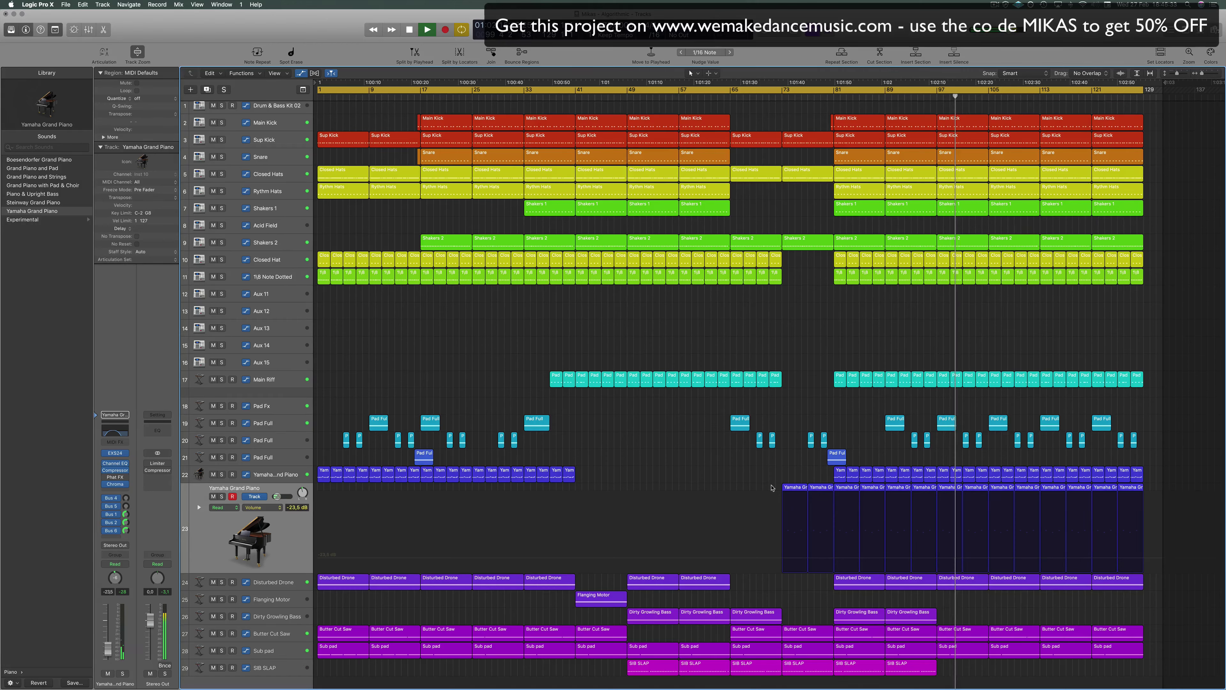
On the Disturbed Drone's high-cut automation, anchor bar 97, raise bar 105 to about 790 Hz and bar 113 to 1660 Hz, and lower bar 129.
click(285, 583)
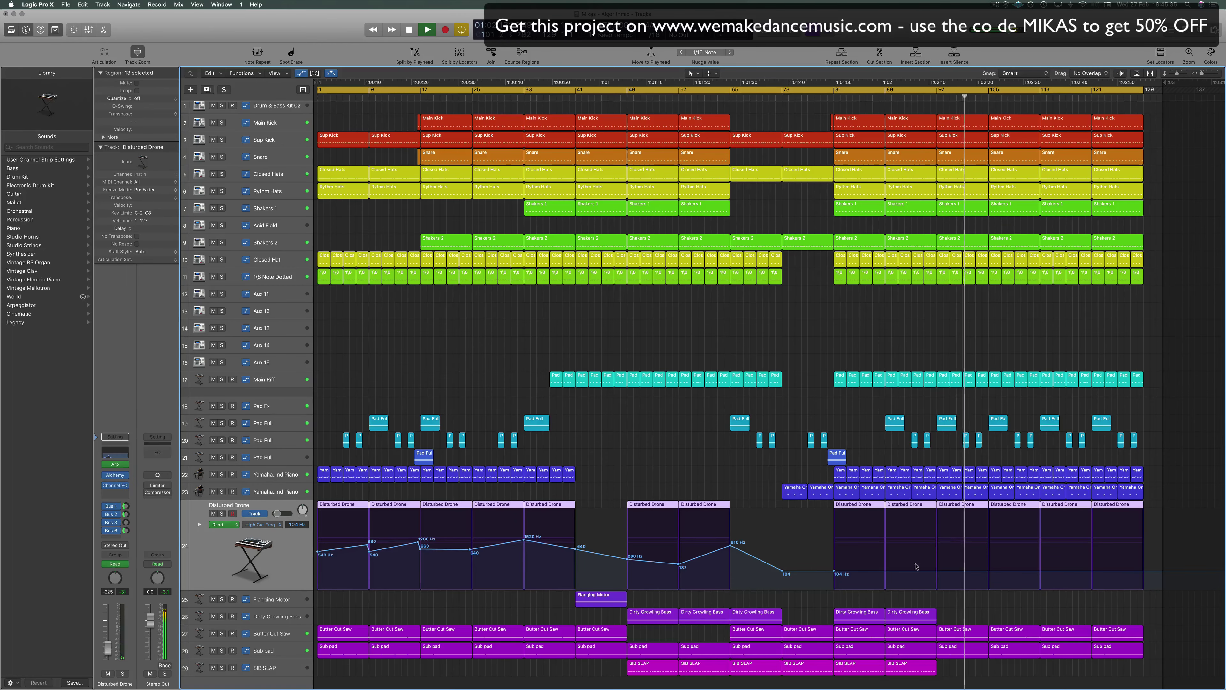
click(937, 570)
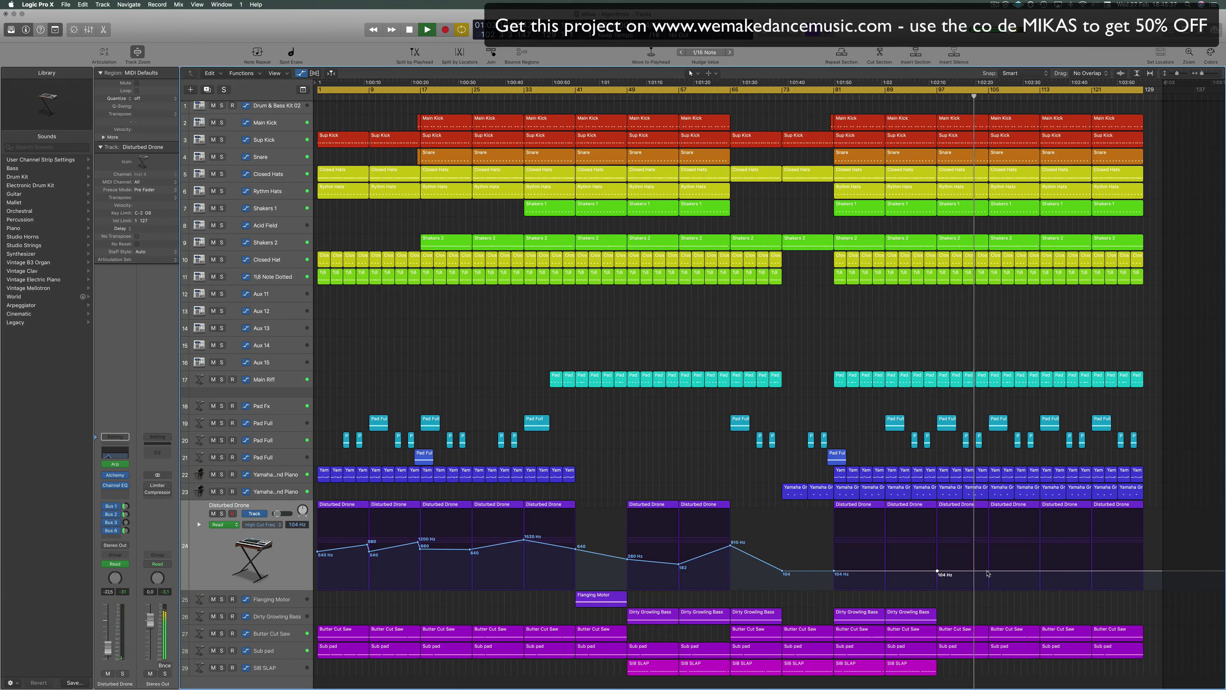
drag(987, 571, 987, 547)
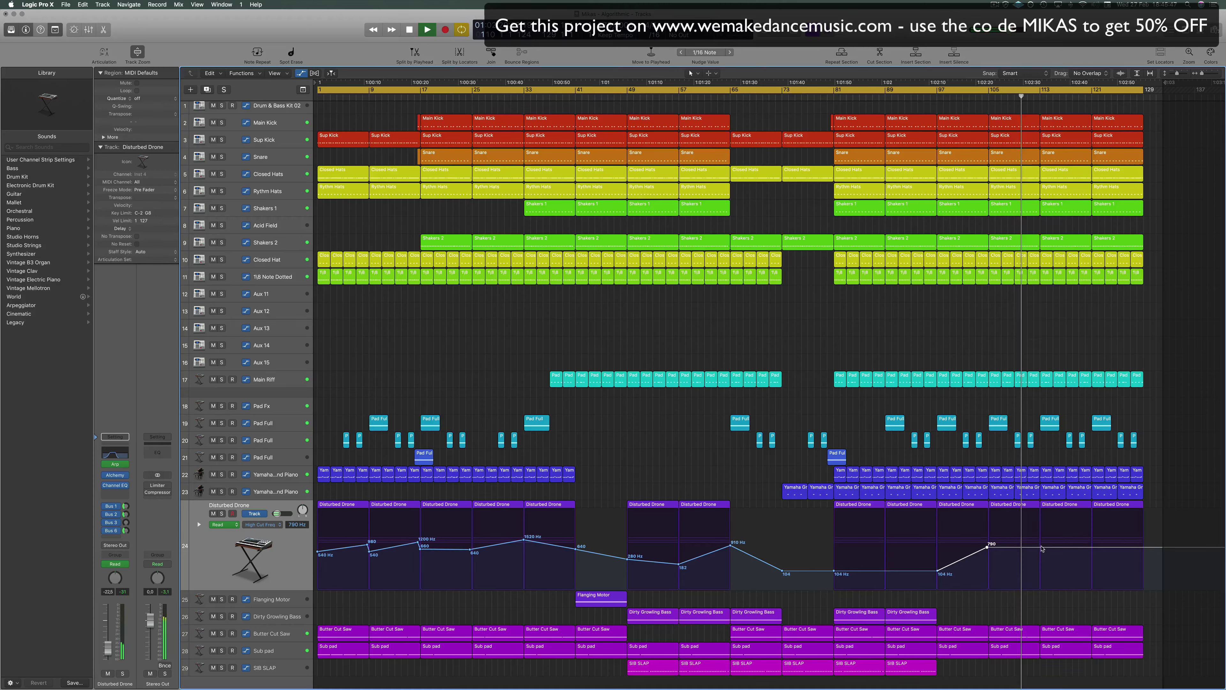
drag(1042, 548, 1041, 538)
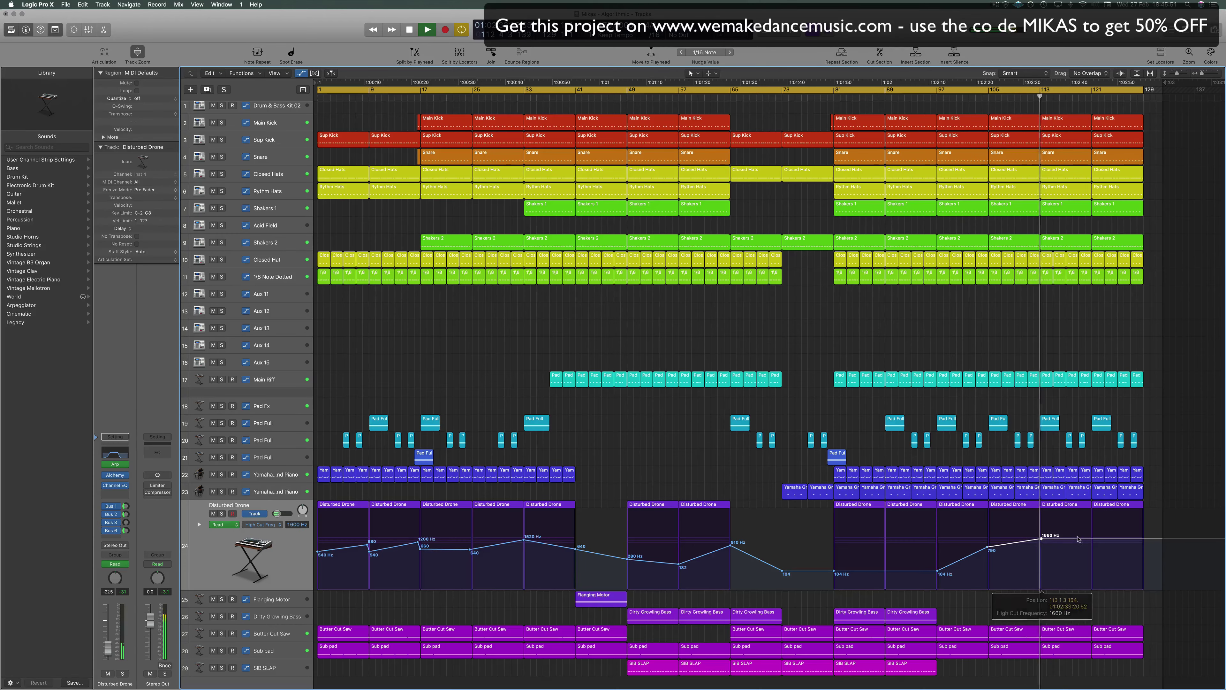
click(1143, 539)
drag(1142, 539, 1142, 554)
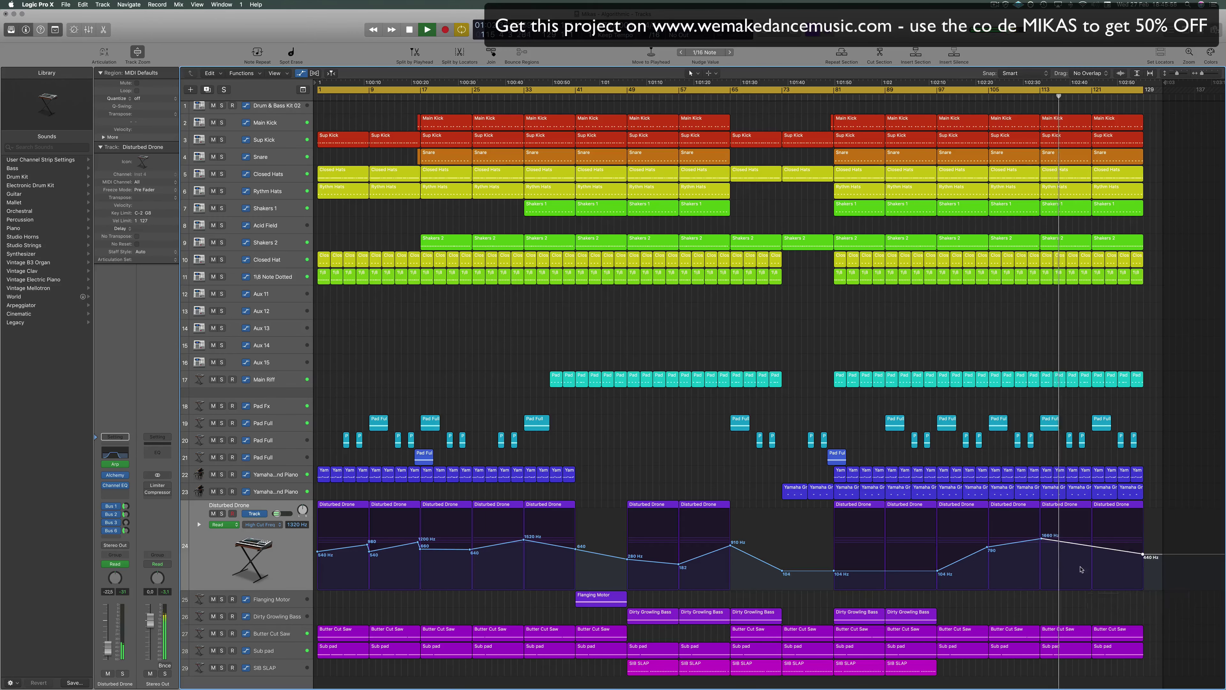
On the Butter Cut Saw's high-cut automation, add 20000 Hz points at bars 113 and 121 and drop bar 129 to about 395 Hz.
click(272, 649)
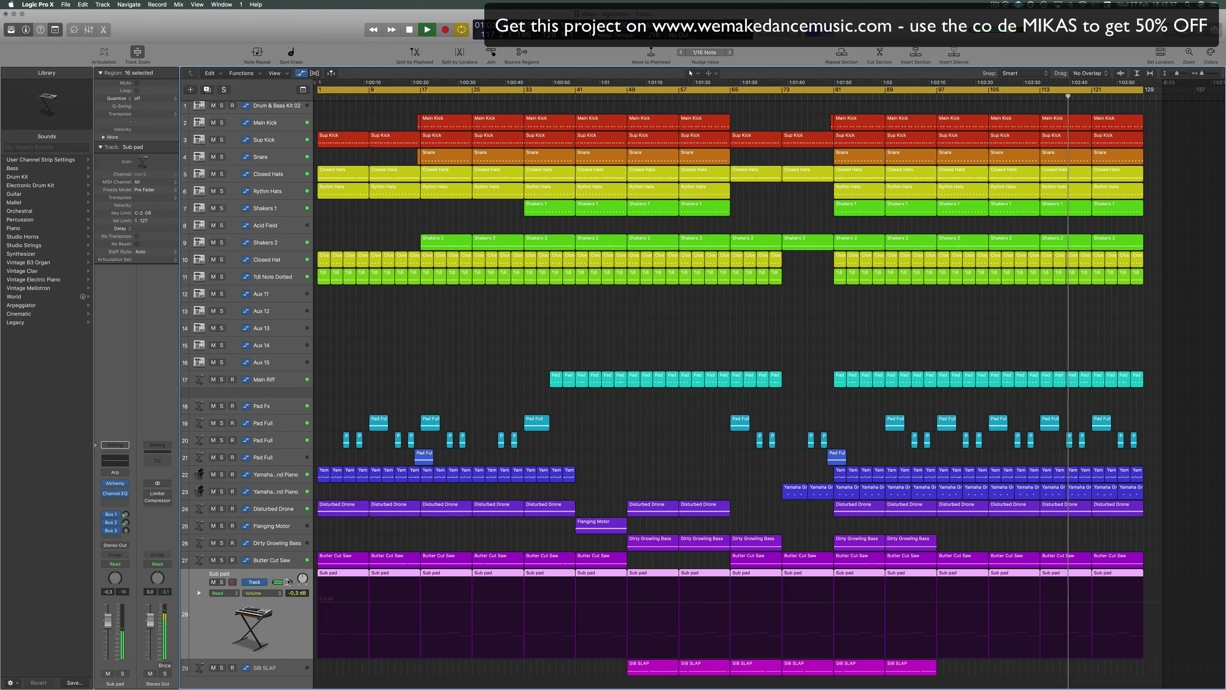
click(289, 561)
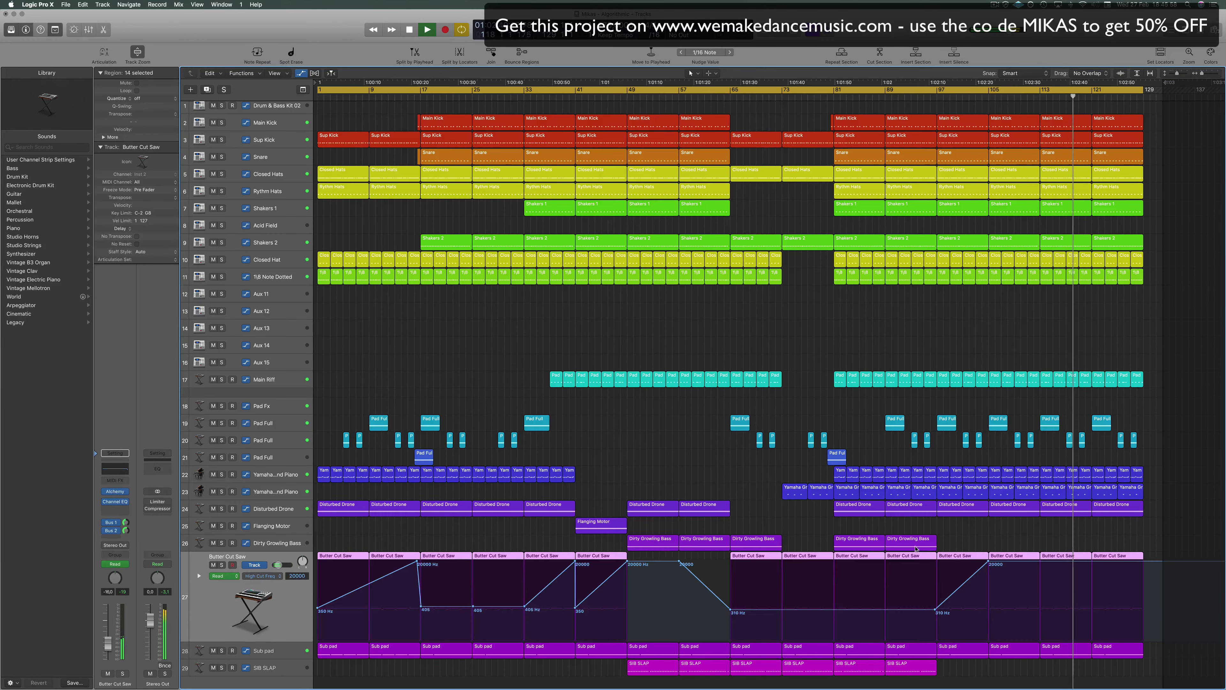
click(1041, 561)
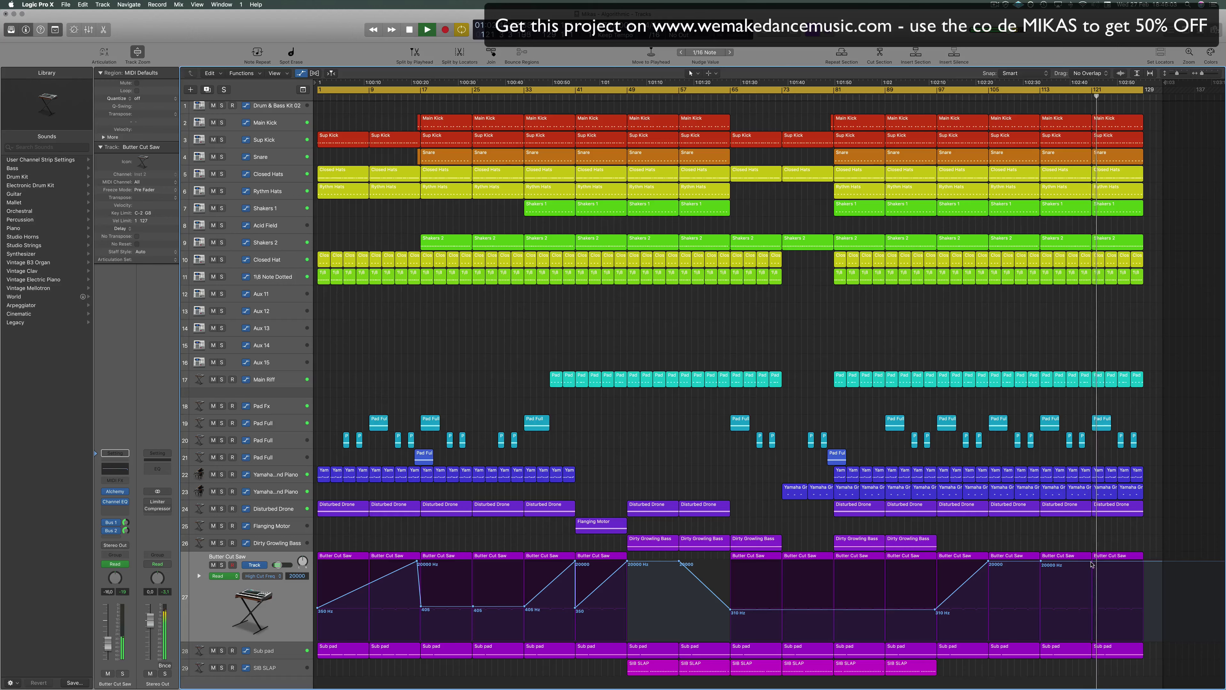
click(1093, 562)
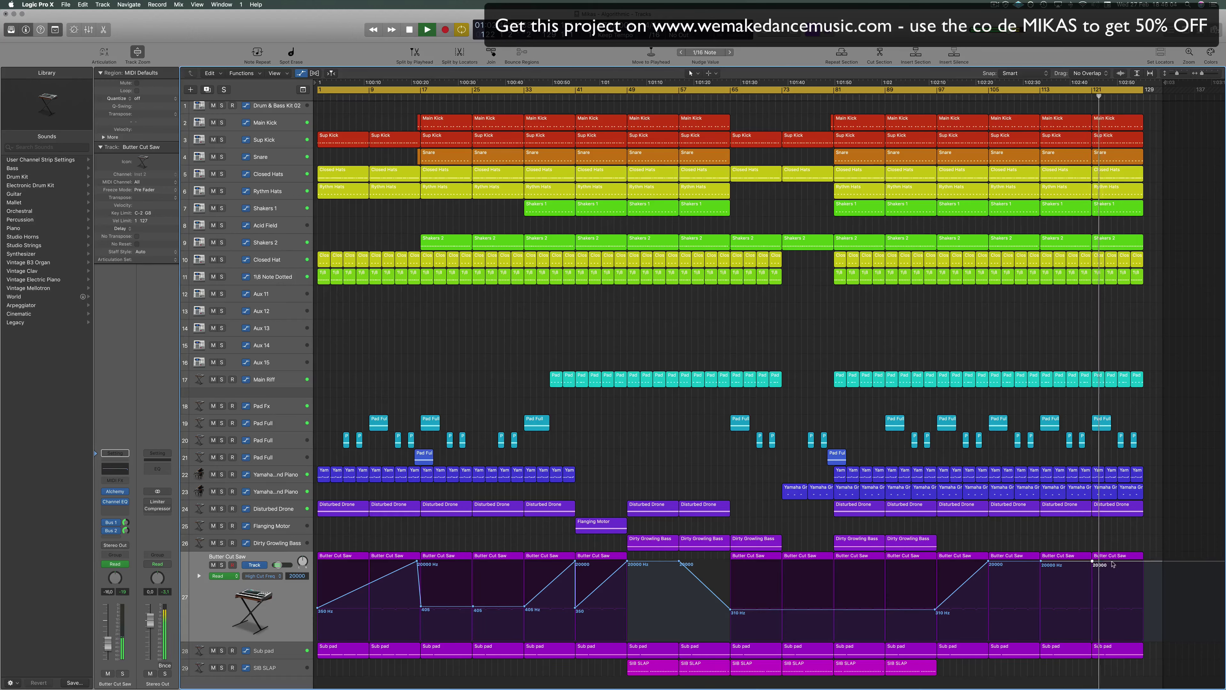
click(1143, 561)
drag(1142, 562, 1142, 606)
Delete the last two short regions before bar 129 on the second Pad Full track.
drag(1113, 449, 1142, 442)
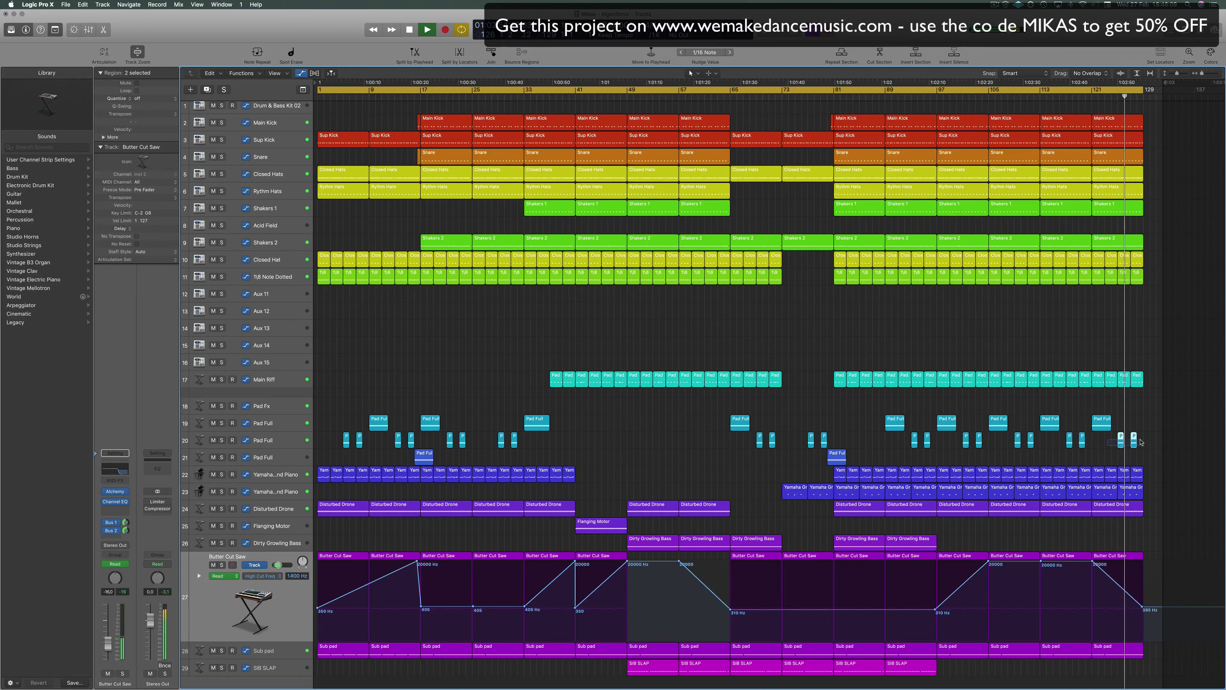
key(Delete)
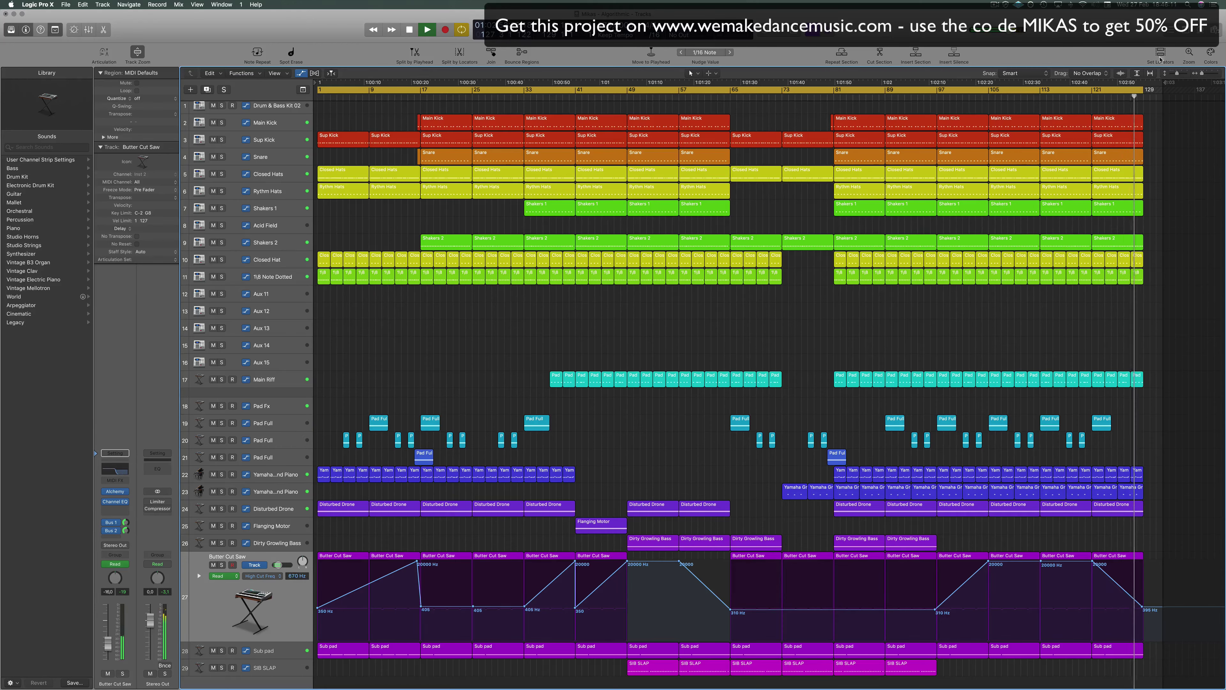
Extend the end of the cycle range slightly past bar 129 and stop playback.
drag(1150, 89, 1164, 90)
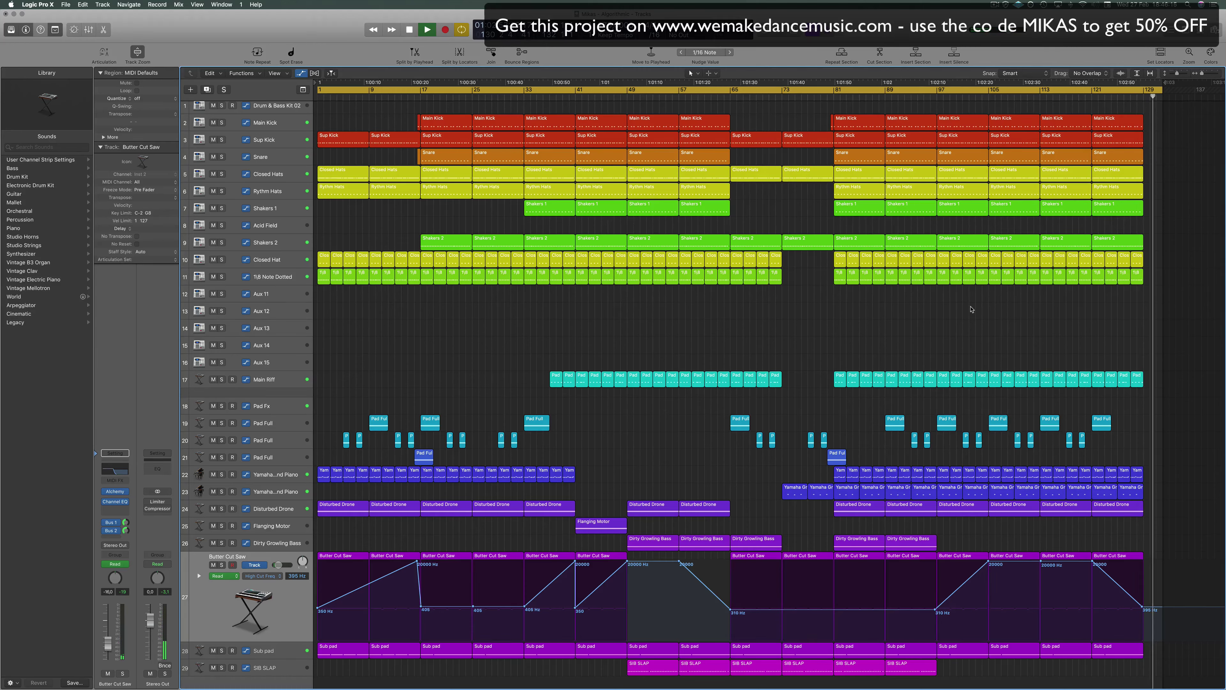
key(space)
click(995, 5)
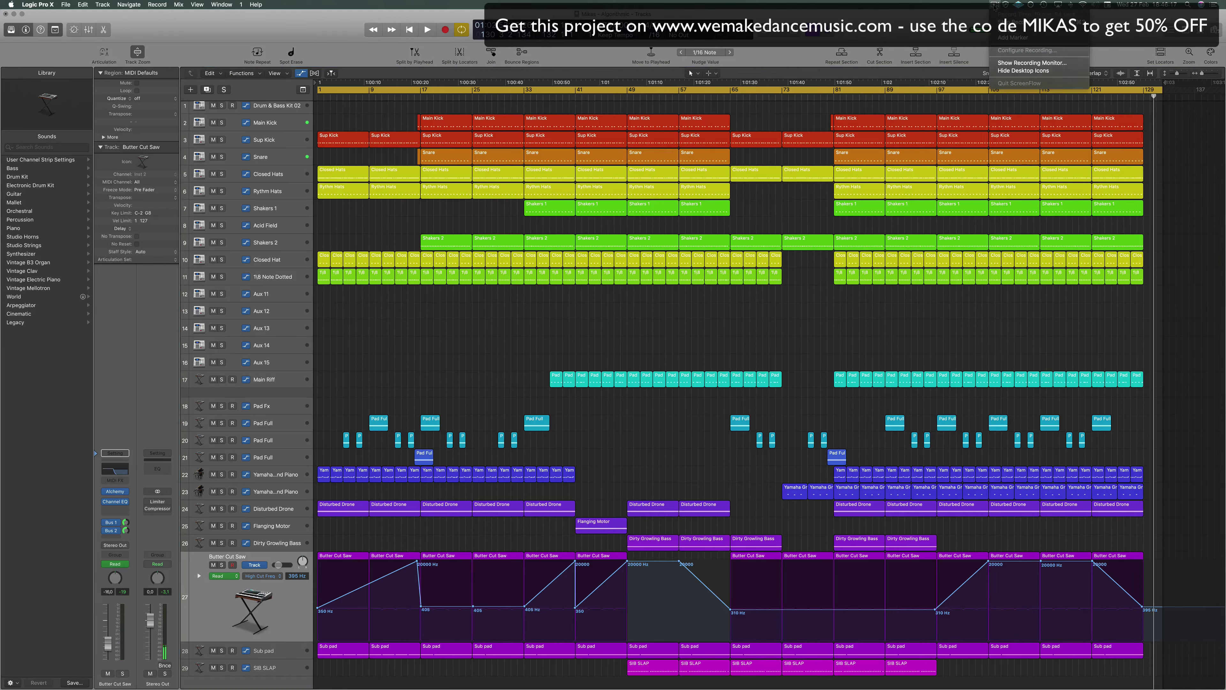
key(Escape)
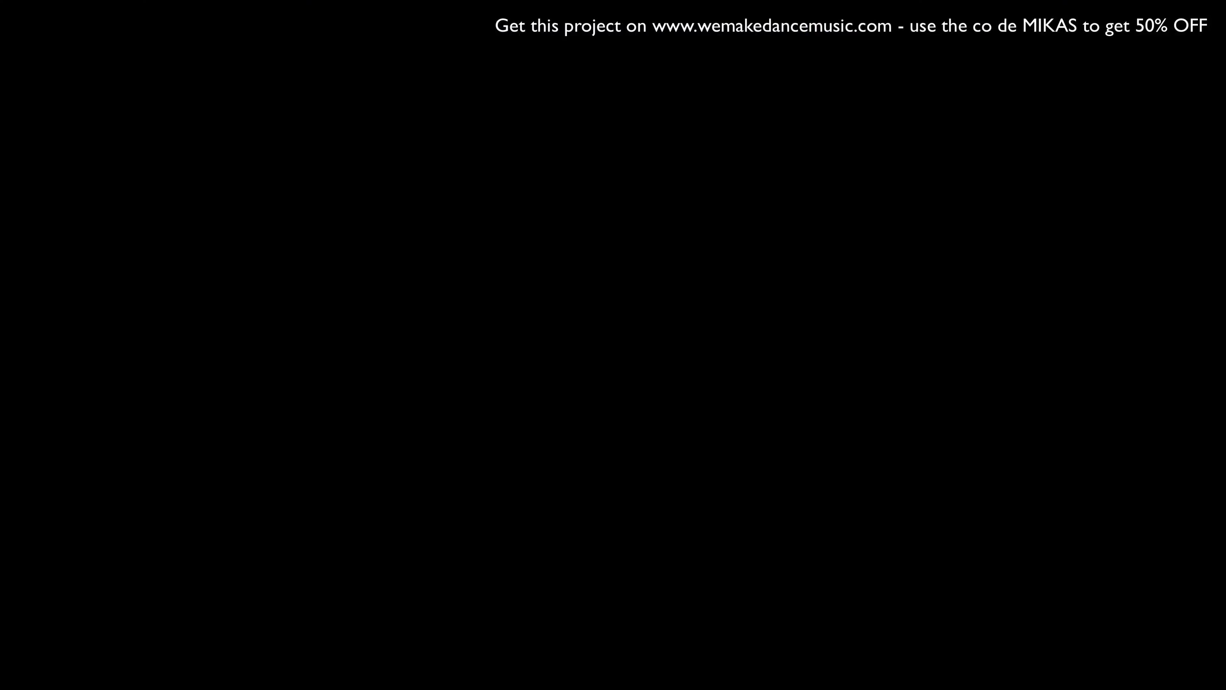